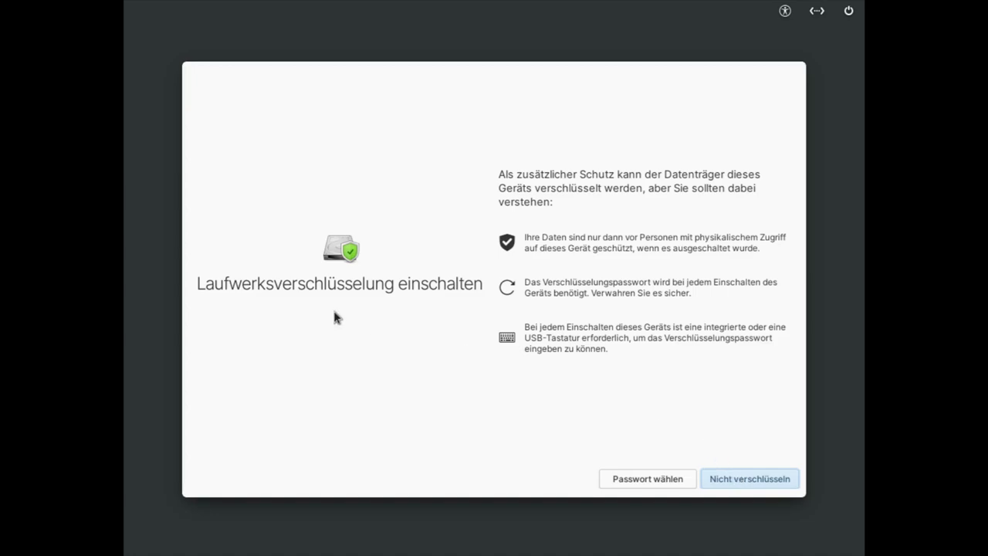
Step: Install elementary OS without drive encryption, then restart the device once it finishes
{"action": "left_click", "coordinate": [741, 482]}
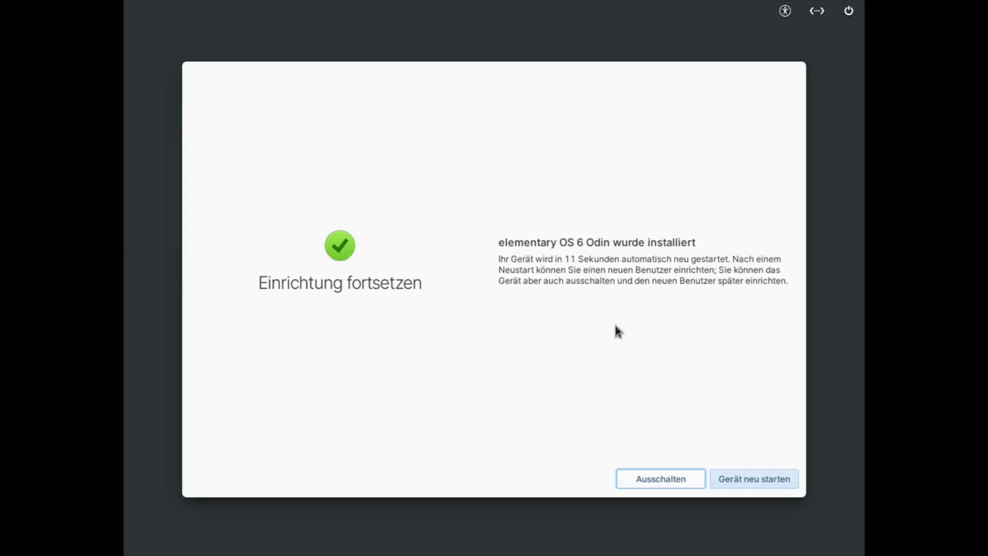
{"action": "left_click", "coordinate": [754, 479]}
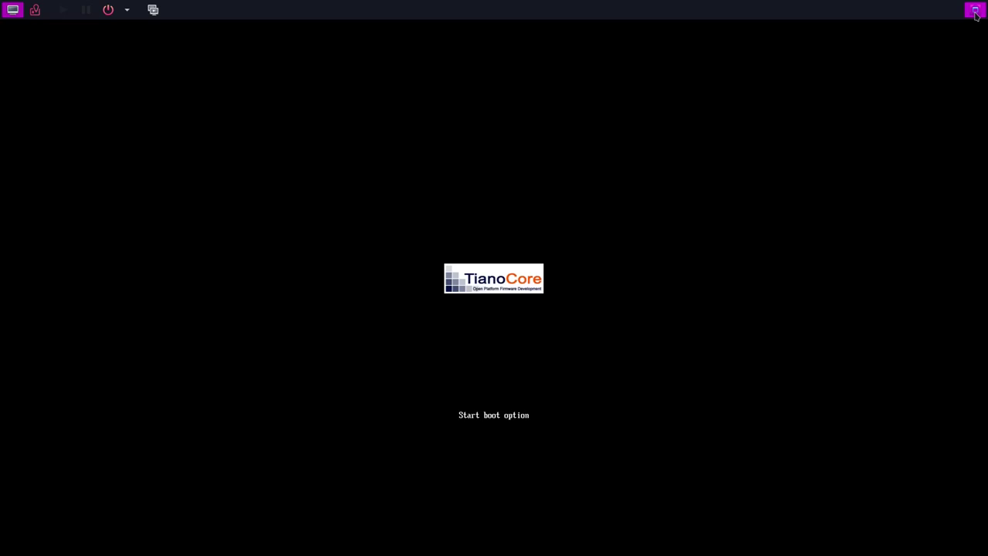
Step: Switch the VM viewer to full screen while the installed system boots to the language page
{"action": "left_click", "coordinate": [975, 14]}
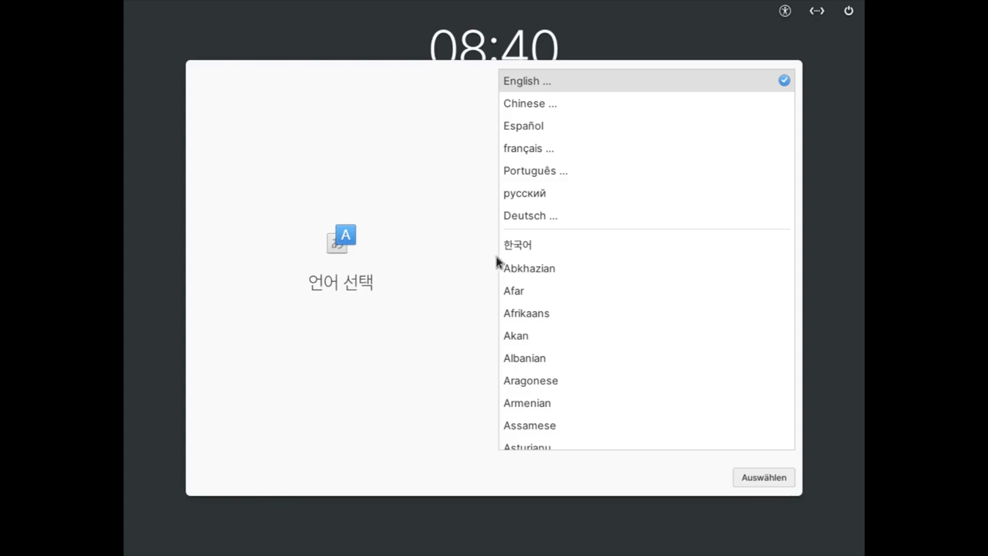
Step: Choose Deutsch (Germany) as the language and the default German (Vorgabe) keyboard layout
{"action": "left_click", "coordinate": [528, 217]}
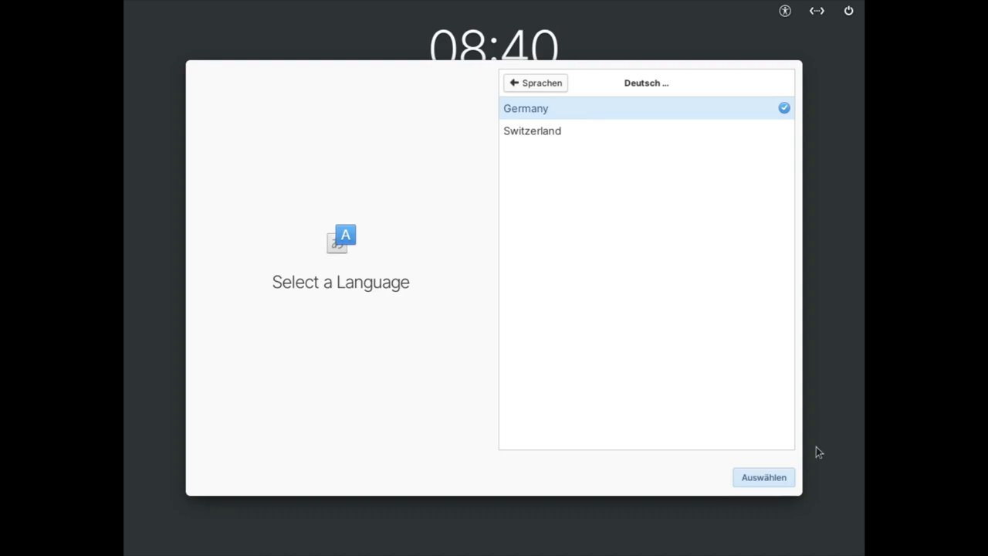
{"action": "left_click", "coordinate": [776, 479]}
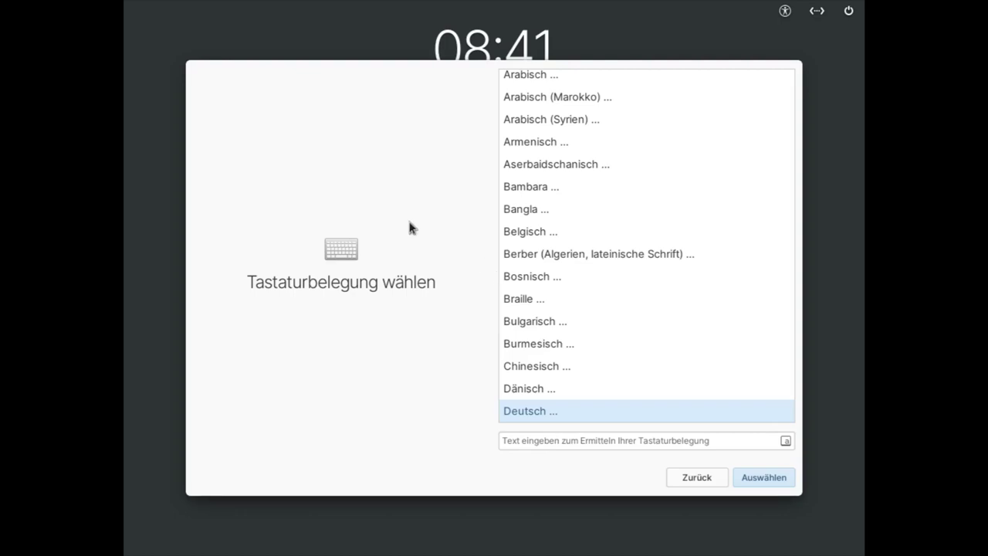
{"action": "left_click", "coordinate": [753, 475]}
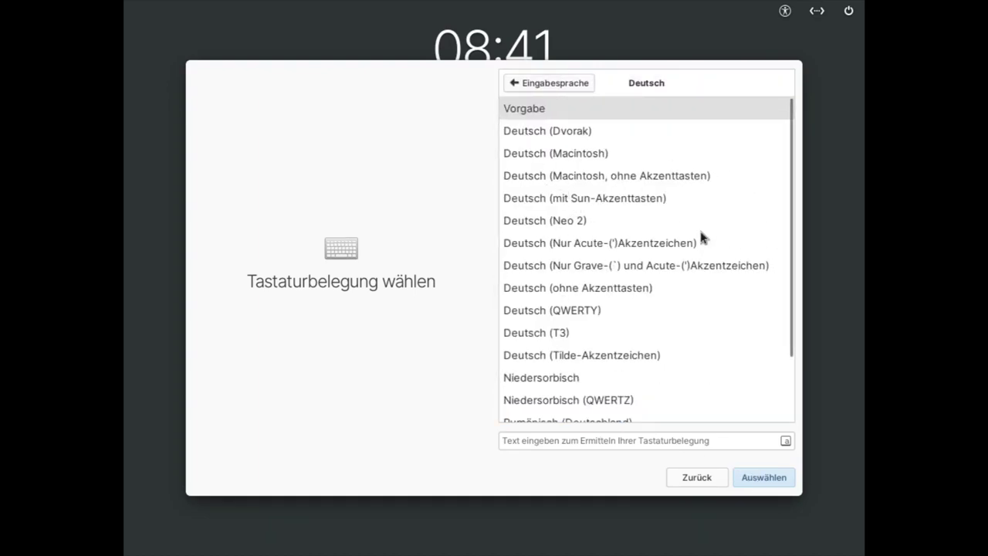
{"action": "scroll", "coordinate": [684, 265], "scroll_direction": "down", "scroll_amount": 1}
{"action": "scroll", "coordinate": [681, 269], "scroll_direction": "up", "scroll_amount": 1}
{"action": "left_click", "coordinate": [530, 110]}
{"action": "left_click", "coordinate": [761, 477]}
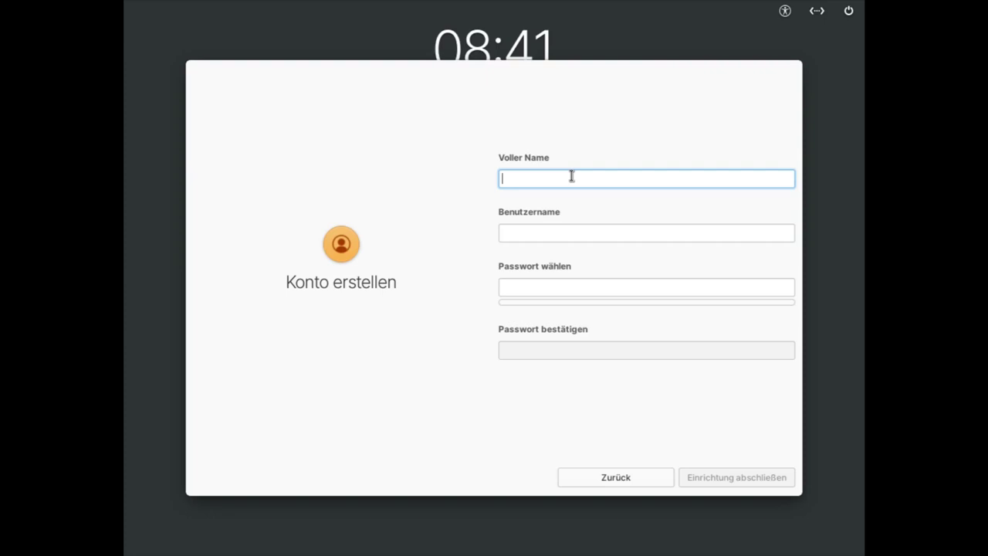
Step: Fill in the full name and username, enter and confirm the account password, then finish setup
{"action": "type", "text": "T"}
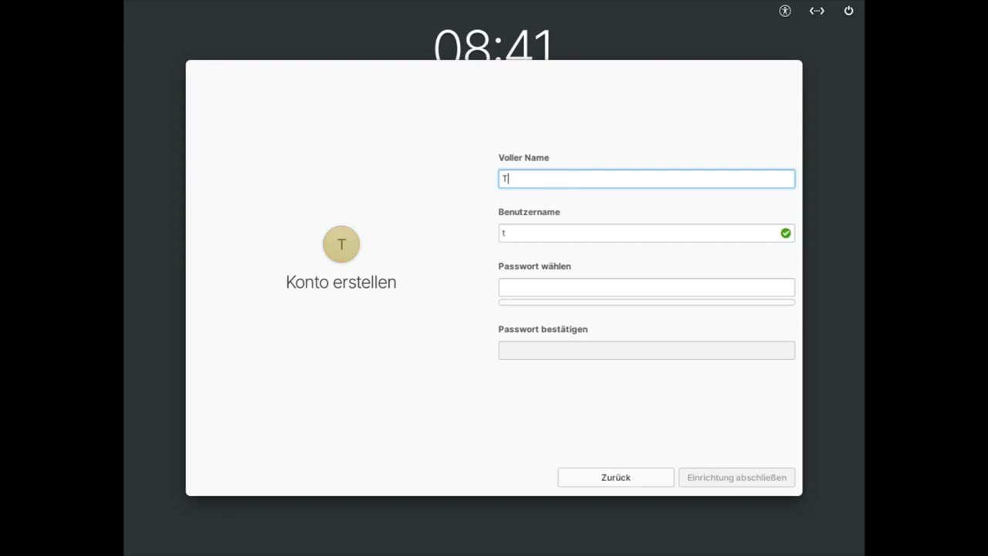
{"action": "type", "text": "yp"}
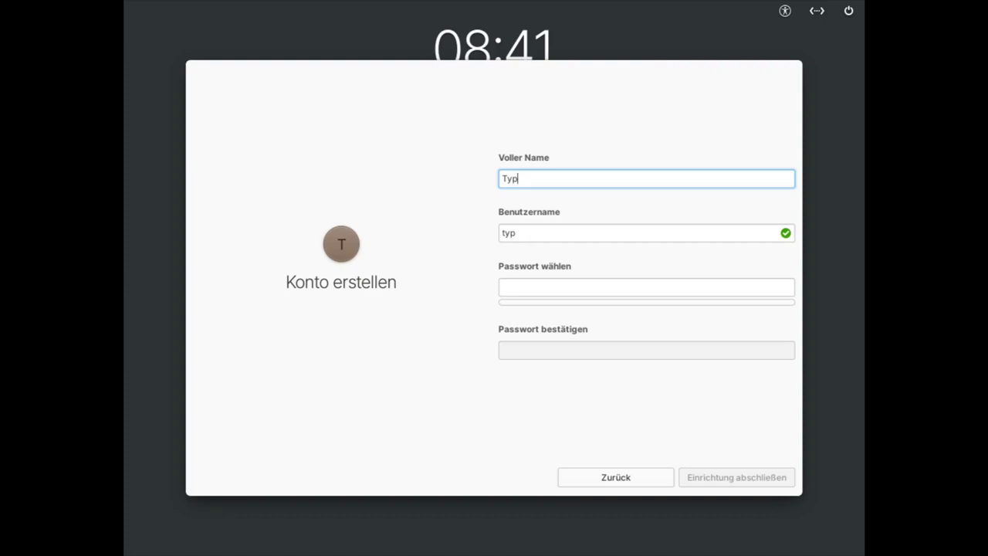
{"action": "key", "text": "Tab"}
{"action": "key", "text": "Tab"}
{"action": "key", "text": "Tab"}
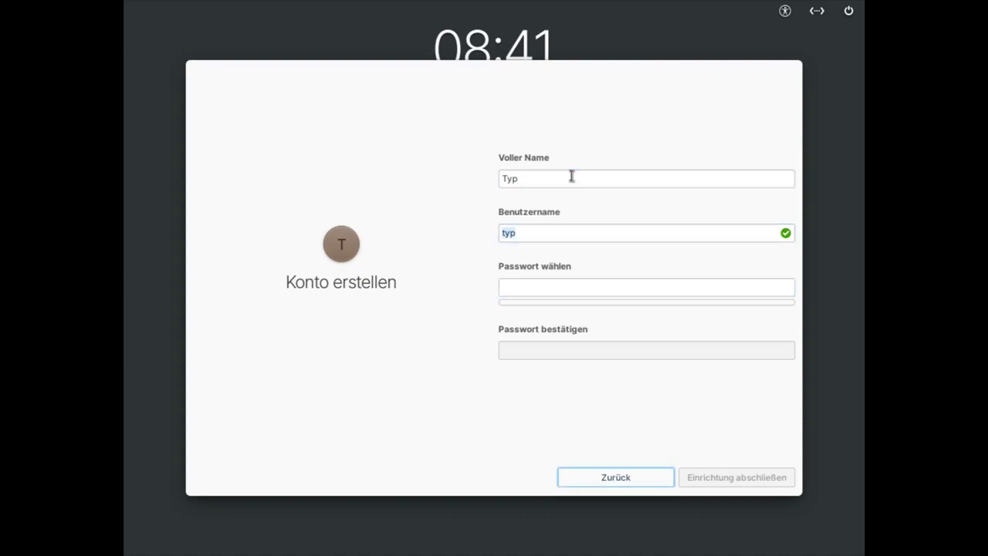
{"action": "left_click", "coordinate": [579, 286]}
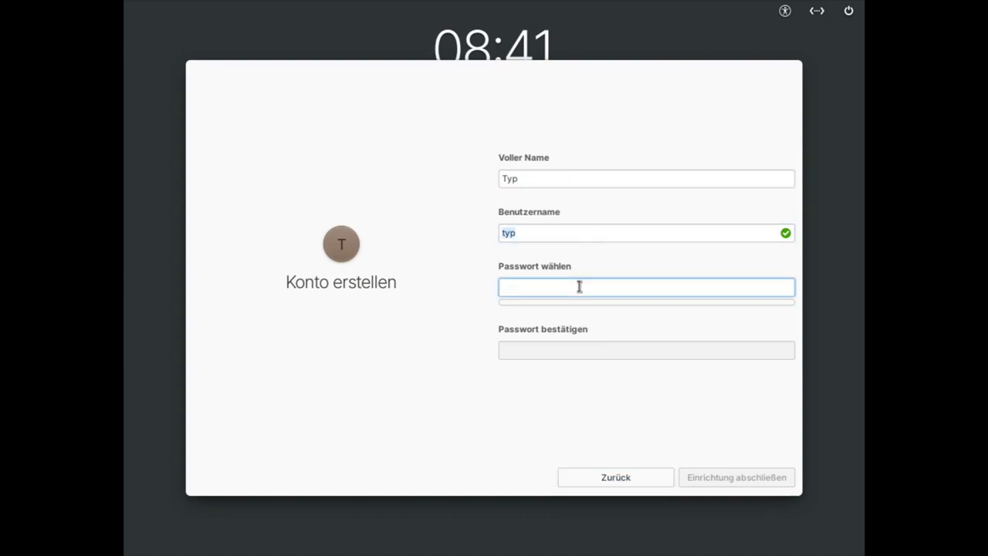
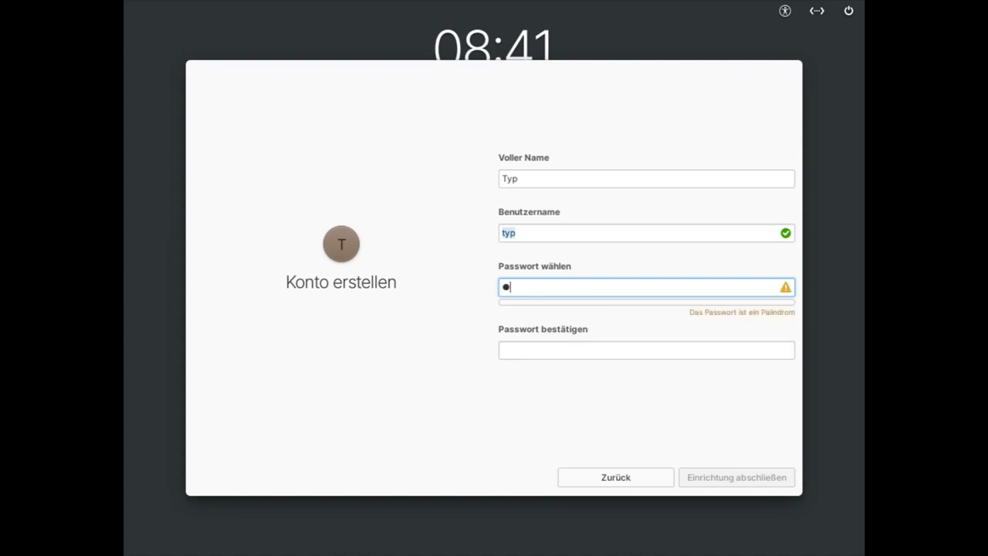
{"action": "key", "text": "Tab"}
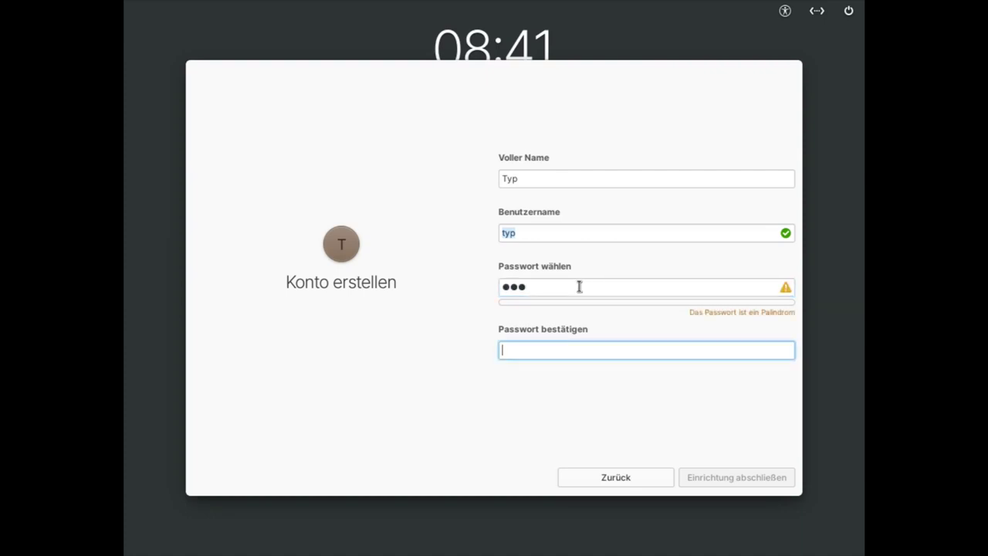
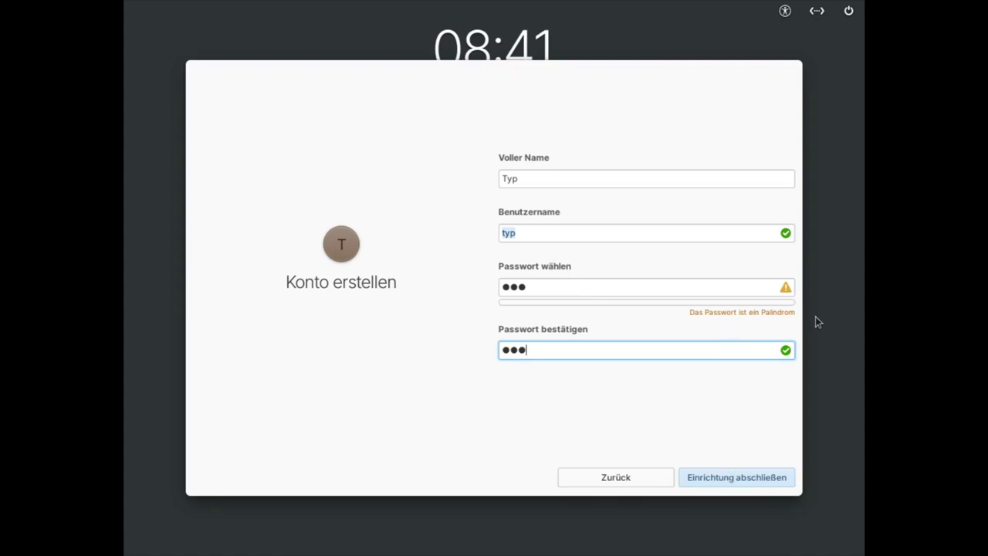
{"action": "left_click", "coordinate": [737, 478]}
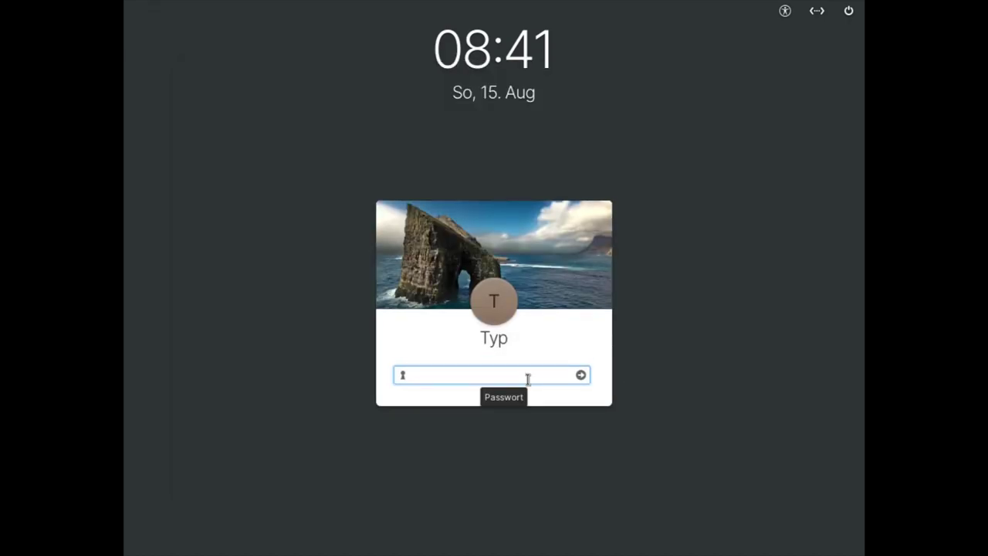
Step: Log in with the account password to reach the desktop and welcome dialog
{"action": "type", "text": "***"}
{"action": "key", "text": "Return"}
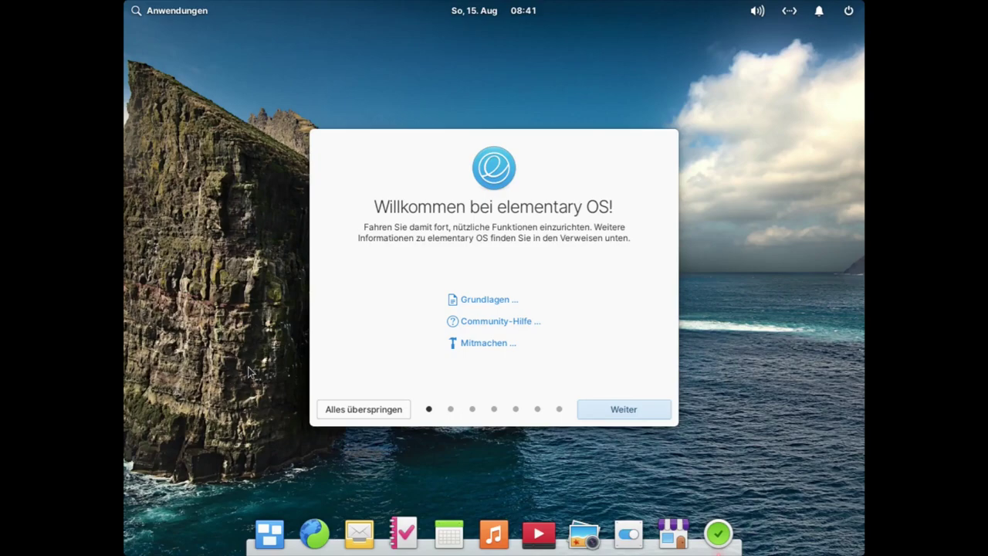
Step: Open the display settings from the desktop menu, leaving scaling at LoDPI (1×)
{"action": "right_click", "coordinate": [254, 328]}
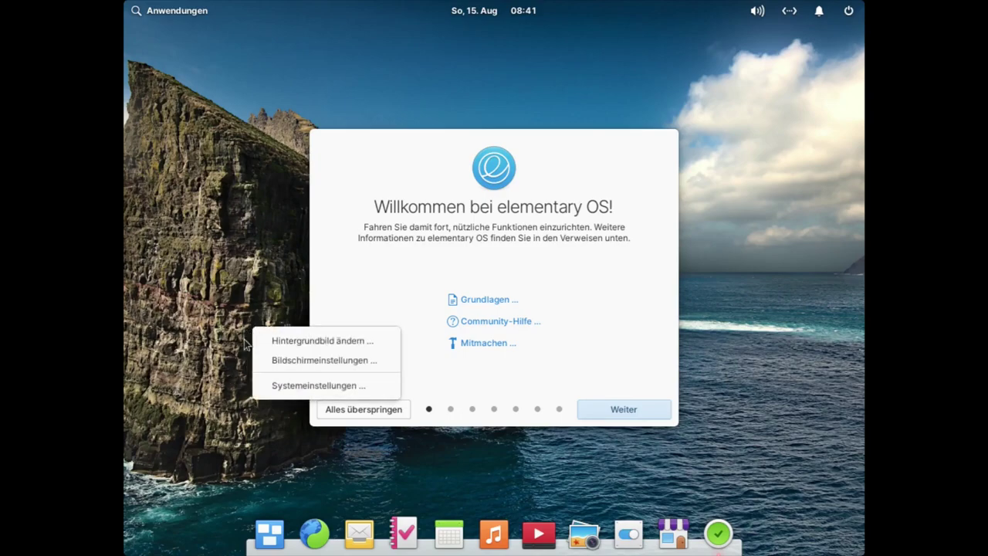
{"action": "left_click", "coordinate": [306, 363]}
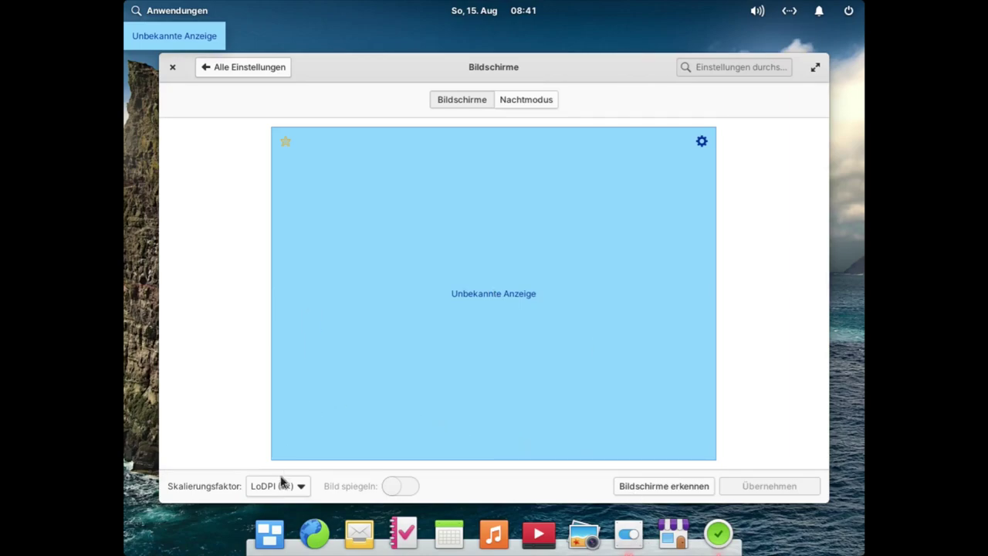
{"action": "left_click", "coordinate": [301, 488]}
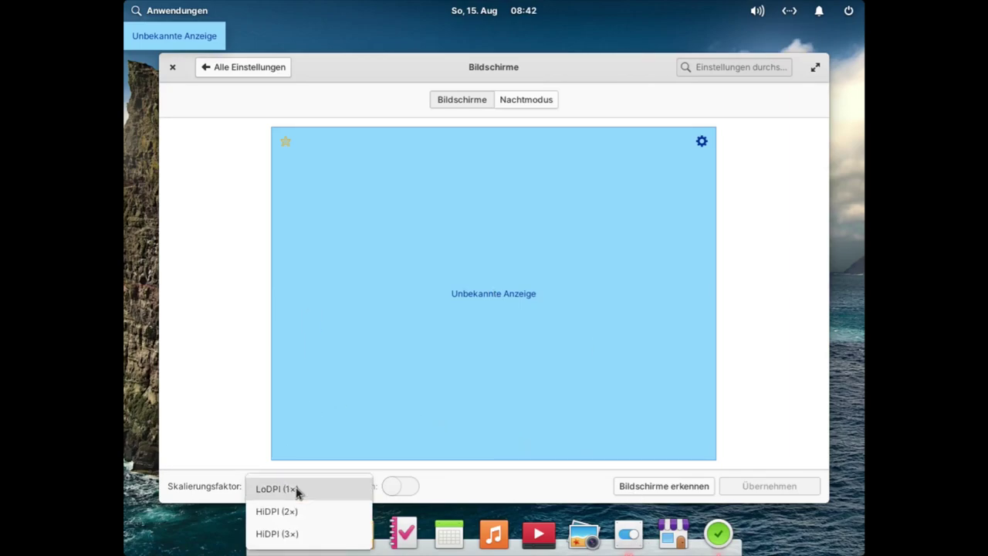
{"action": "left_click", "coordinate": [231, 441]}
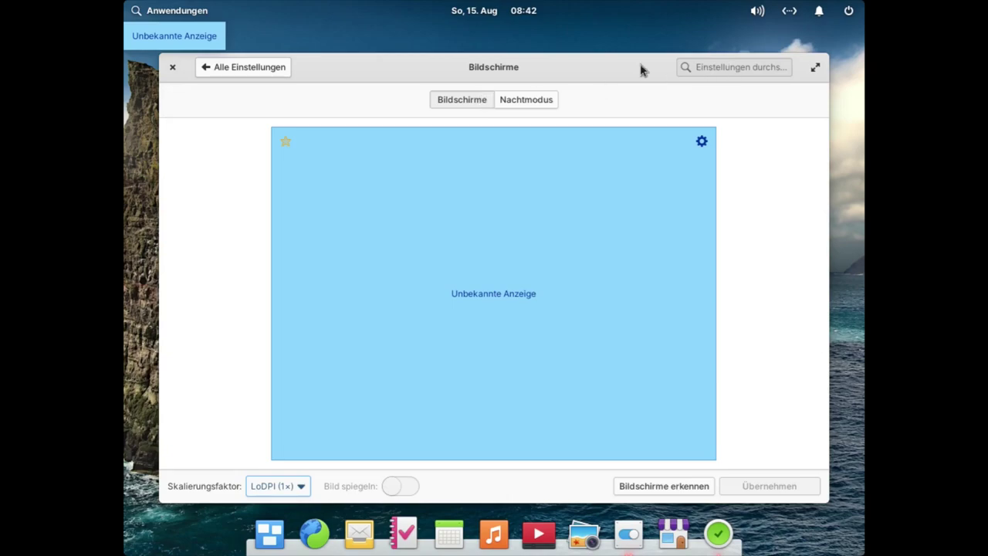
{"action": "left_click", "coordinate": [237, 71]}
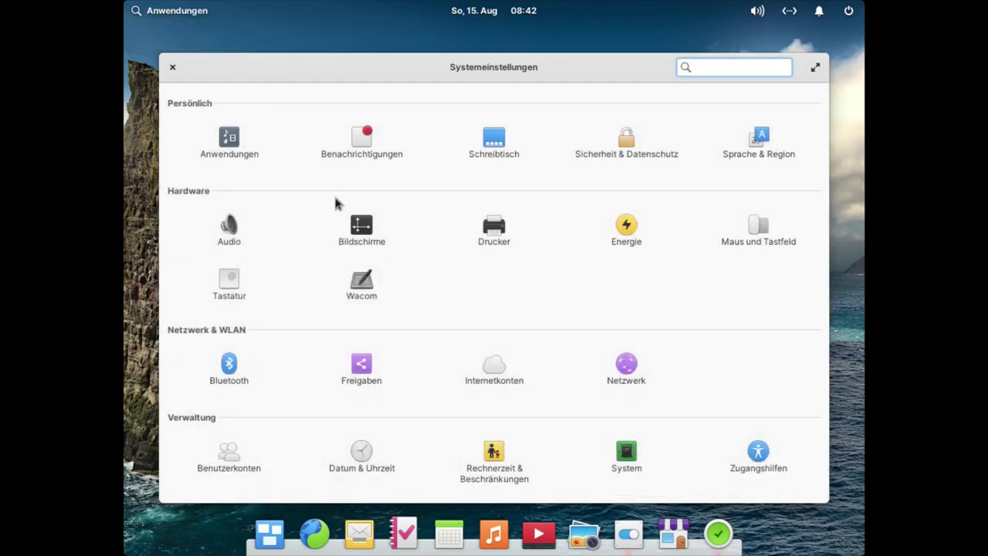
{"action": "left_click", "coordinate": [357, 236]}
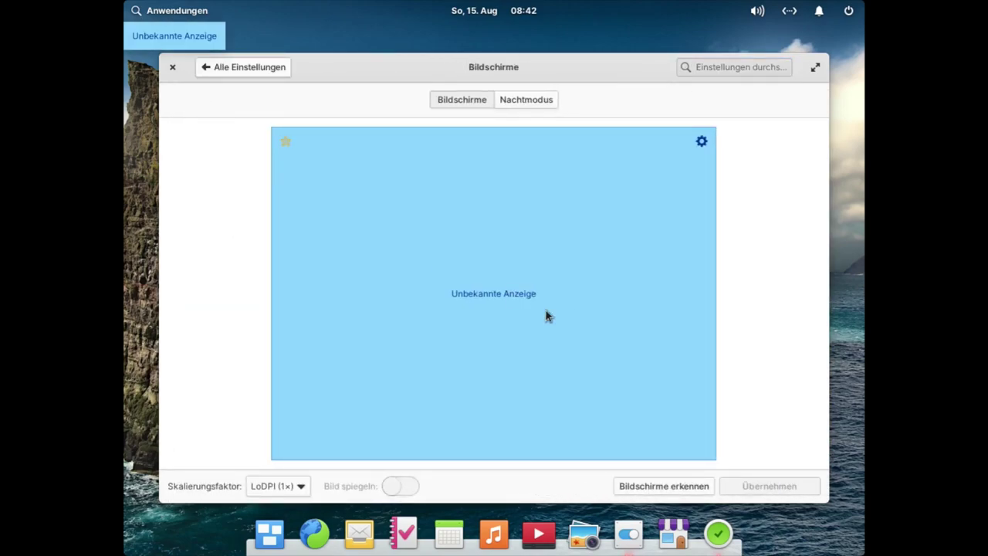
Step: Set the display resolution to 1920 × 1080 (16:9), keep it, and close the settings
{"action": "left_click", "coordinate": [702, 141]}
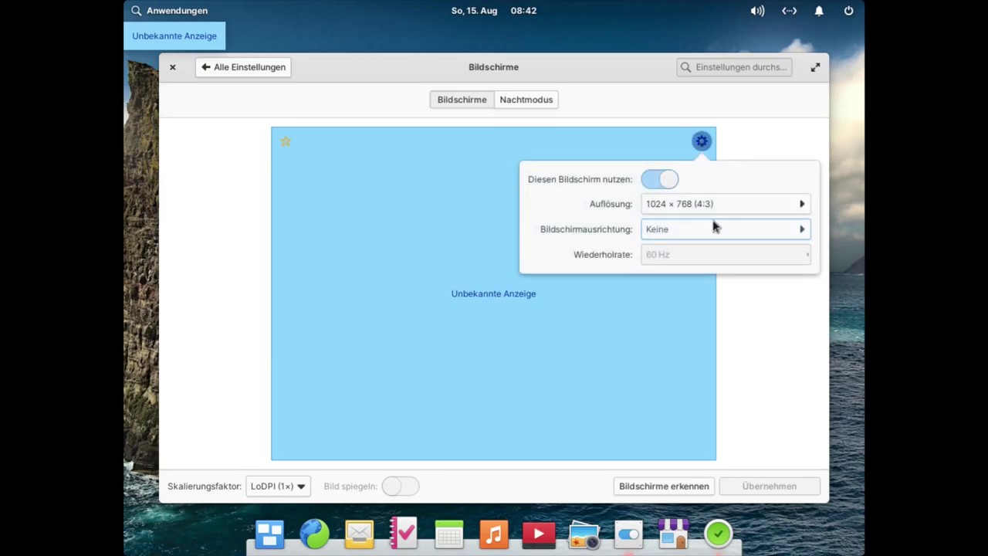
{"action": "left_click", "coordinate": [723, 208]}
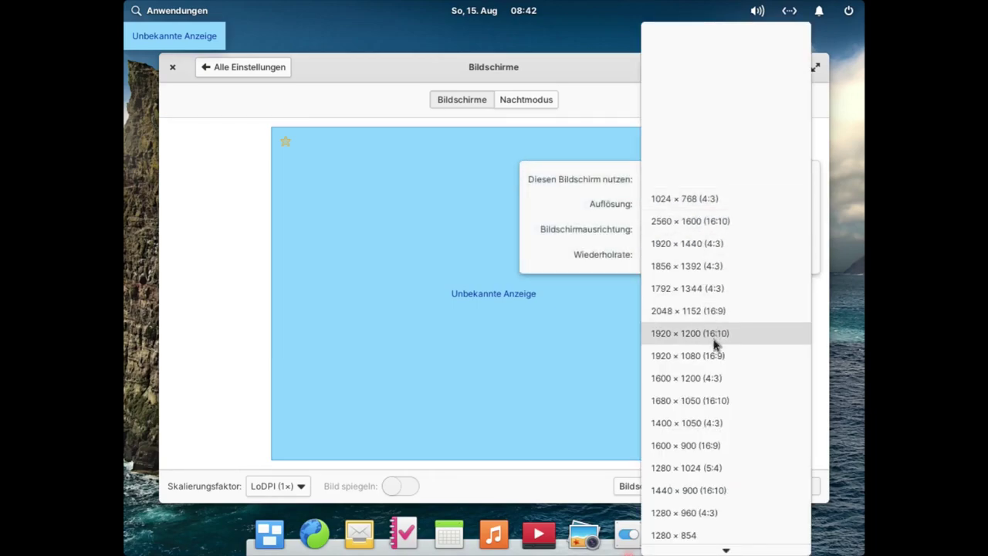
{"action": "left_click", "coordinate": [717, 357]}
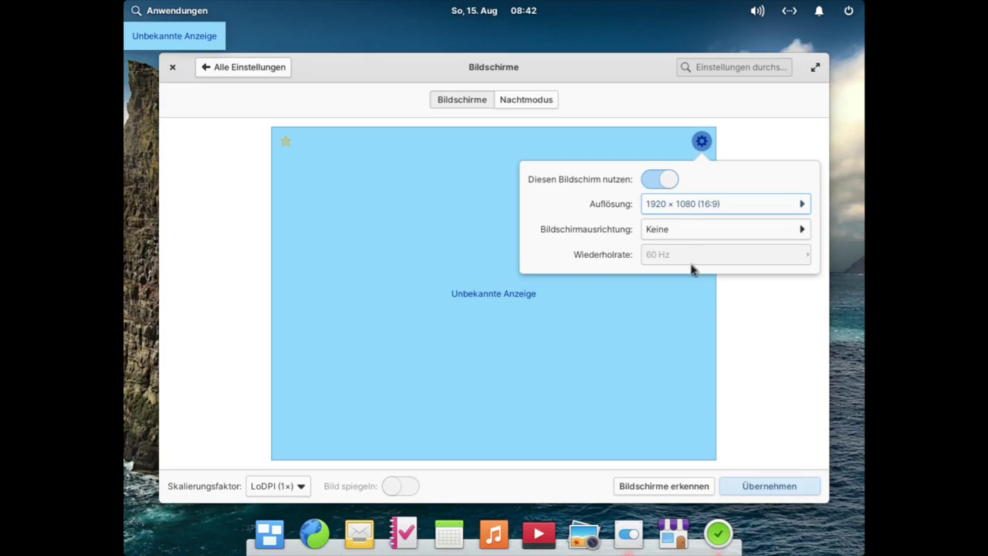
{"action": "left_click", "coordinate": [782, 490]}
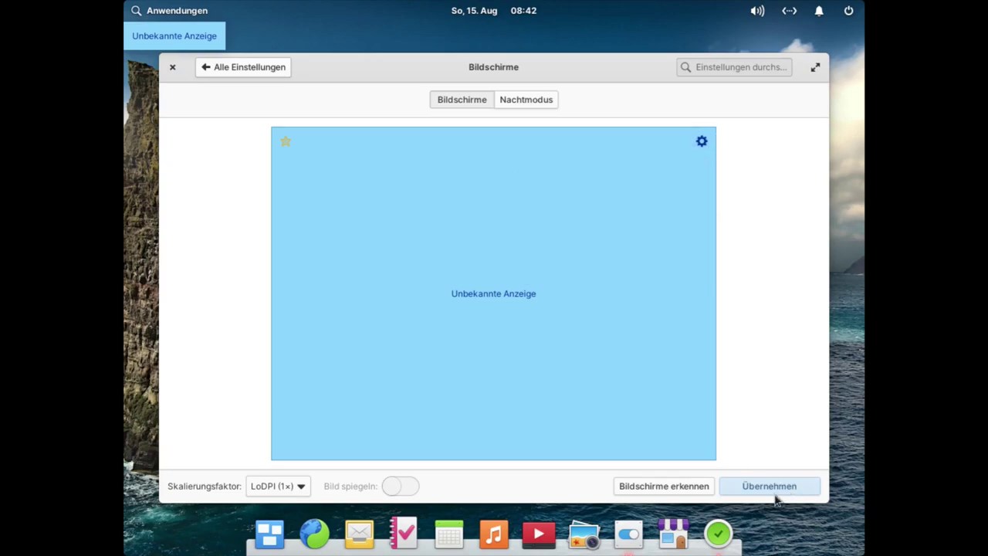
{"action": "left_click", "coordinate": [775, 493]}
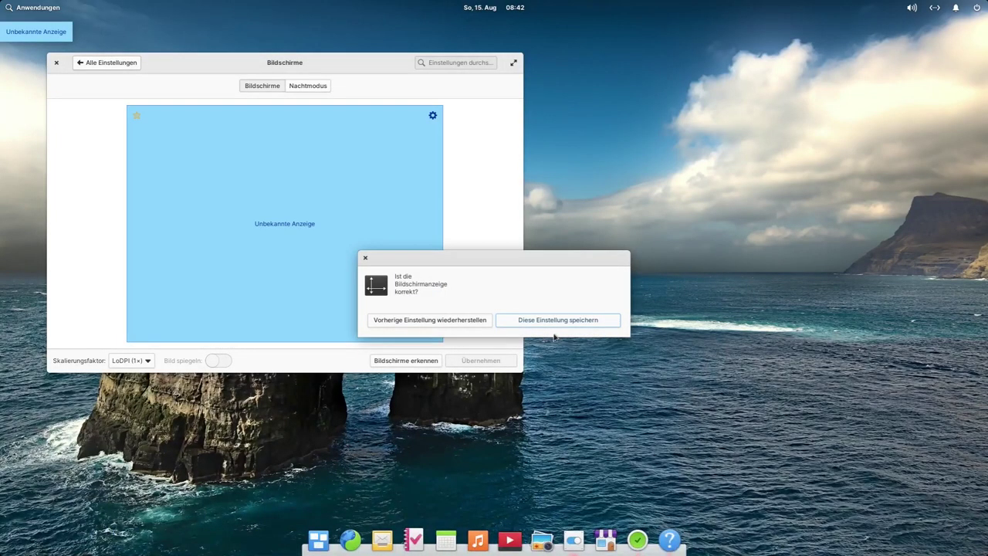
{"action": "left_click", "coordinate": [548, 321]}
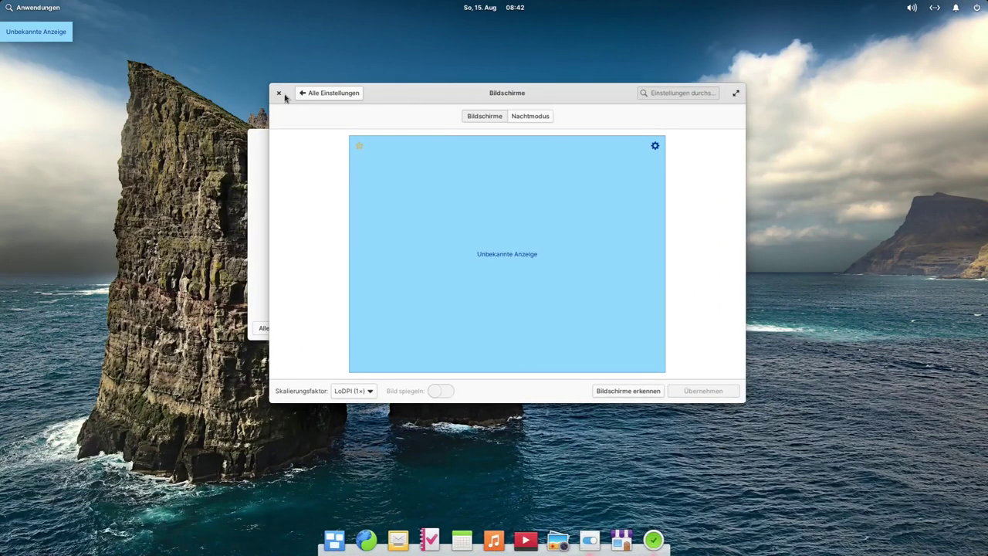
{"action": "left_click", "coordinate": [280, 93]}
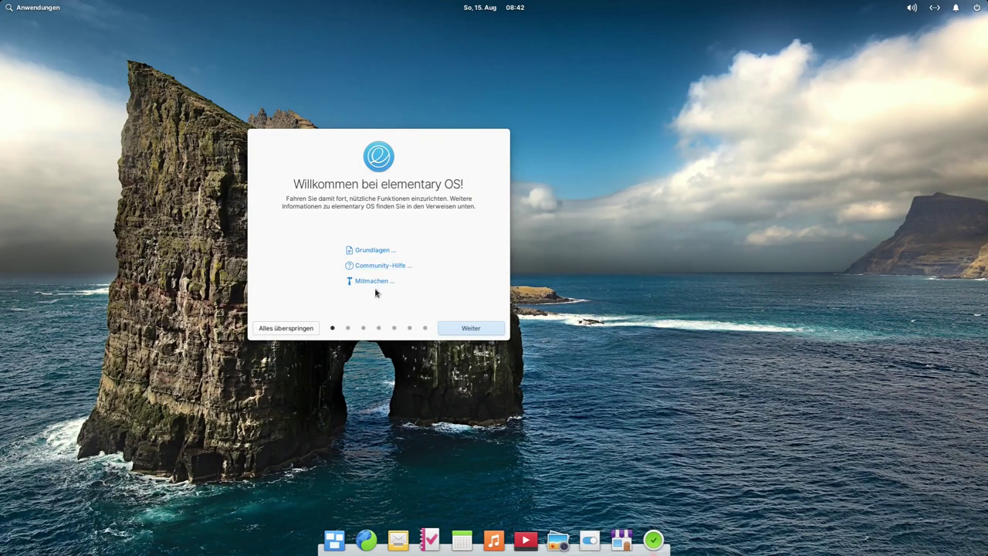
Step: Advance past the welcome page and pick the Dunkel style on the Aussehen wählen page
{"action": "left_click", "coordinate": [478, 332]}
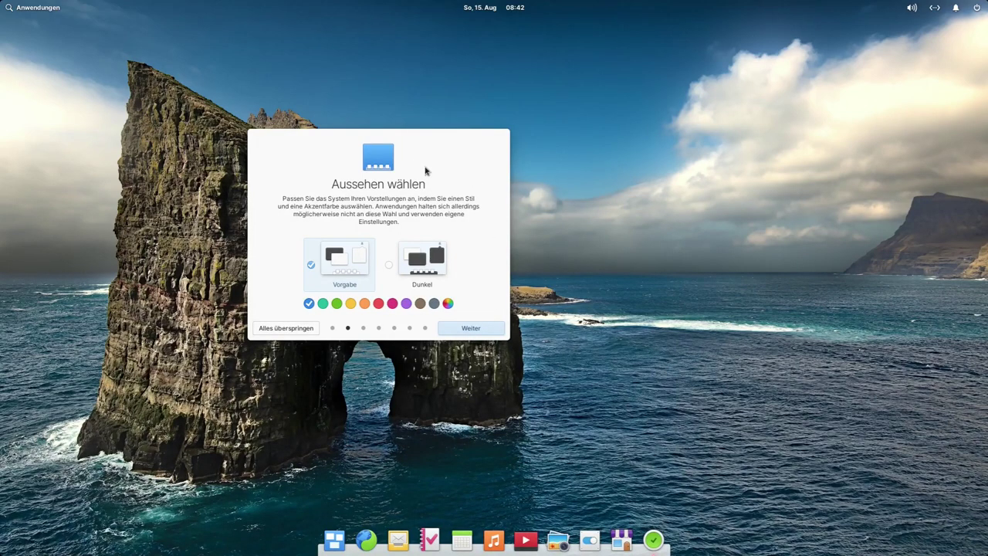
{"action": "left_click", "coordinate": [417, 262]}
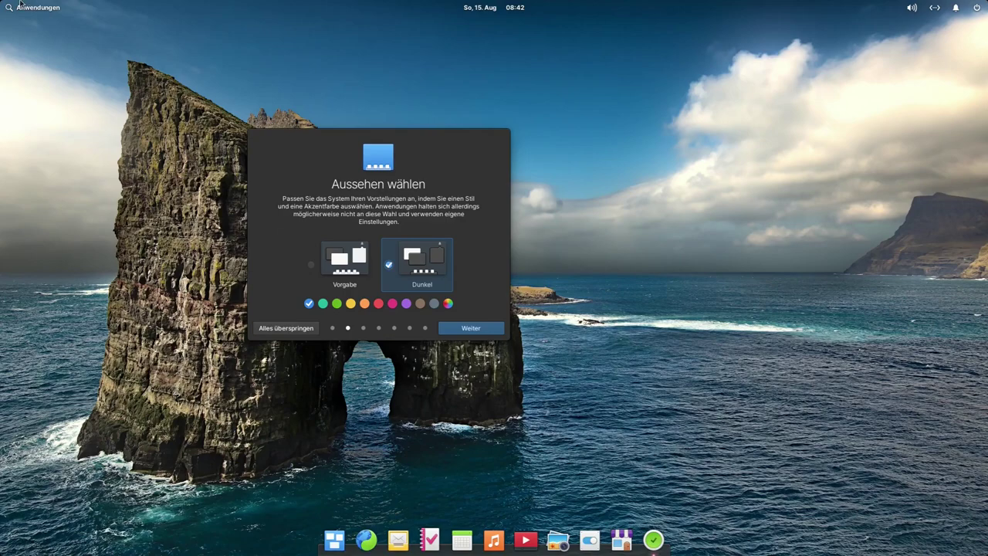
Step: Open and close the applications menu a few times
{"action": "left_click", "coordinate": [43, 10]}
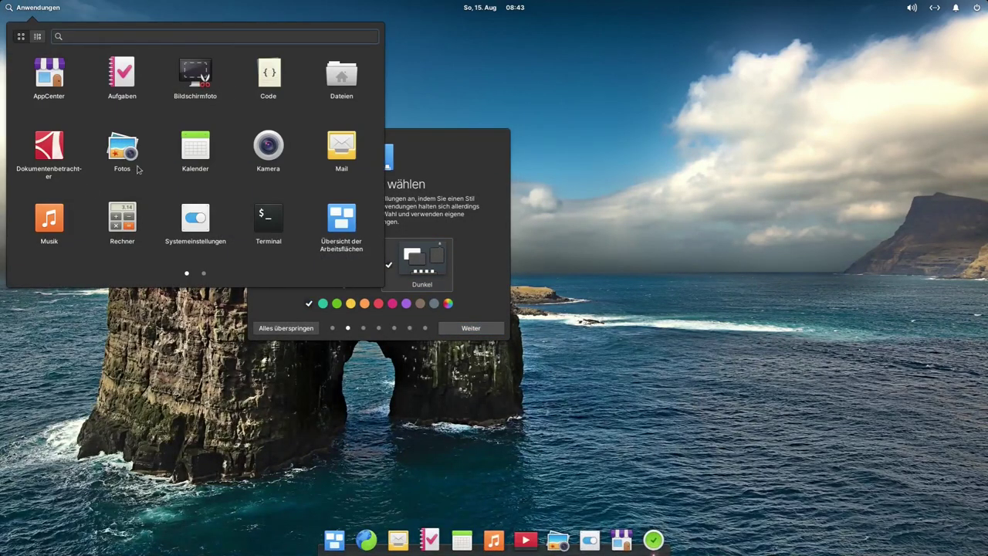
{"action": "left_click", "coordinate": [461, 234]}
{"action": "left_click", "coordinate": [337, 260]}
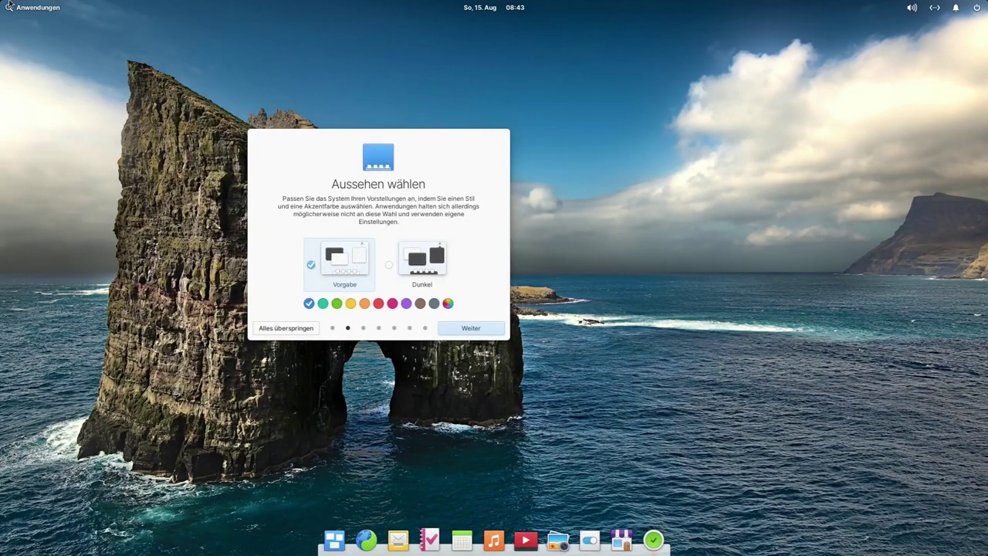
{"action": "left_click", "coordinate": [27, 10]}
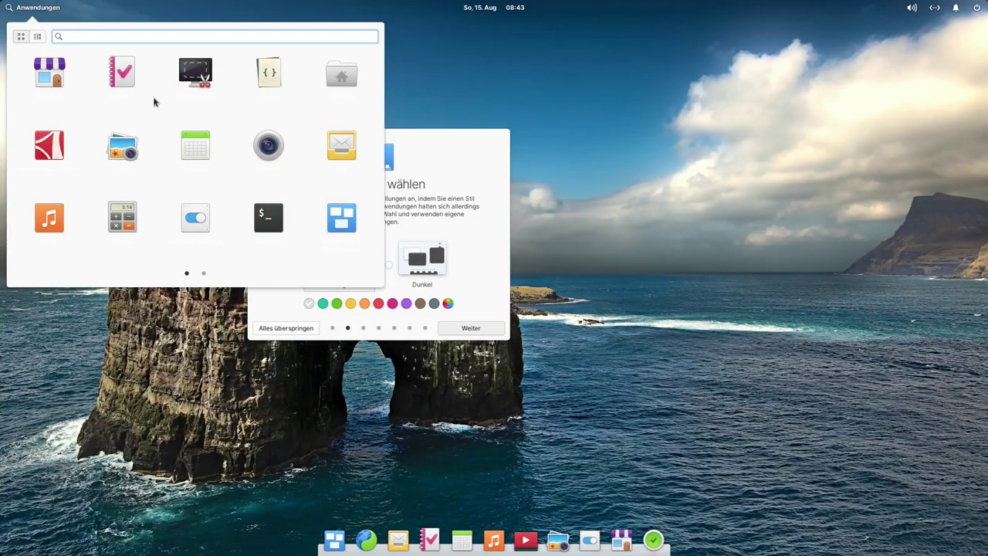
{"action": "left_click", "coordinate": [457, 168]}
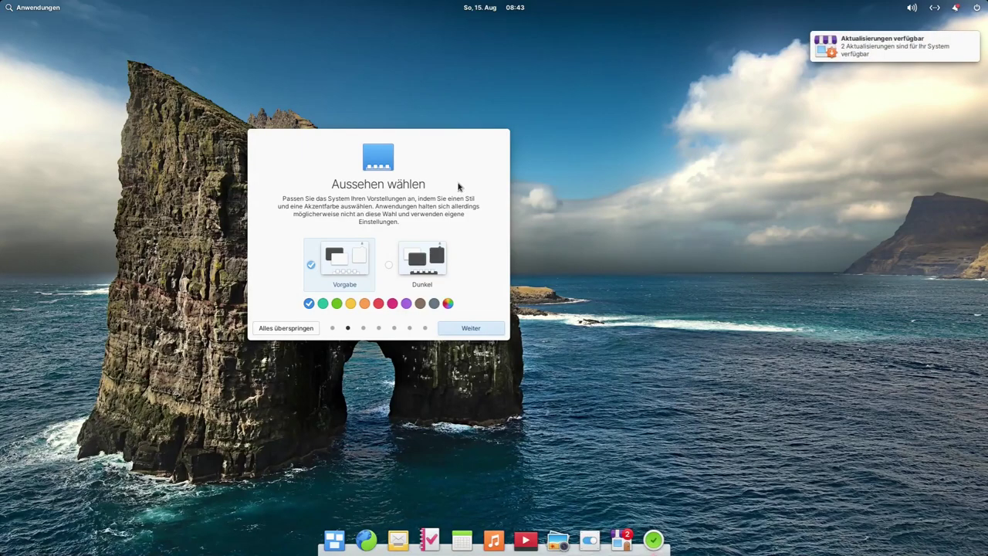
Step: Try the red accent colour, then launch and close the Camera app
{"action": "mouse_move", "coordinate": [863, 46]}
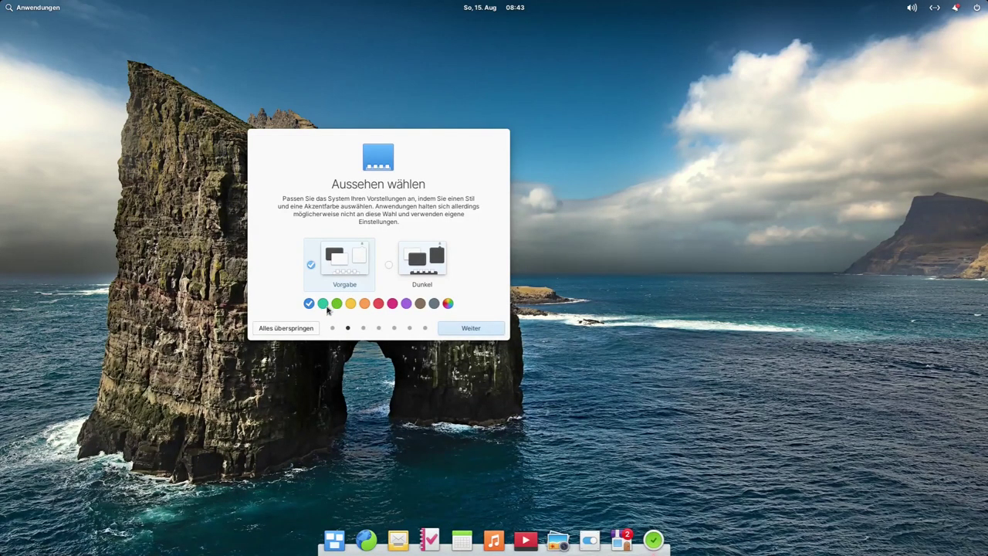
{"action": "left_click", "coordinate": [379, 304]}
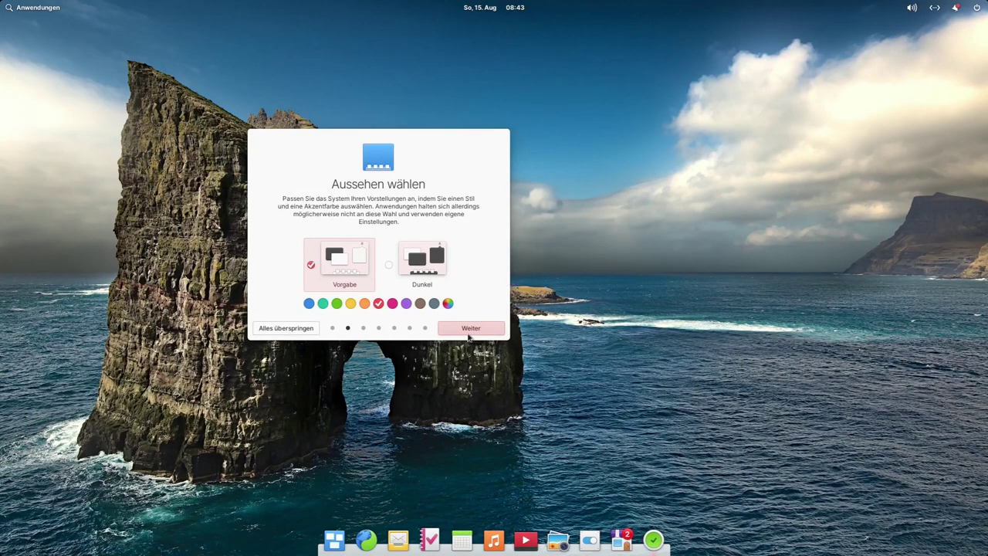
{"action": "left_click", "coordinate": [33, 11]}
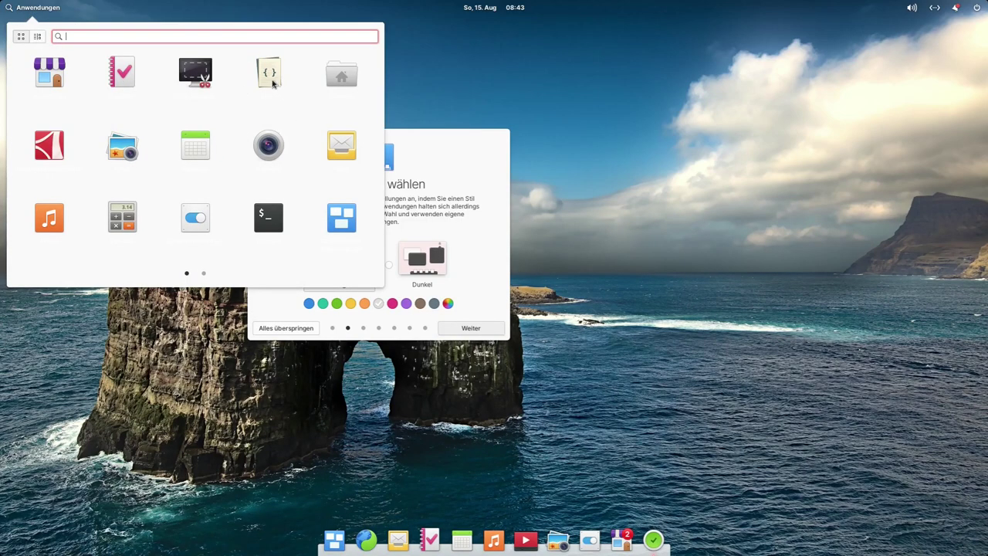
{"action": "left_click", "coordinate": [301, 177]}
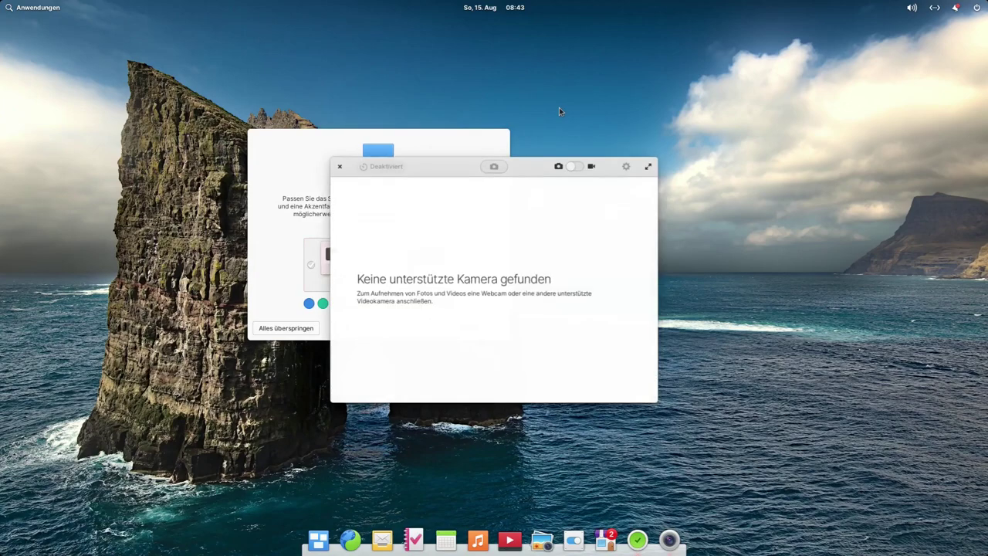
{"action": "left_click", "coordinate": [339, 165]}
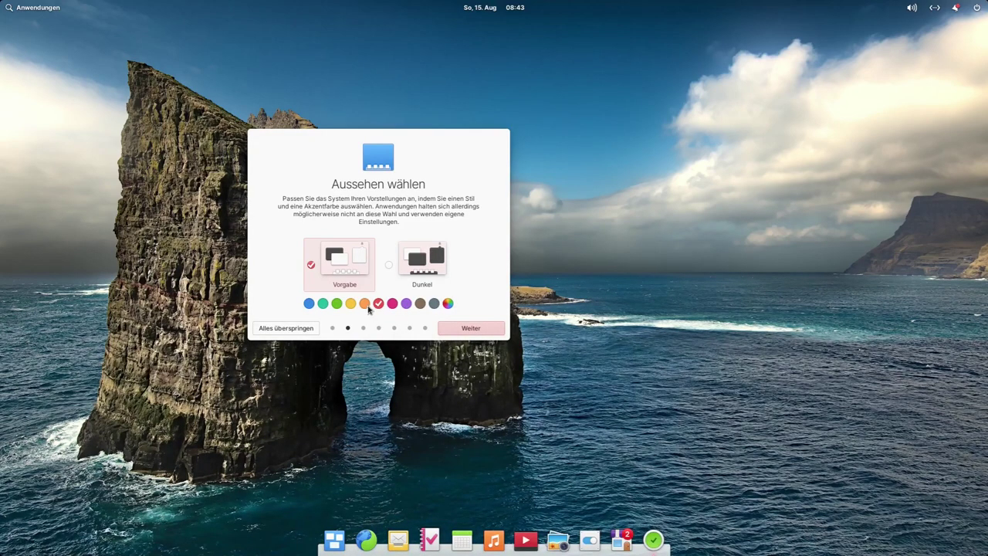
Step: Choose the green accent with the Dunkel style and continue to the Nachtmodus page
{"action": "left_click", "coordinate": [336, 304]}
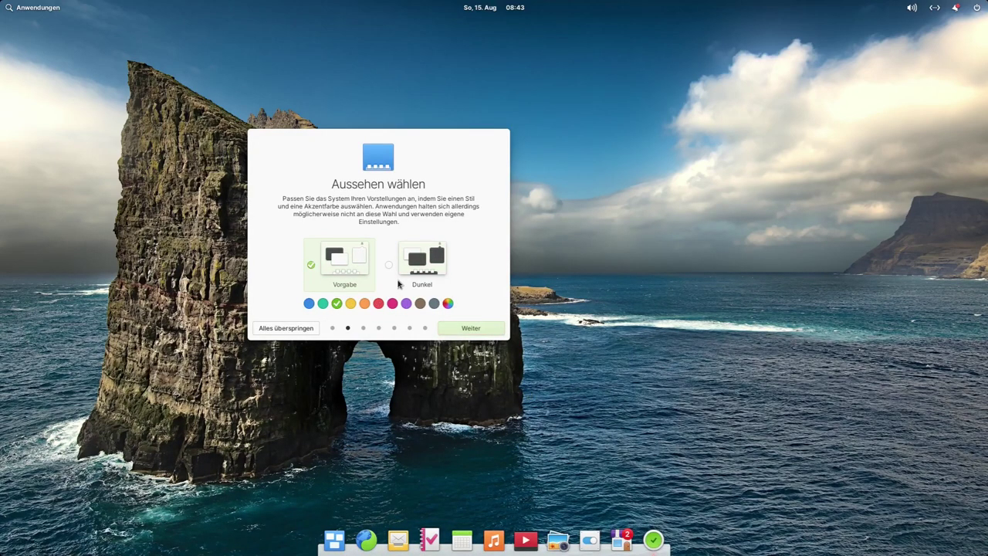
{"action": "left_click", "coordinate": [434, 265]}
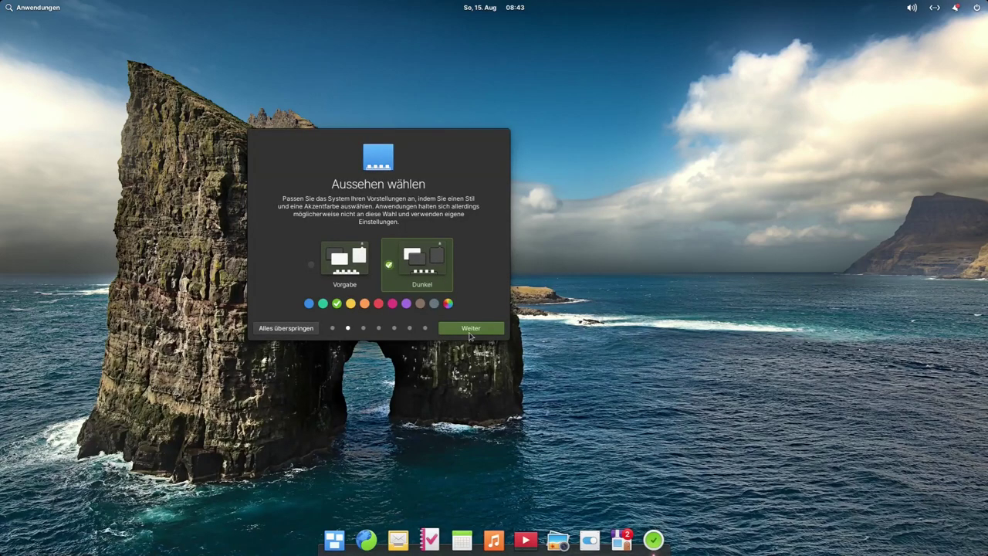
{"action": "left_click", "coordinate": [466, 329]}
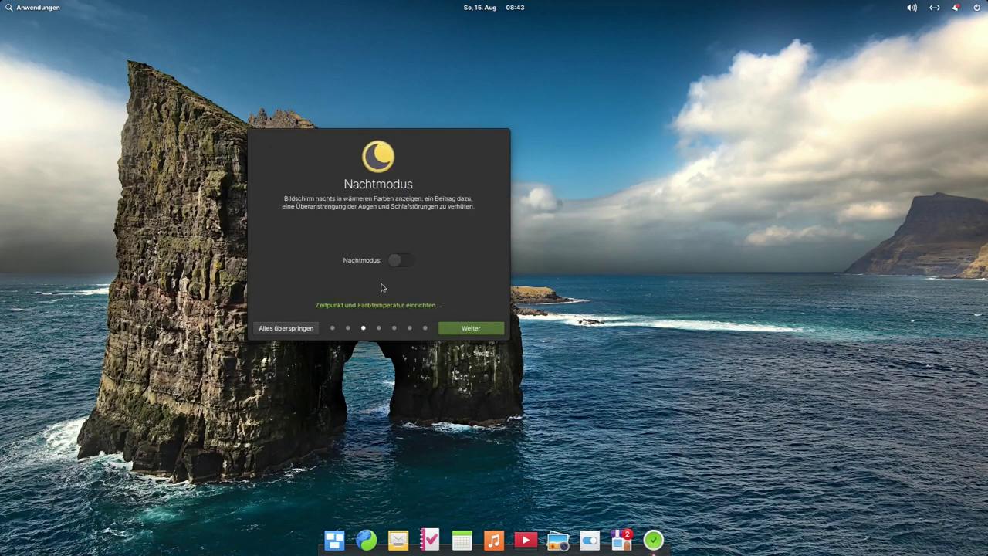
Step: Toggle Nachtmodus on and off twice, leaving it switched off
{"action": "left_click", "coordinate": [398, 262]}
{"action": "left_click", "coordinate": [399, 263]}
{"action": "left_click", "coordinate": [400, 262]}
{"action": "left_click", "coordinate": [407, 264]}
Step: Continue past the Aufräumen and Online-Konten pages and open the Internetkonten settings
{"action": "left_click", "coordinate": [463, 330]}
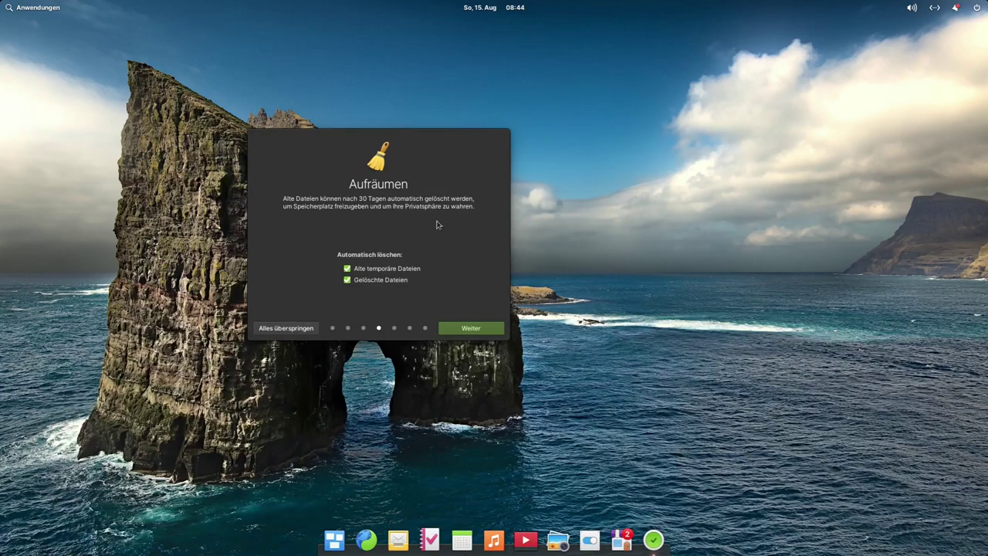
{"action": "left_click", "coordinate": [472, 329]}
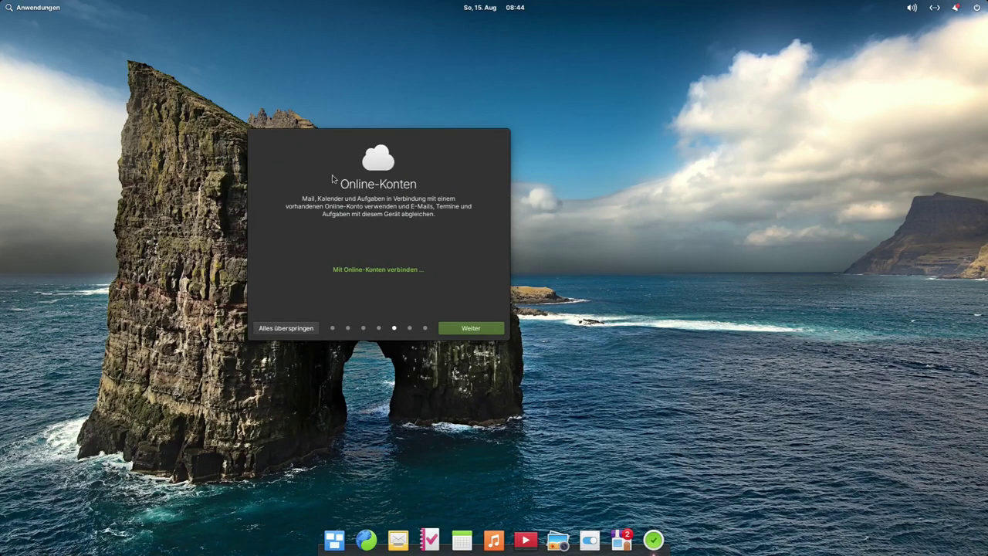
{"action": "left_click", "coordinate": [386, 269]}
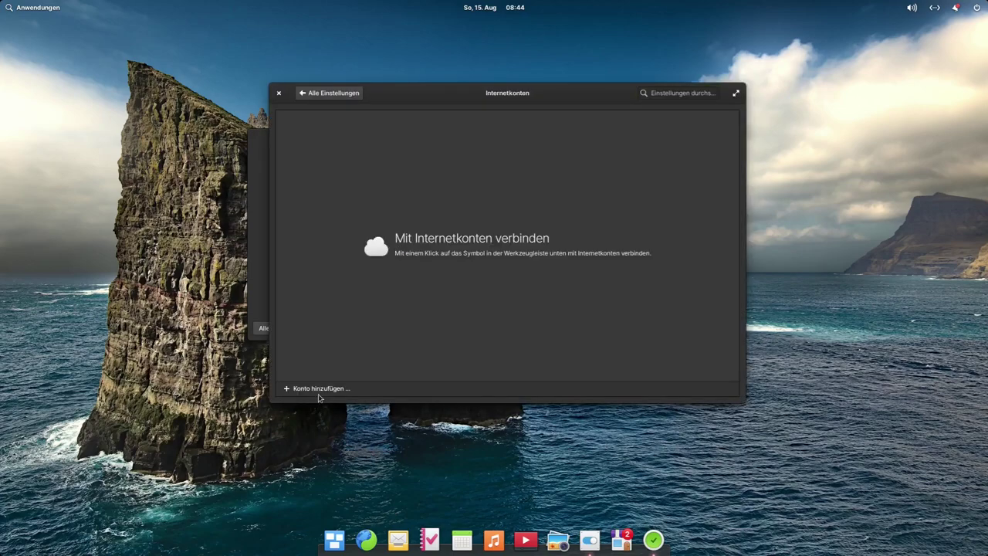
Step: Browse the addable account types, then close Internetkonten without adding an account
{"action": "left_click", "coordinate": [307, 391]}
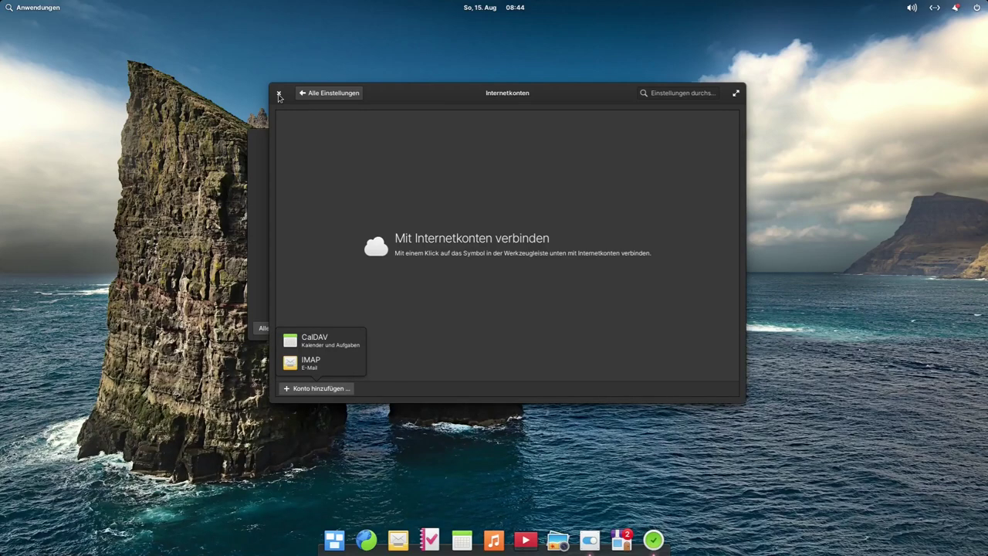
{"action": "left_click", "coordinate": [278, 95]}
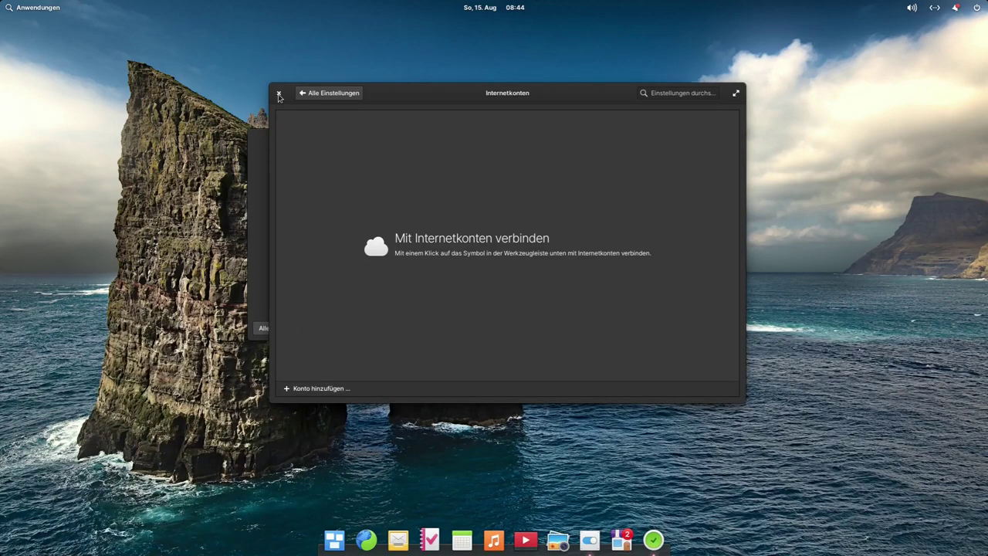
{"action": "left_click", "coordinate": [279, 93]}
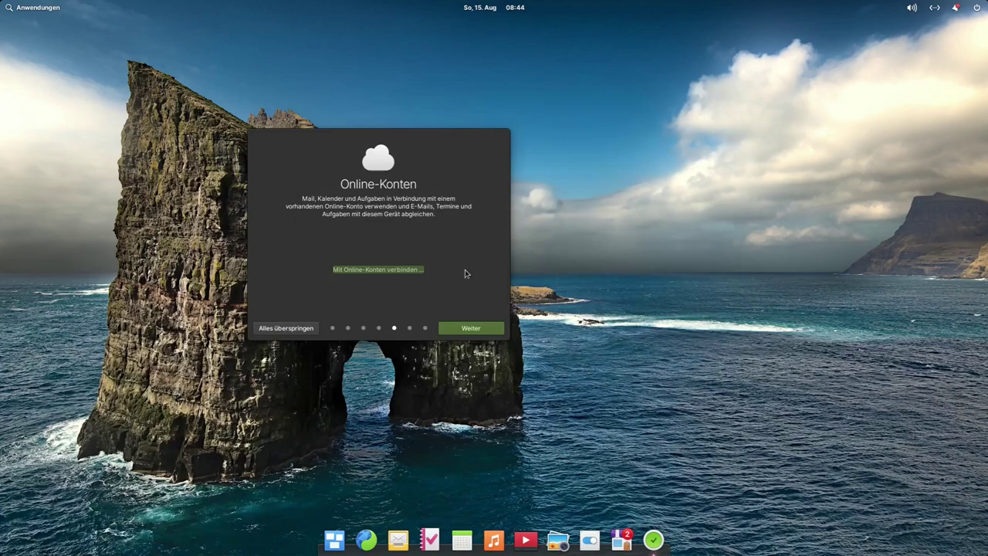
Step: Advance through the app download page to the Fertig page and open System Settings
{"action": "left_click", "coordinate": [470, 329]}
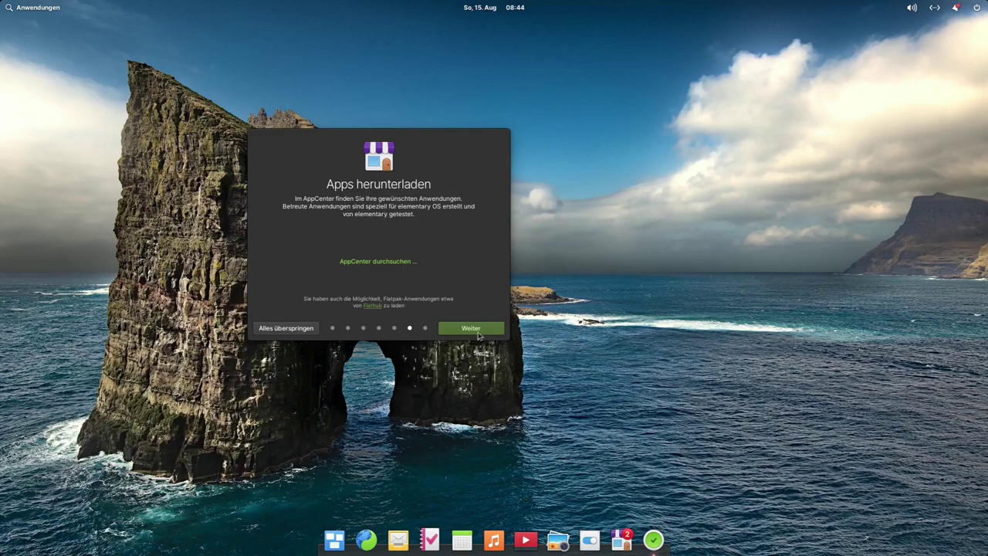
{"action": "left_click", "coordinate": [480, 328]}
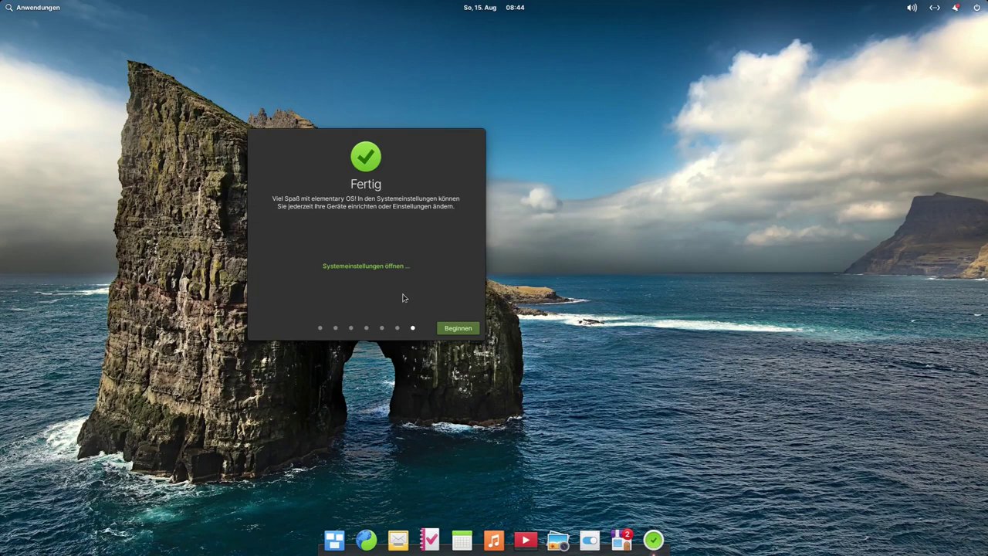
{"action": "left_click", "coordinate": [367, 270]}
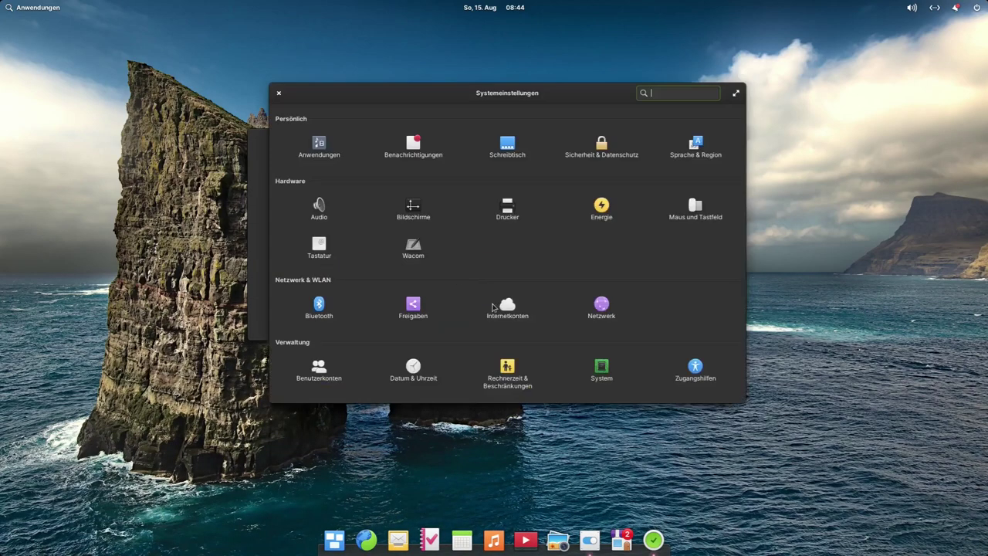
Step: Close the finished setup dialog and reposition the System Settings window
{"action": "left_click", "coordinate": [253, 144]}
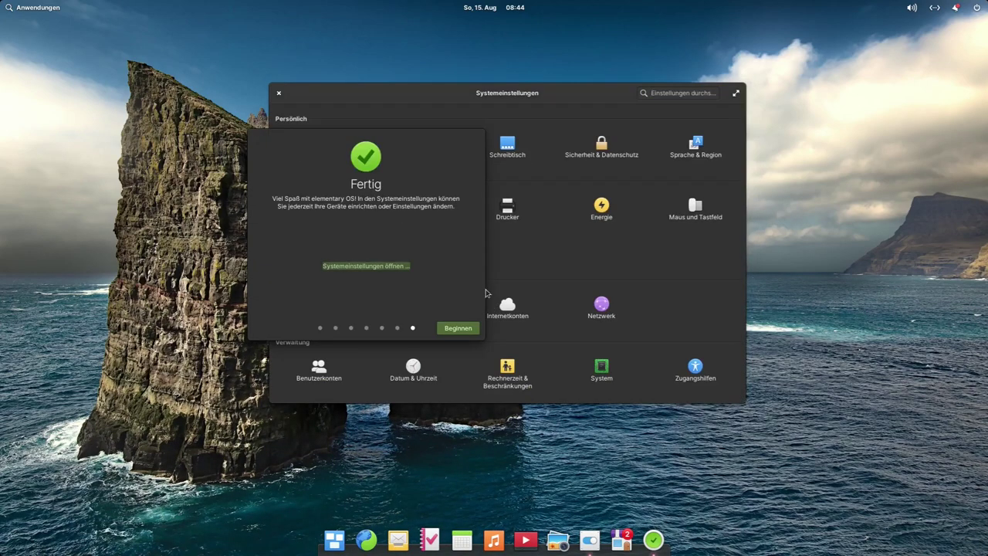
{"action": "left_click", "coordinate": [456, 330]}
{"action": "left_click_drag", "start_coordinate": [509, 100], "coordinate": [481, 103]}
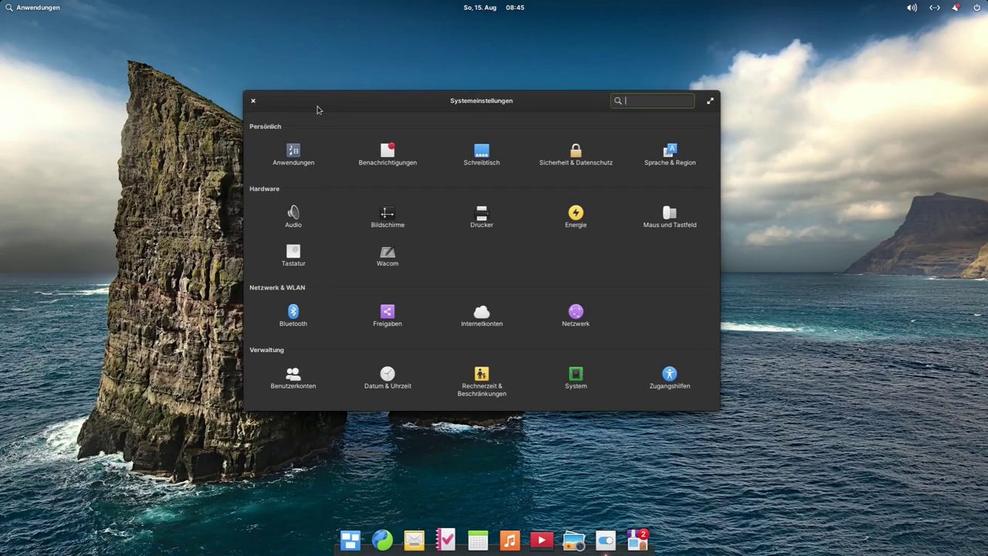
{"action": "mouse_move", "coordinate": [323, 107]}
{"action": "left_mouse_down"}
{"action": "mouse_move", "coordinate": [387, 103]}
{"action": "mouse_move", "coordinate": [375, 93]}
{"action": "mouse_move", "coordinate": [335, 101]}
{"action": "left_mouse_up"}
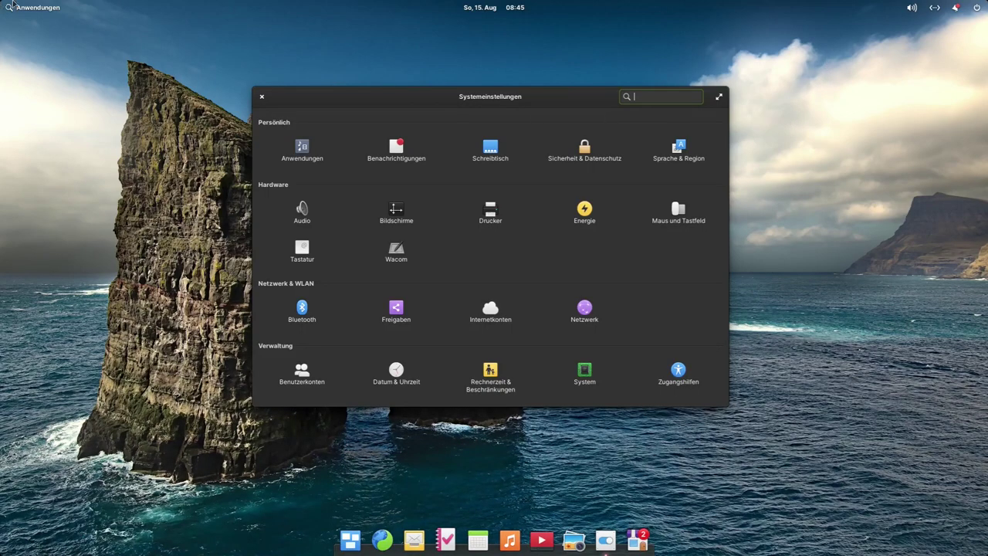
Step: Check the Applications menu and network status, then enlarge the Settings window from its corner
{"action": "left_click", "coordinate": [35, 11]}
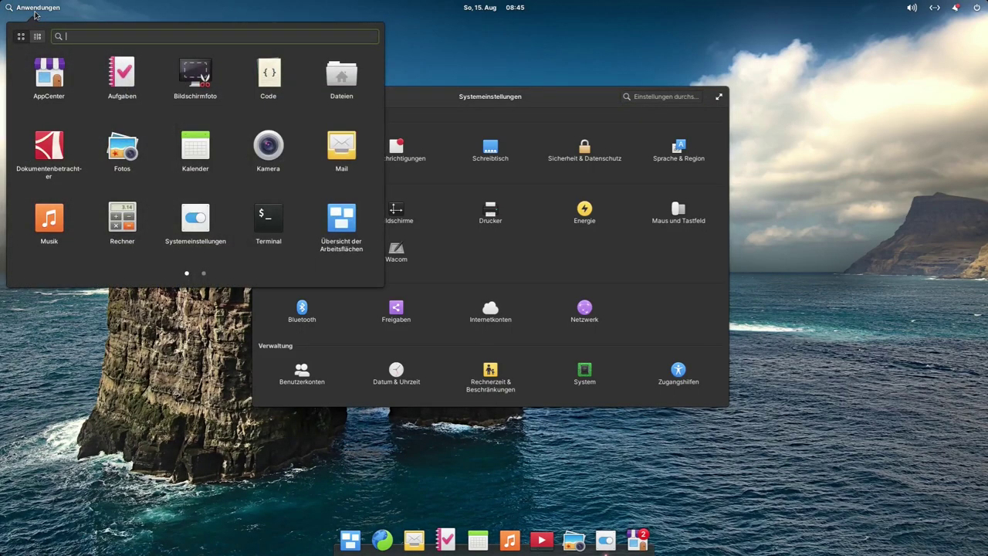
{"action": "left_click", "coordinate": [545, 100]}
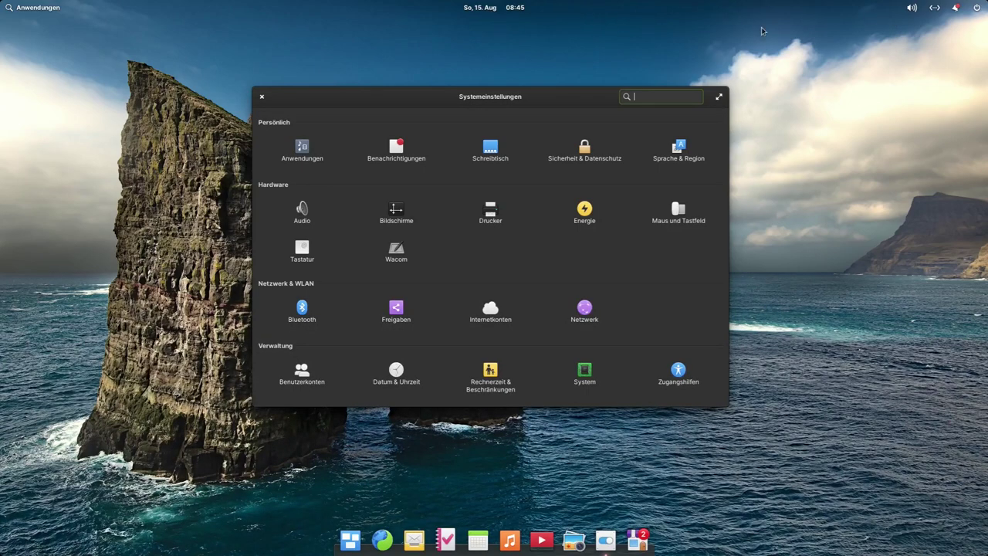
{"action": "left_click", "coordinate": [935, 9]}
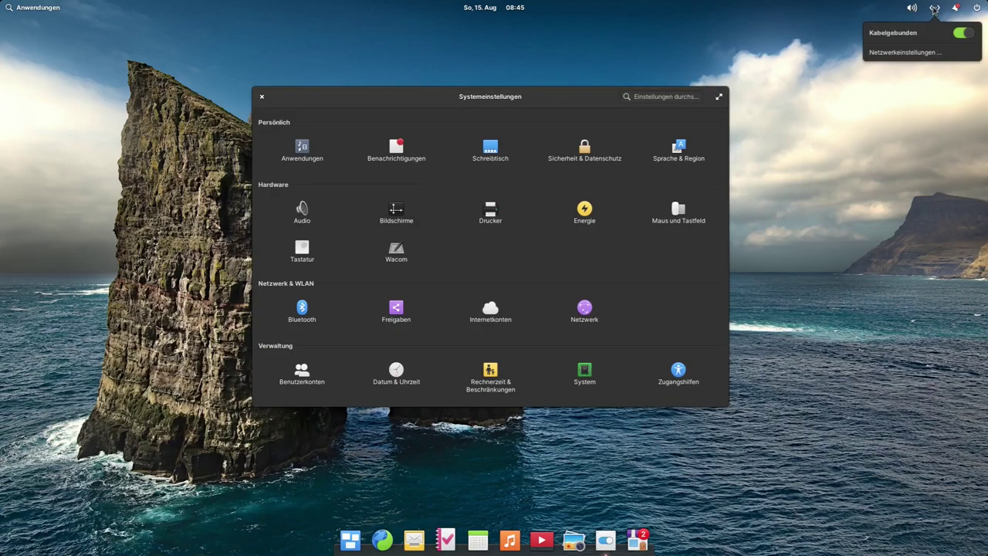
{"action": "left_click", "coordinate": [930, 148]}
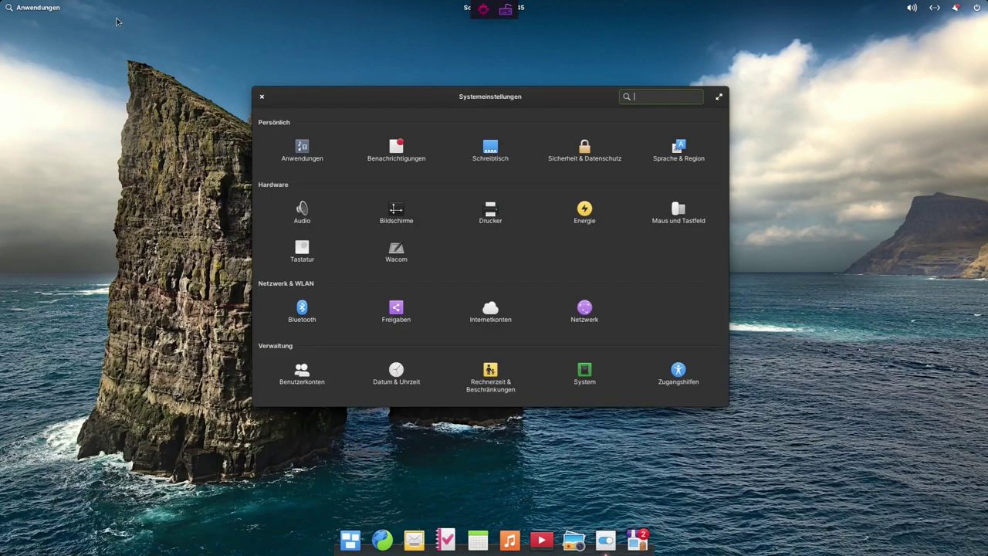
{"action": "left_click", "coordinate": [27, 9]}
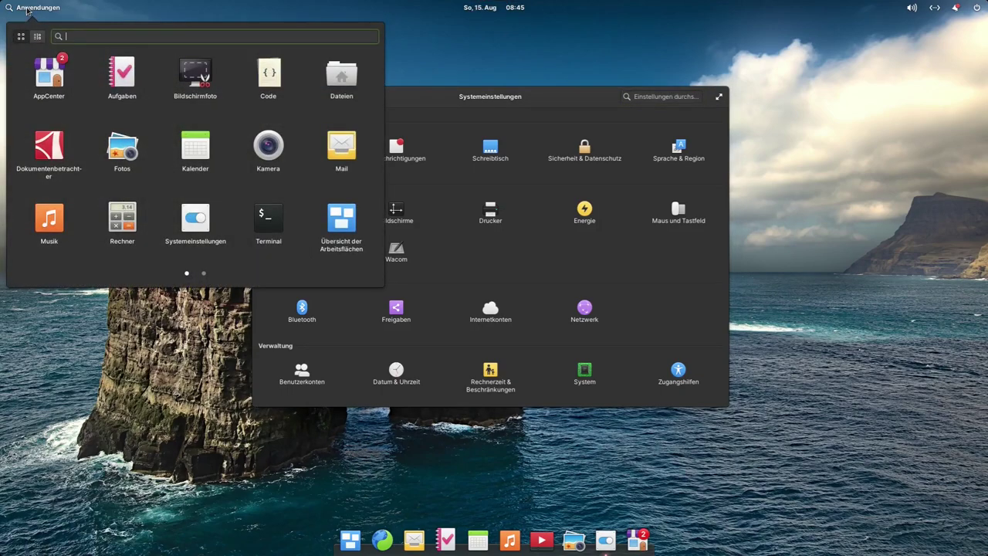
{"action": "left_click", "coordinate": [28, 11]}
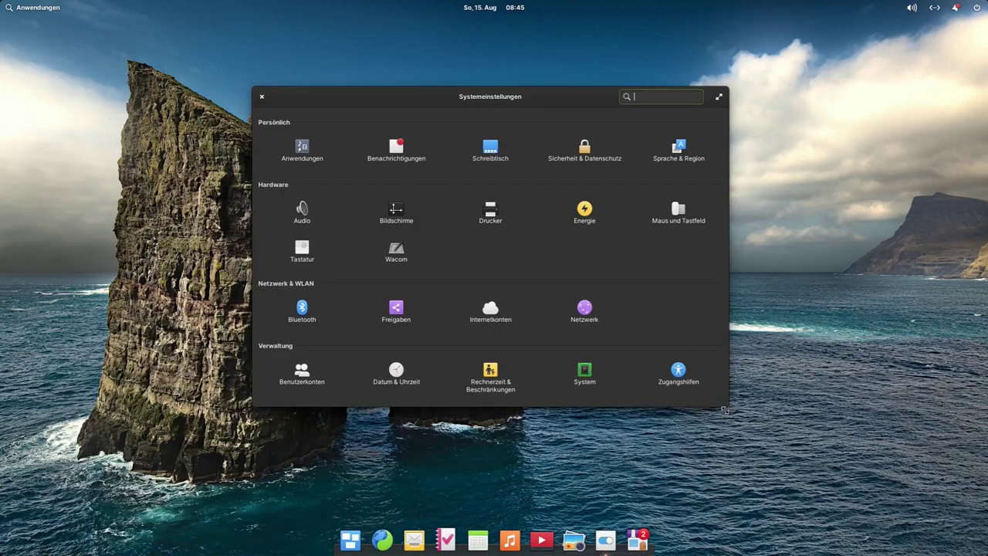
{"action": "left_click_drag", "start_coordinate": [728, 414], "coordinate": [763, 438]}
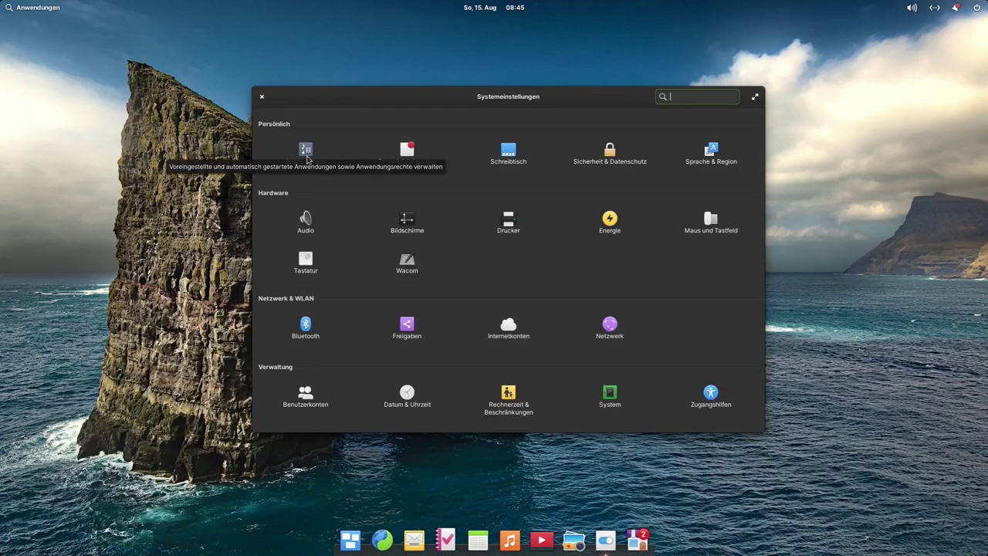
{"action": "left_click", "coordinate": [319, 161]}
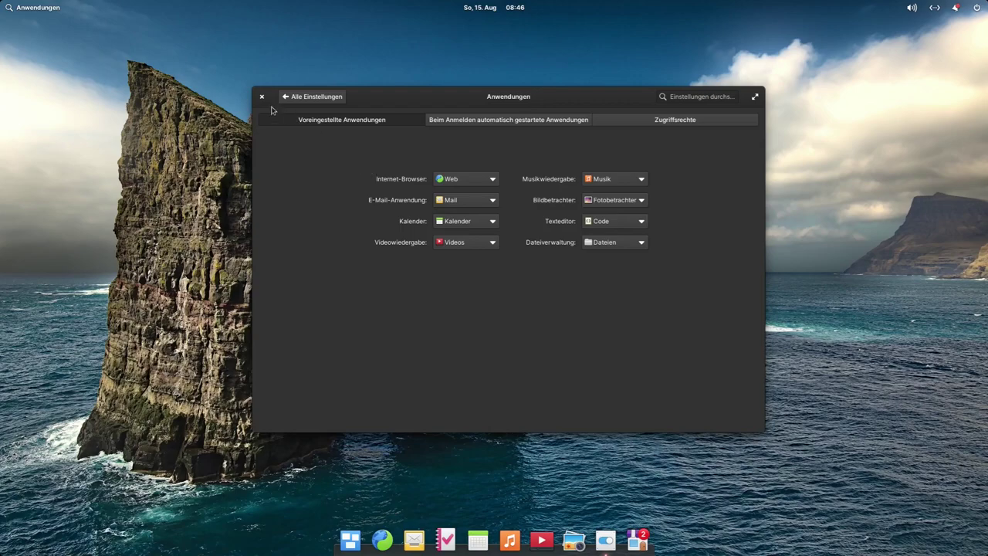
{"action": "left_click", "coordinate": [506, 128]}
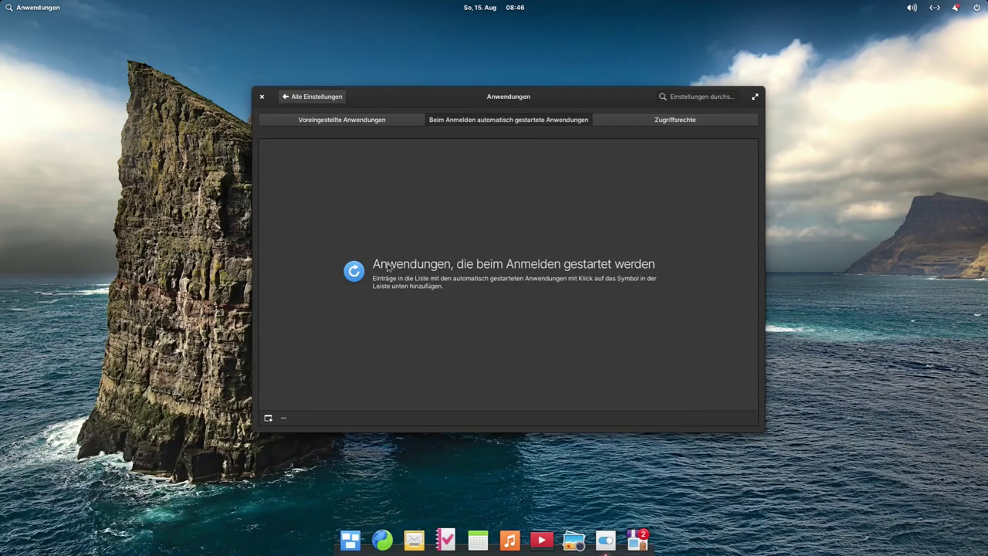
{"action": "left_click", "coordinate": [711, 123]}
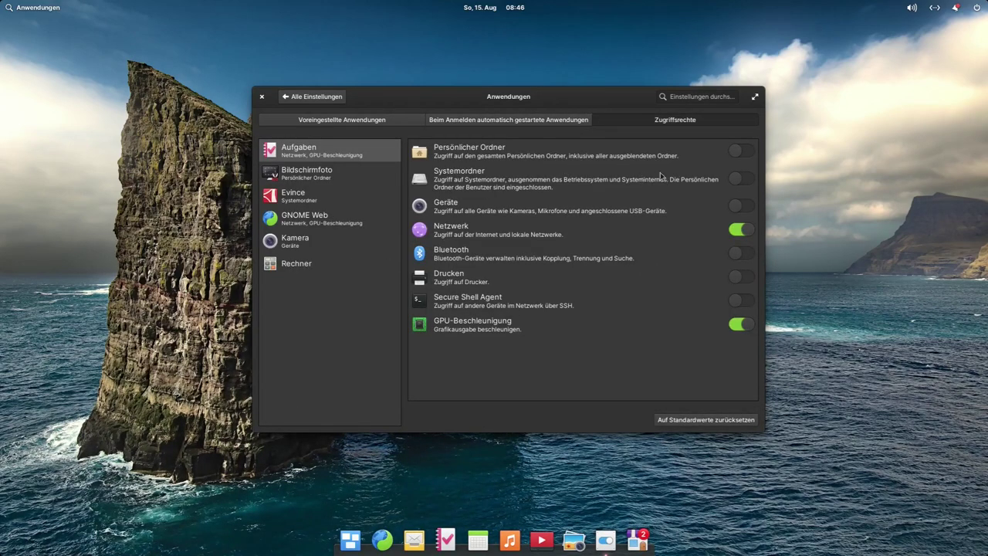
{"action": "left_click", "coordinate": [309, 198]}
{"action": "left_click", "coordinate": [313, 222]}
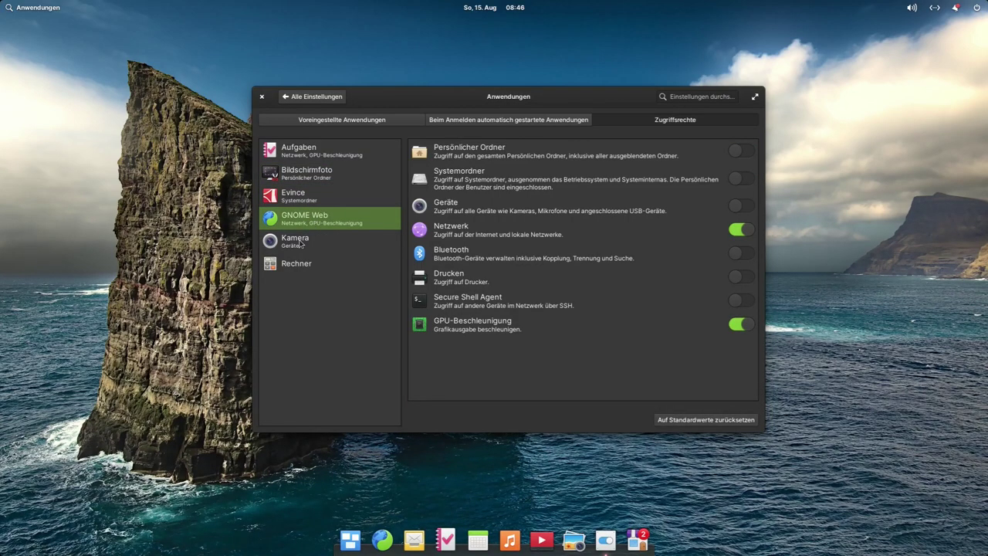
{"action": "left_click", "coordinate": [289, 96]}
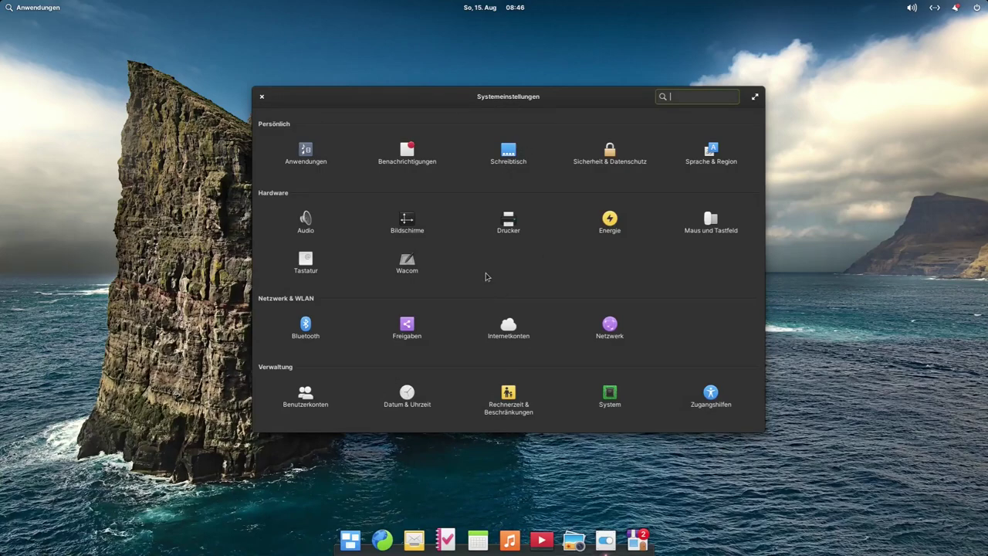
{"action": "left_click", "coordinate": [511, 225]}
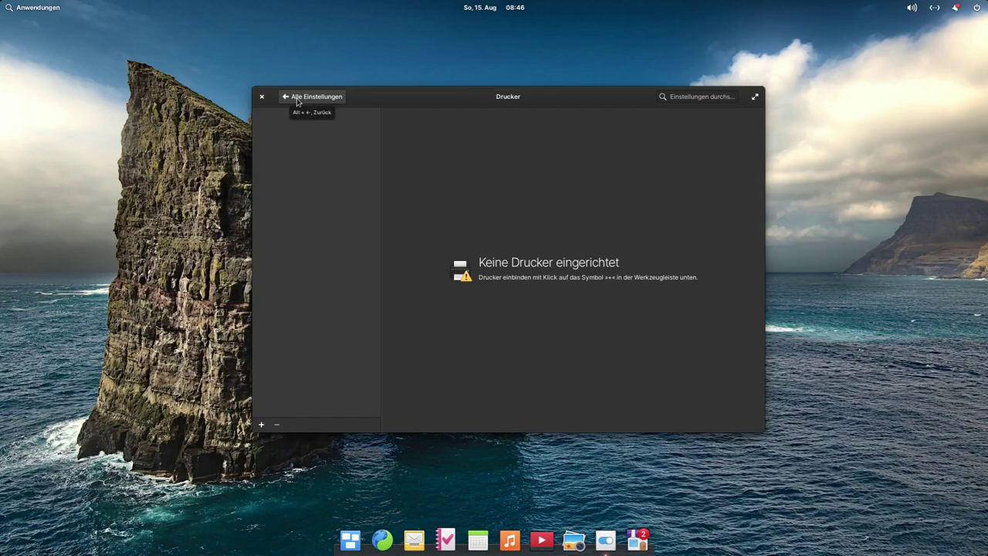
{"action": "left_click", "coordinate": [298, 102]}
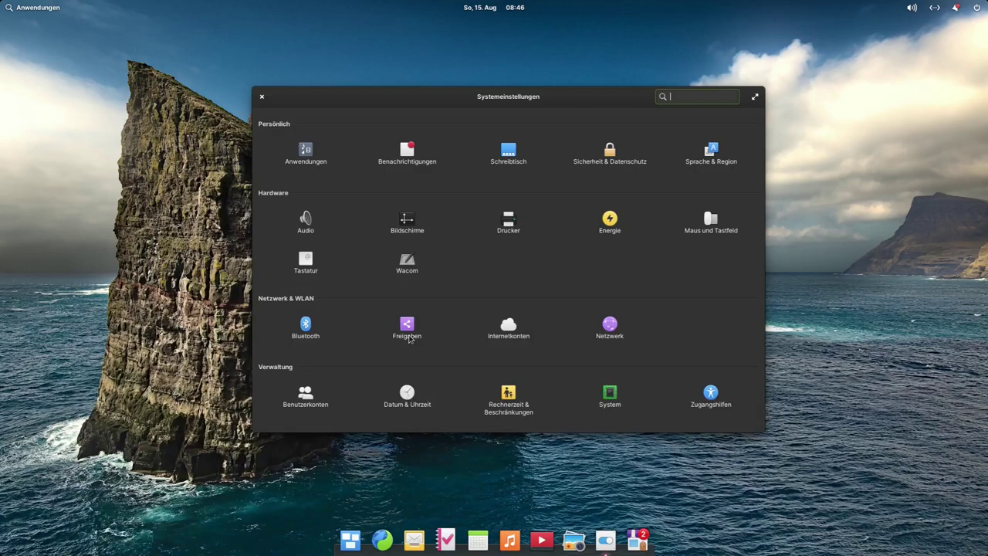
{"action": "left_click", "coordinate": [511, 332]}
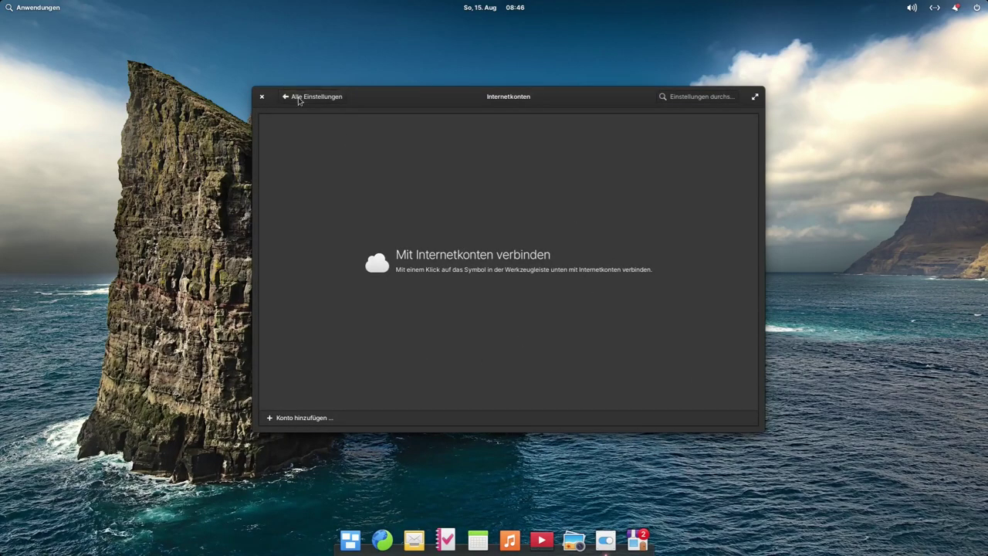
{"action": "left_click", "coordinate": [280, 97]}
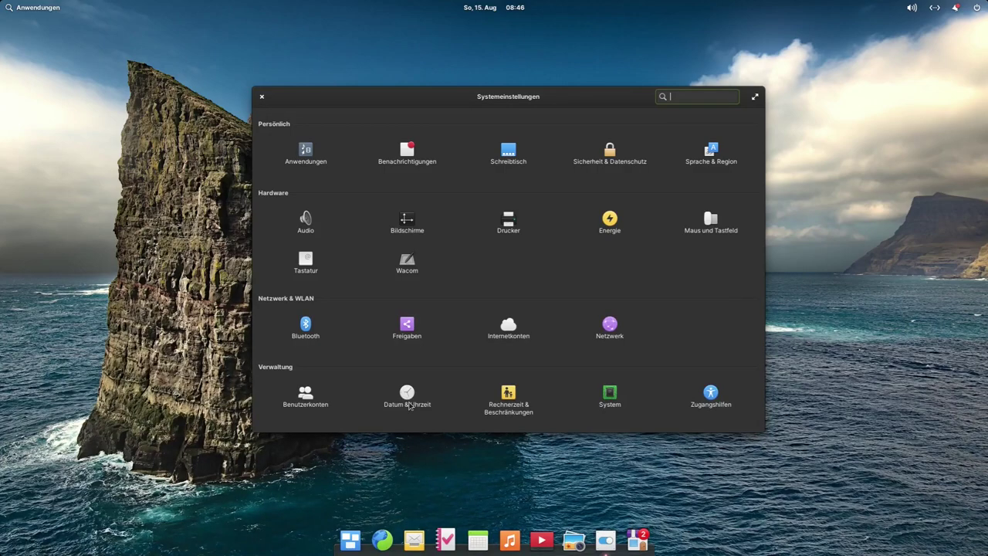
Step: In Datum & Uhrzeit, turn off location-based time zone and choose Europe/Berlin, moving the clock to 10:47
{"action": "left_click", "coordinate": [408, 398]}
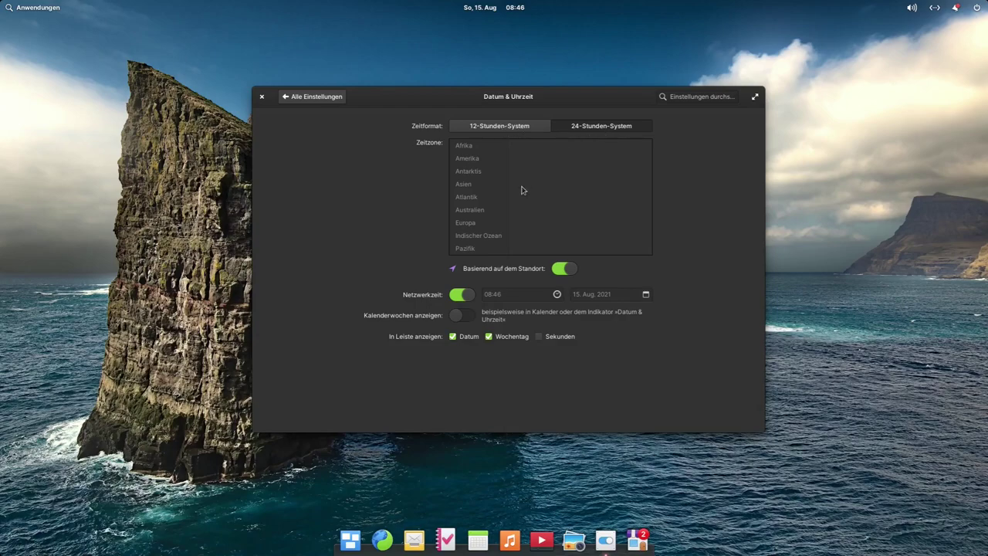
{"action": "left_click", "coordinate": [565, 269]}
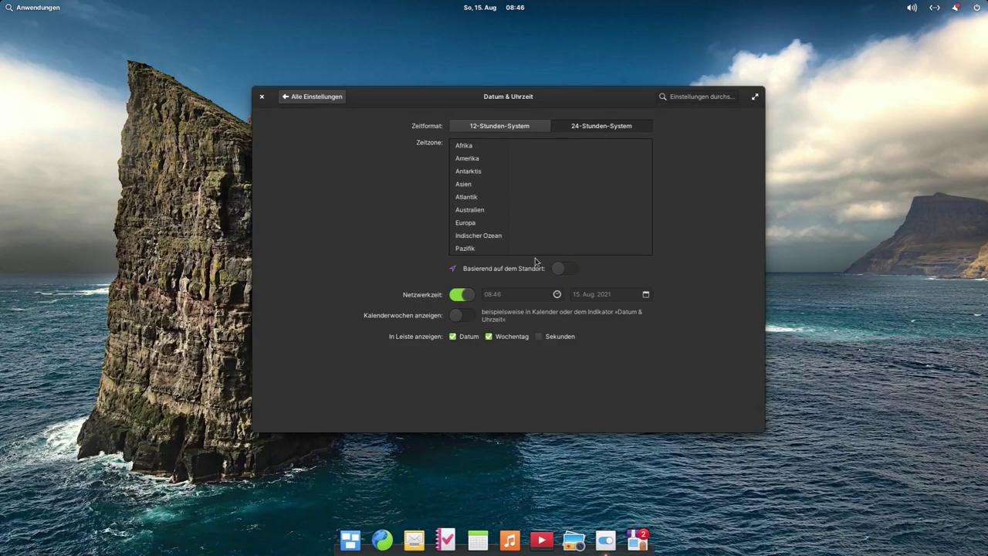
{"action": "left_click", "coordinate": [468, 224]}
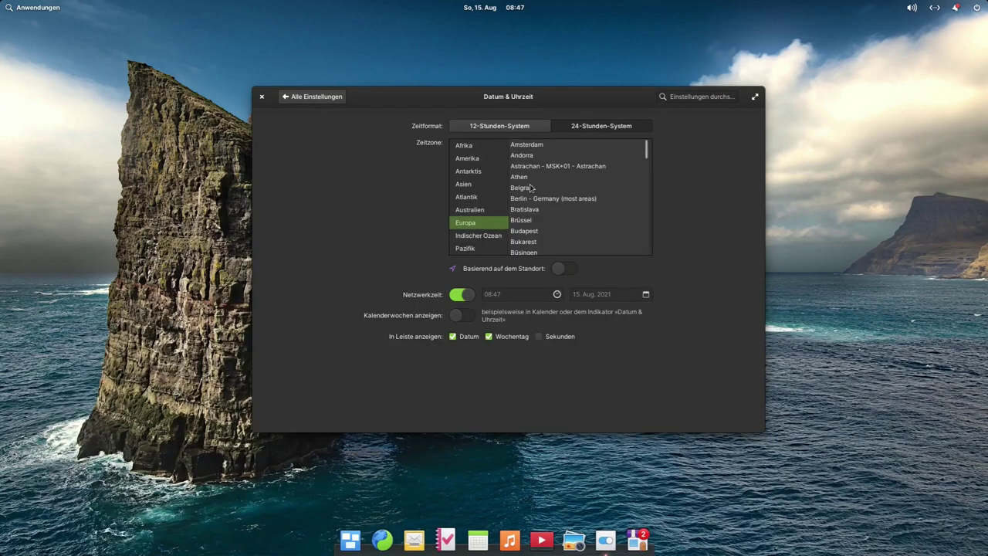
{"action": "left_click", "coordinate": [533, 200]}
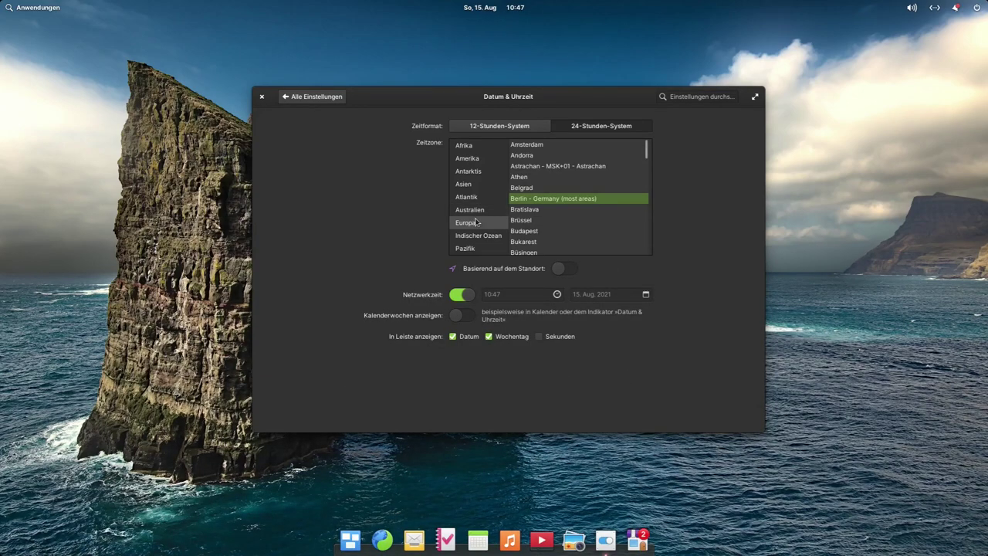
{"action": "left_click", "coordinate": [289, 96]}
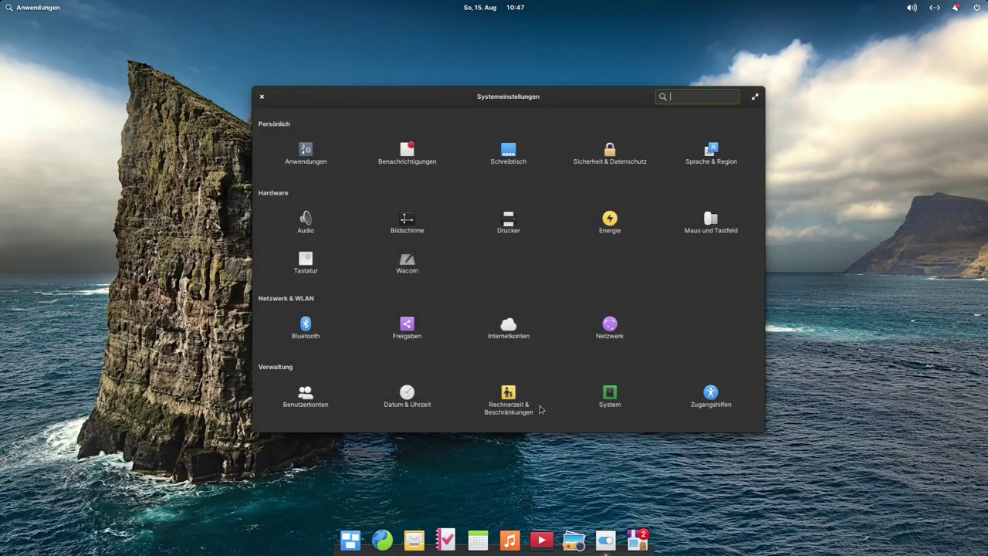
{"action": "left_click", "coordinate": [508, 407]}
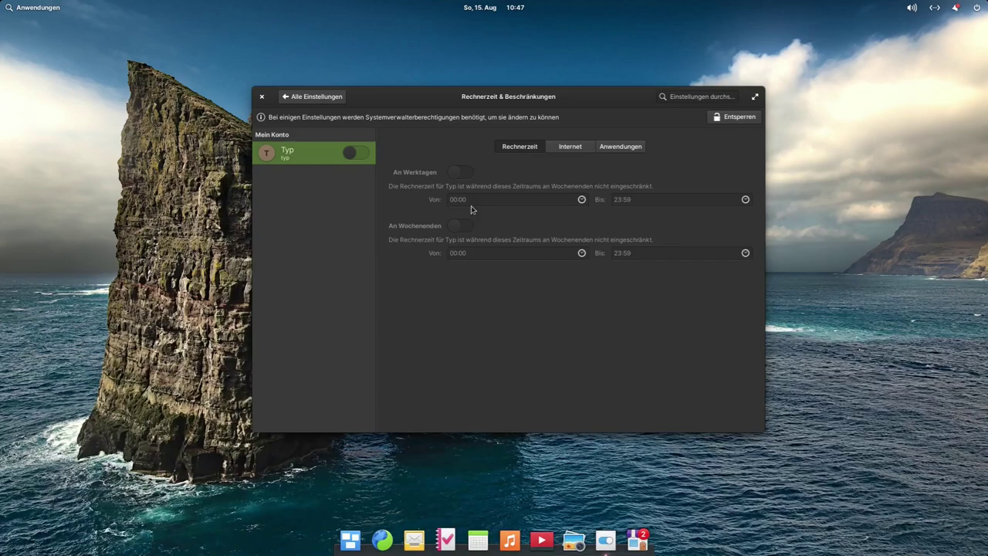
{"action": "left_click", "coordinate": [579, 154]}
{"action": "left_click", "coordinate": [626, 154]}
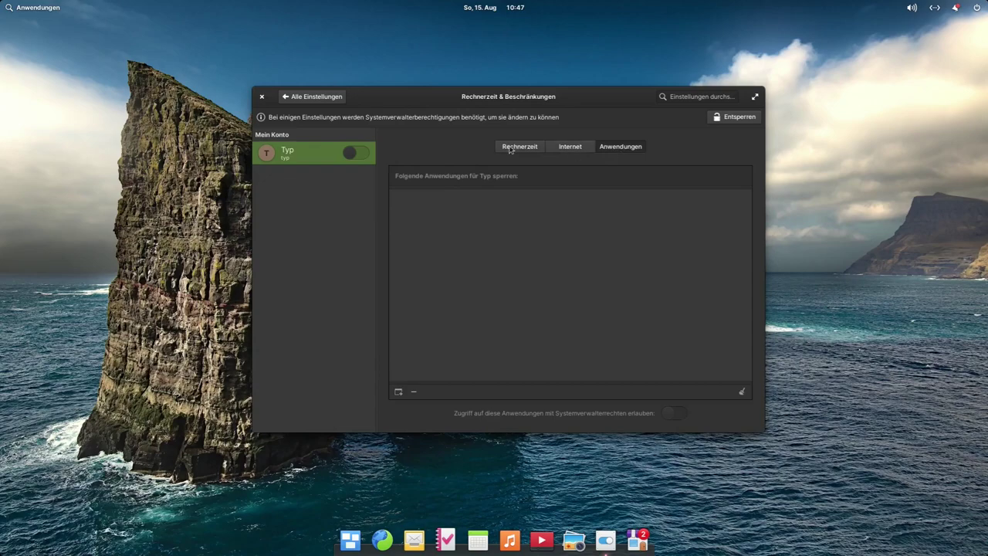
{"action": "left_click", "coordinate": [528, 151]}
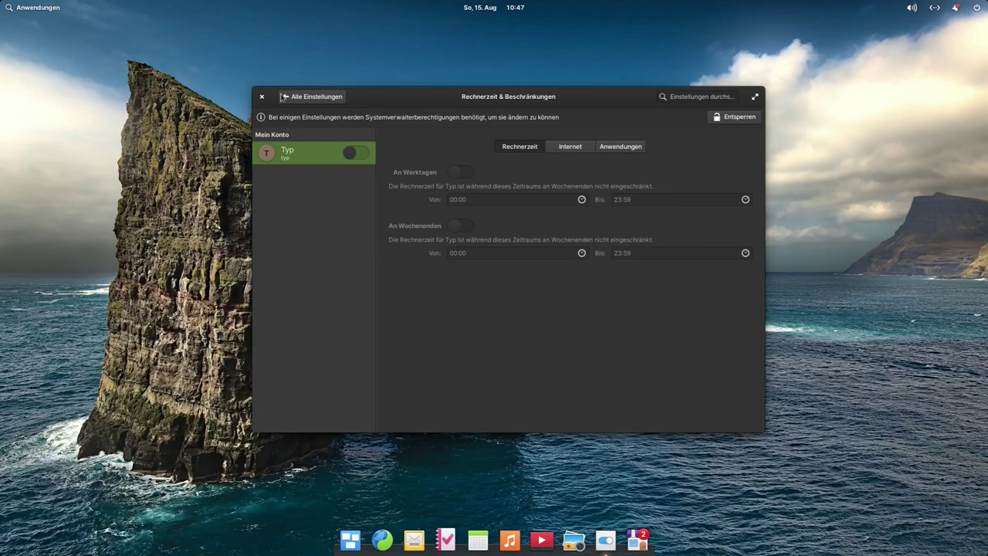
{"action": "left_click", "coordinate": [312, 99]}
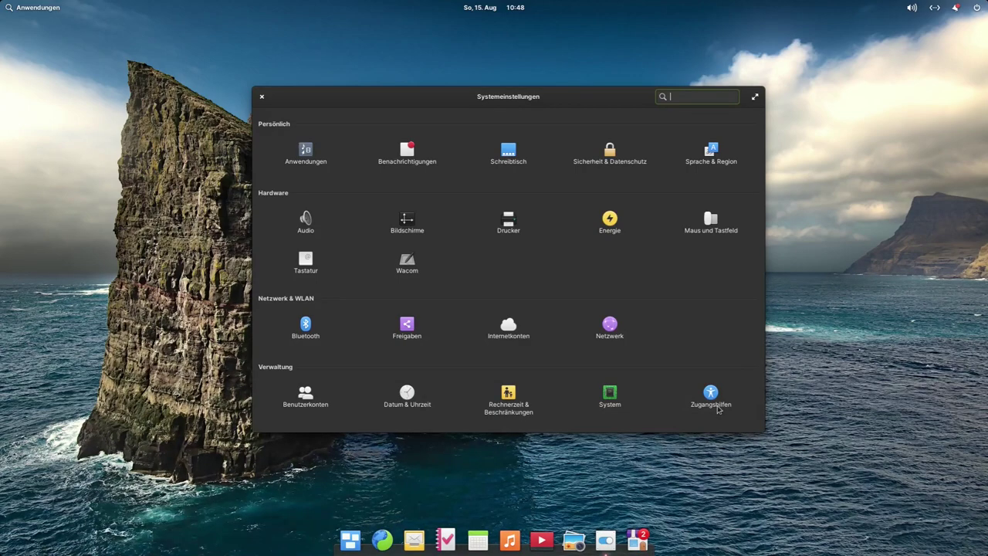
Step: Review the OS page (Ubuntu 20.04.2), Hardware and Firmware tabs, then close System Settings
{"action": "left_click", "coordinate": [611, 395]}
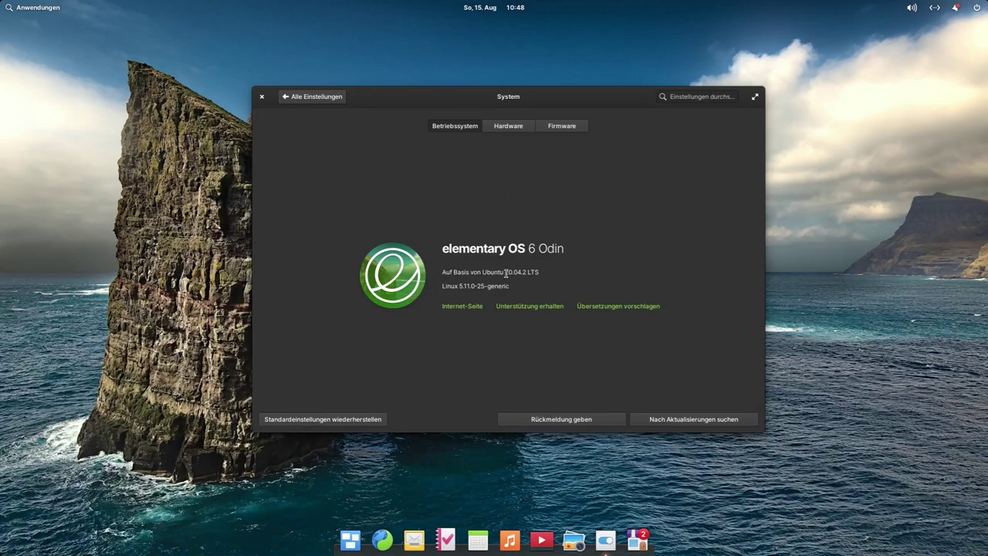
{"action": "left_click_drag", "start_coordinate": [505, 273], "coordinate": [527, 275]}
{"action": "left_click", "coordinate": [508, 129]}
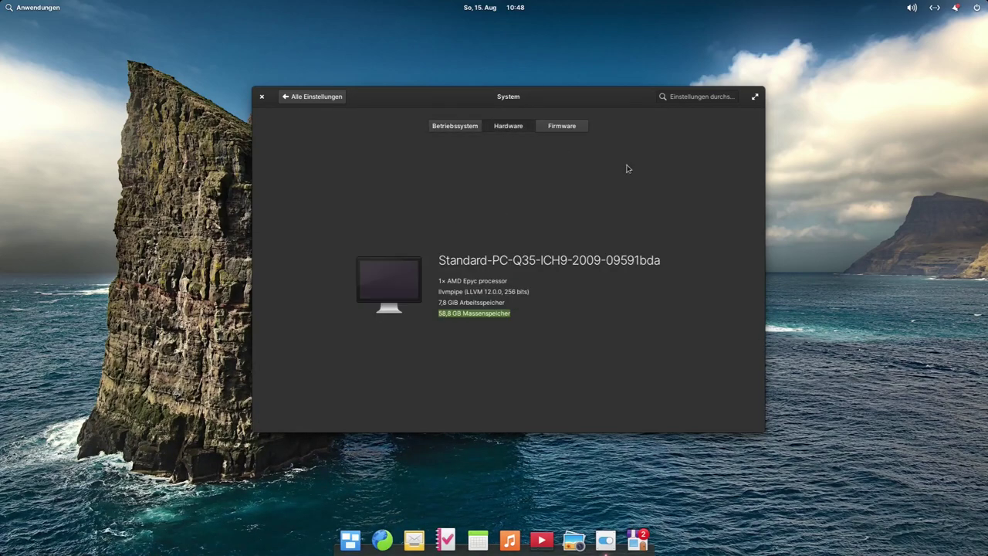
{"action": "left_click", "coordinate": [570, 133]}
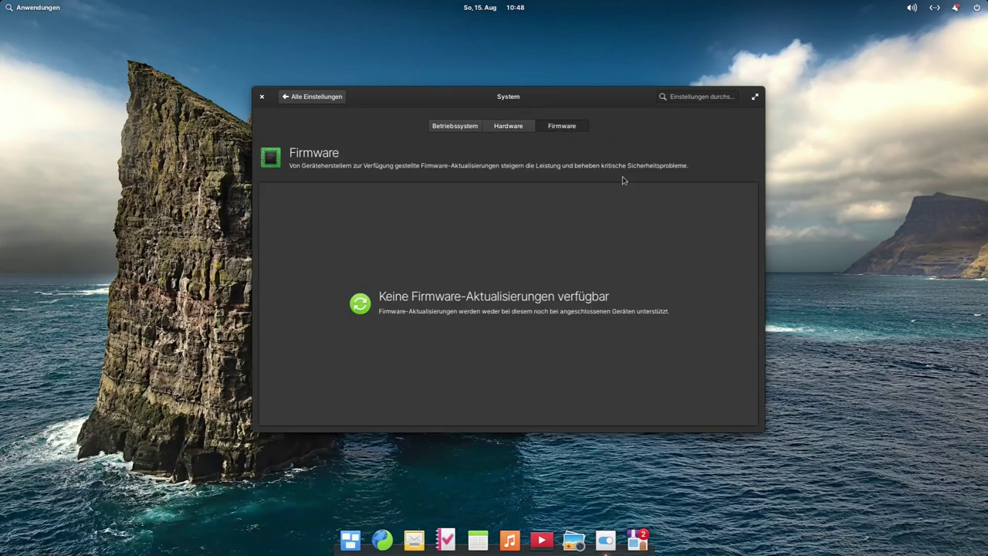
{"action": "left_click", "coordinate": [455, 125]}
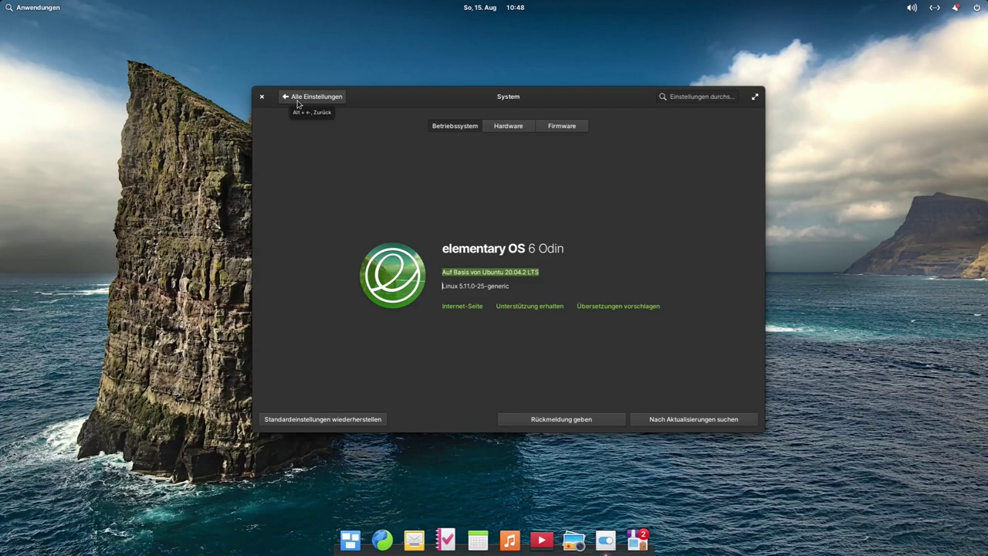
{"action": "left_click", "coordinate": [297, 101]}
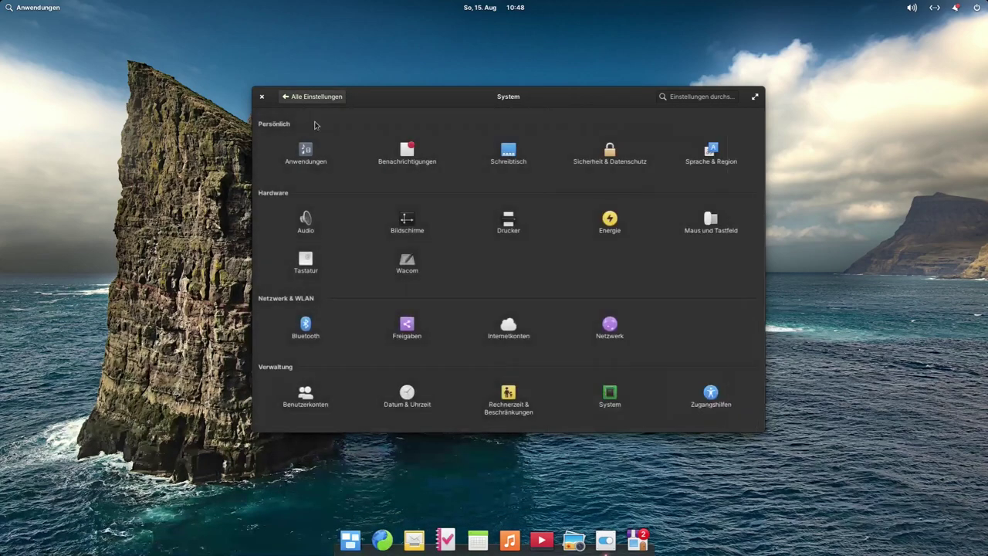
{"action": "left_click", "coordinate": [260, 97]}
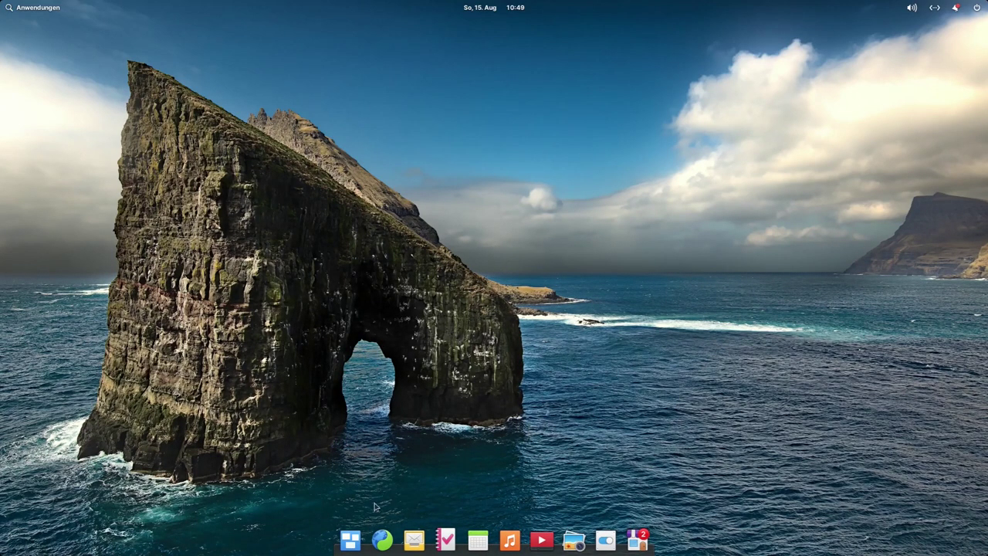
Step: Open and close the workspace overview a few times, then launch the Web browser
{"action": "left_click", "coordinate": [350, 543]}
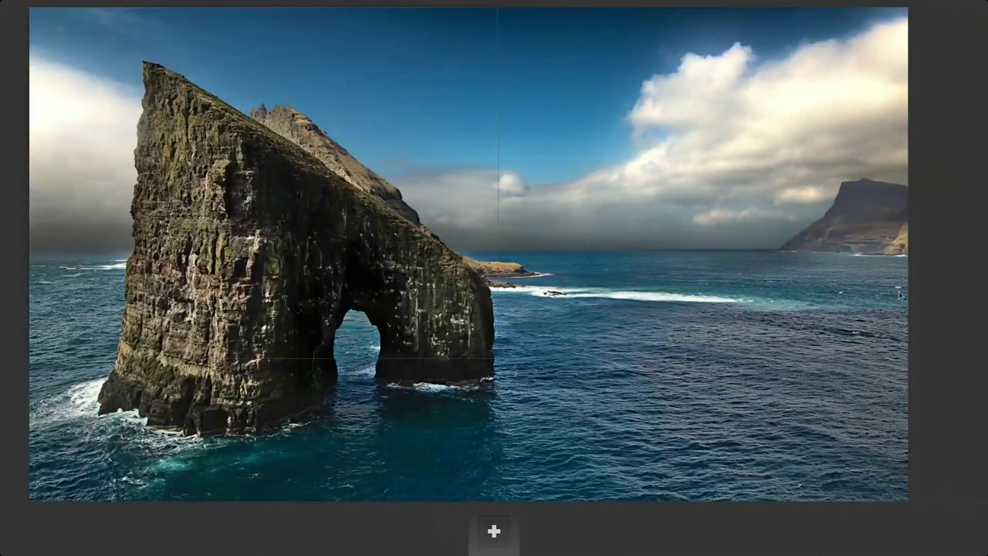
{"action": "left_click", "coordinate": [74, 285]}
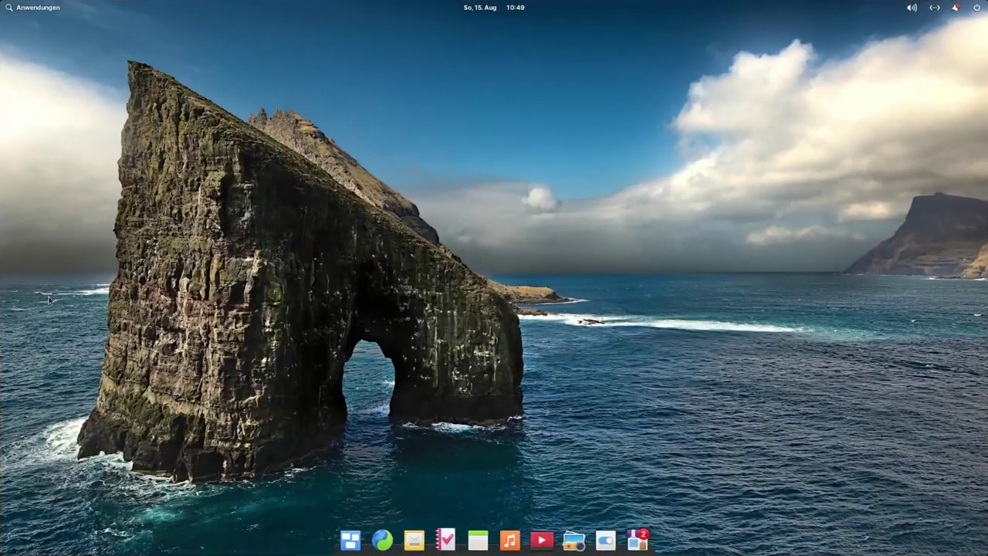
{"action": "left_click", "coordinate": [357, 539]}
{"action": "left_click", "coordinate": [55, 315]}
{"action": "left_click", "coordinate": [349, 540]}
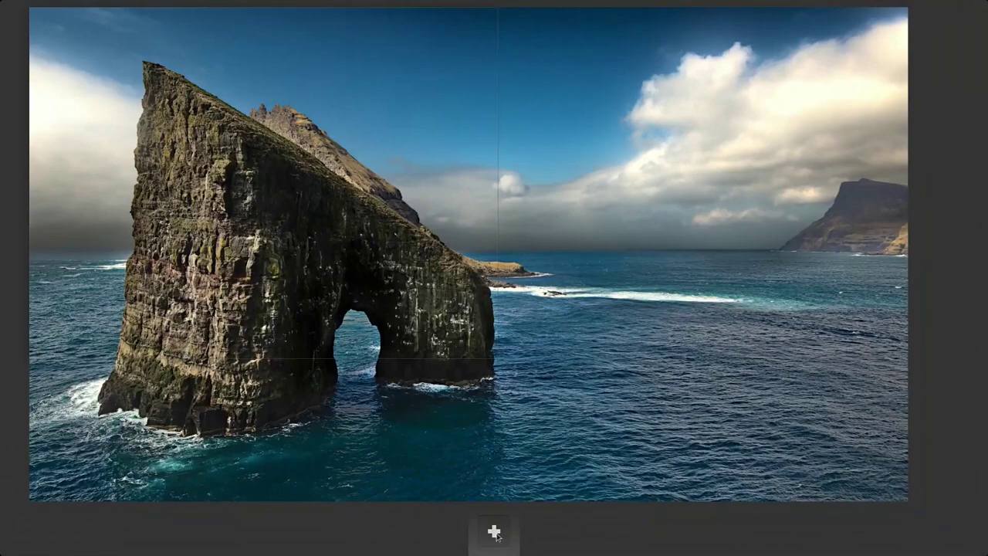
{"action": "left_click", "coordinate": [497, 532]}
{"action": "left_click", "coordinate": [381, 540]}
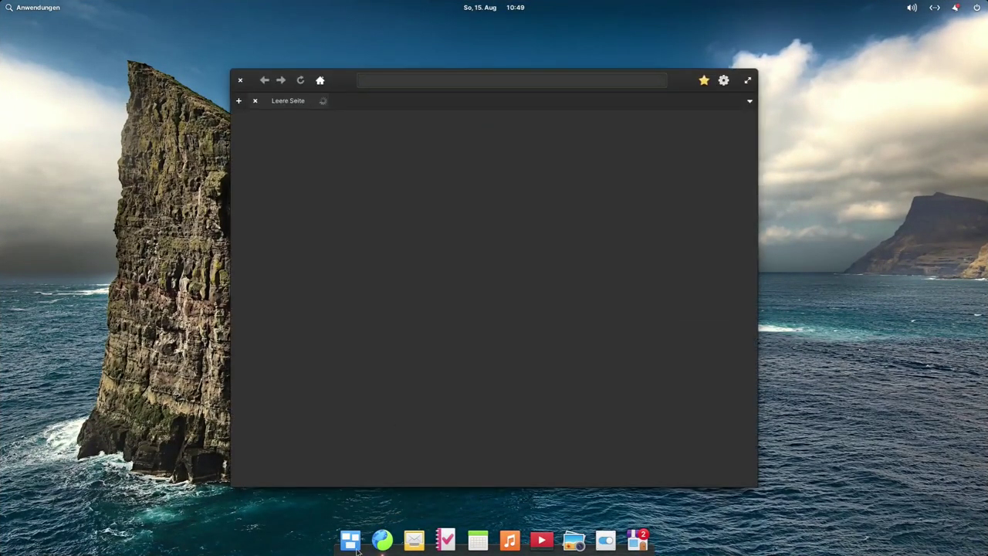
Step: Add a new workspace with Calendar on it, keeping Web on another workspace
{"action": "left_click", "coordinate": [351, 542]}
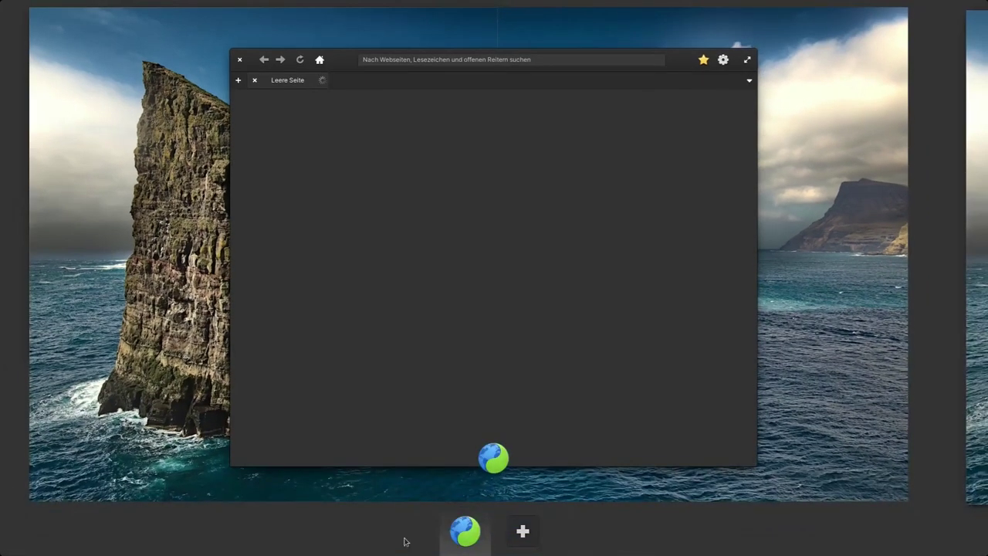
{"action": "left_click", "coordinate": [517, 535]}
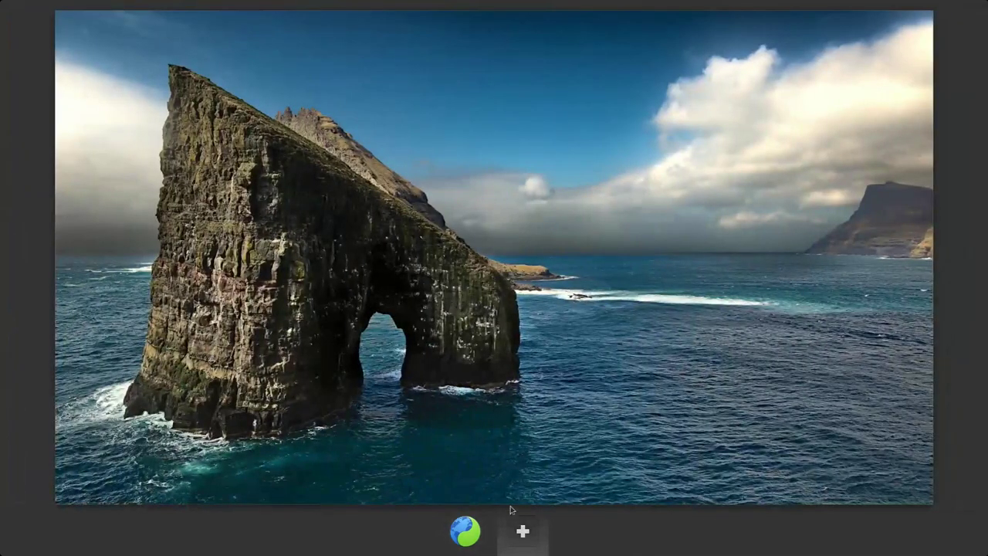
{"action": "left_click", "coordinate": [479, 437]}
{"action": "left_click", "coordinate": [478, 544]}
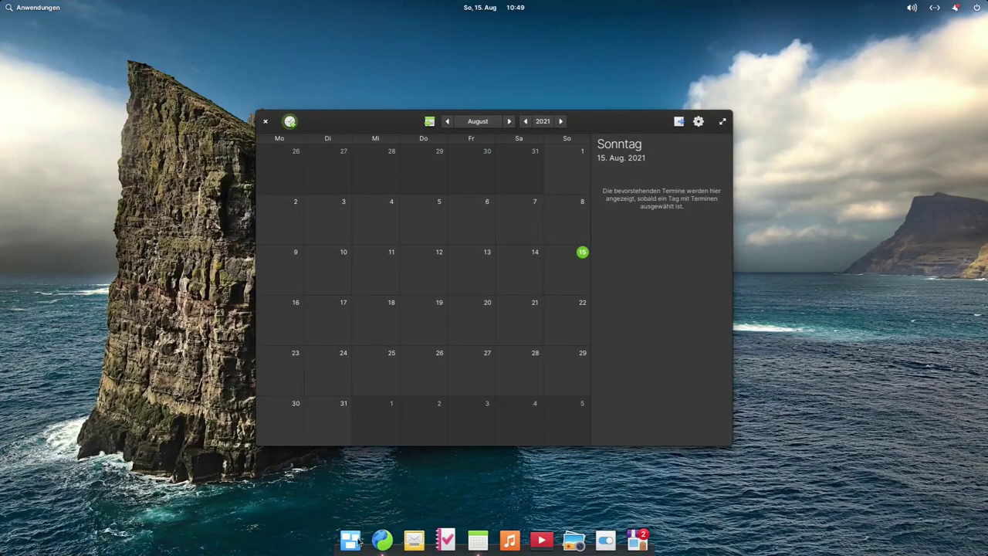
{"action": "left_click", "coordinate": [351, 542]}
{"action": "left_click", "coordinate": [437, 524]}
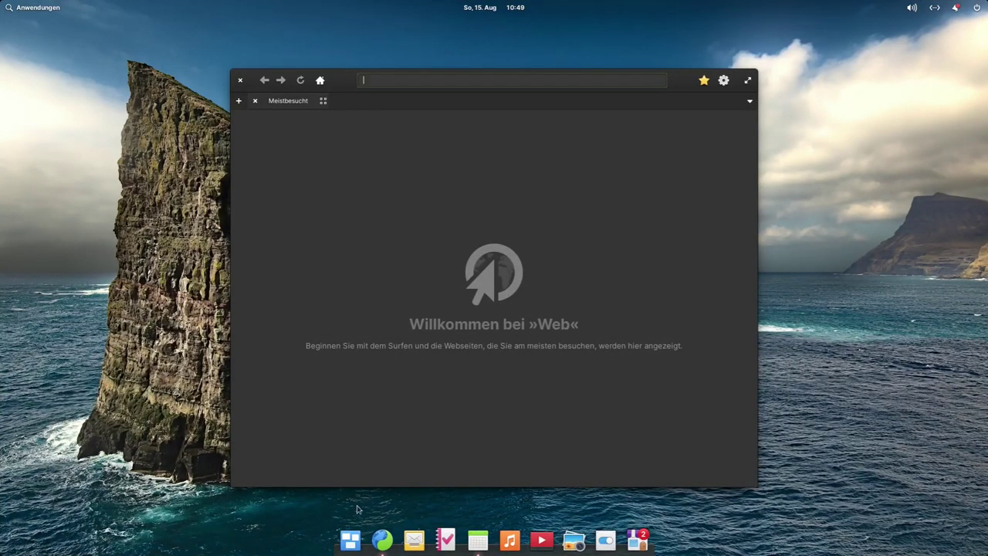
Step: Close Calendar on its workspace and switch back to the Web browser's workspace
{"action": "left_click", "coordinate": [352, 541]}
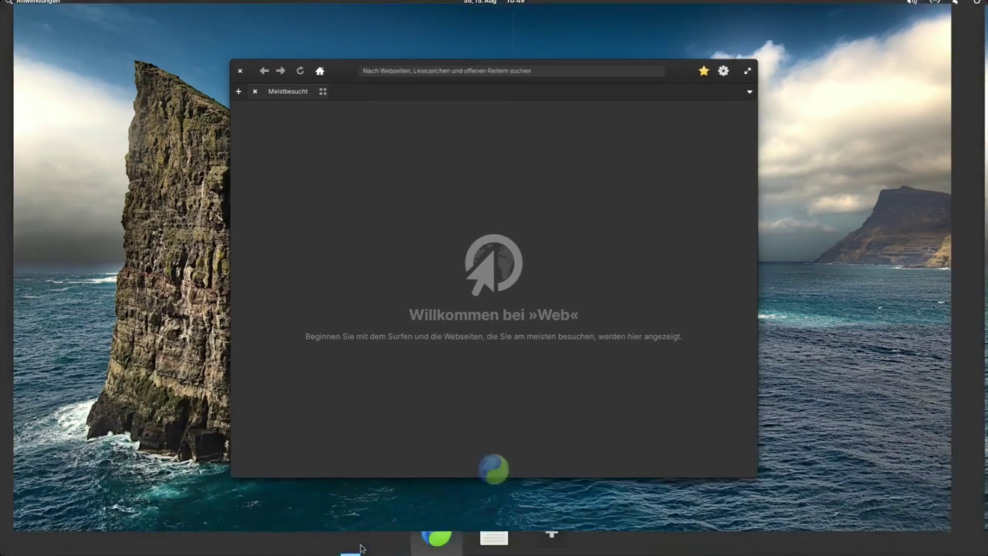
{"action": "left_click", "coordinate": [501, 542]}
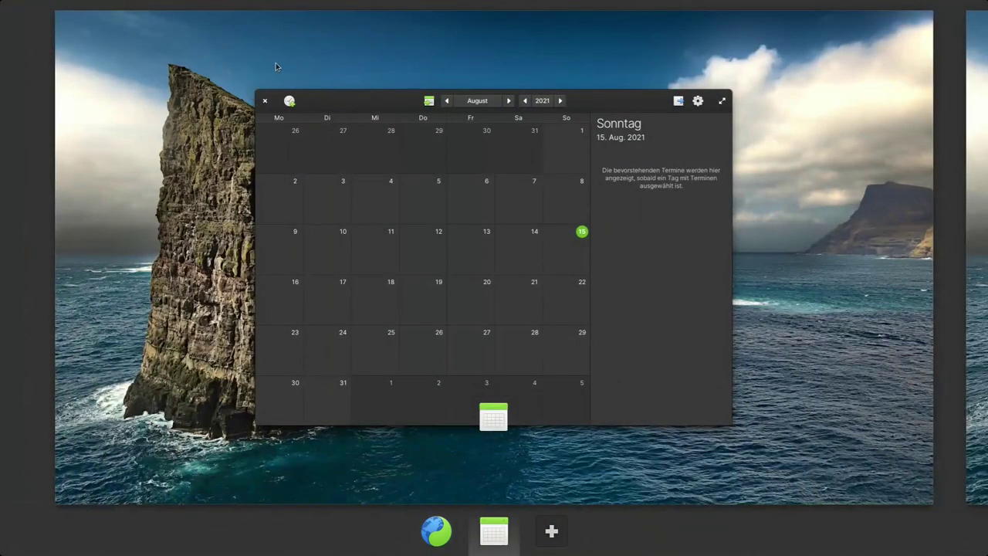
{"action": "left_click", "coordinate": [254, 92]}
{"action": "left_click", "coordinate": [486, 368]}
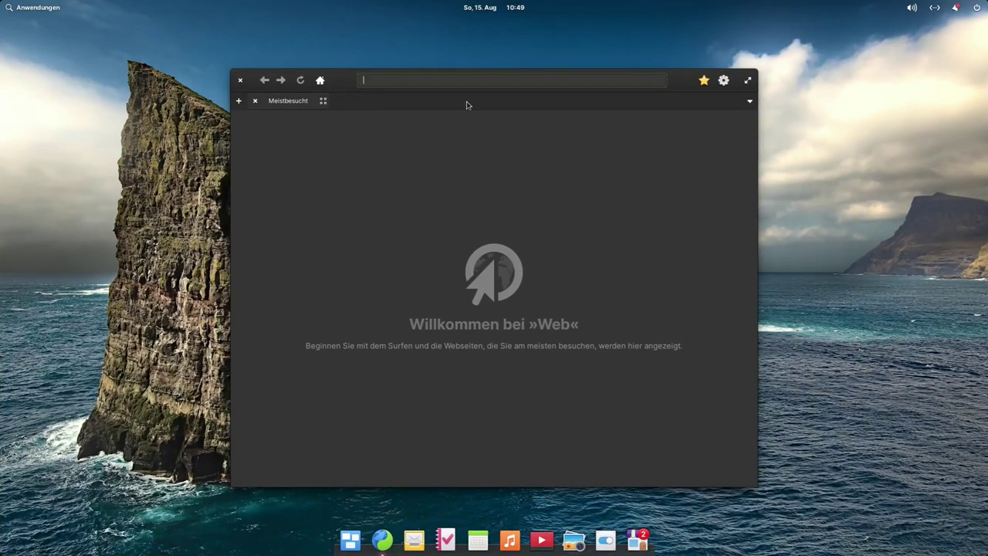
{"action": "left_click", "coordinate": [723, 81]}
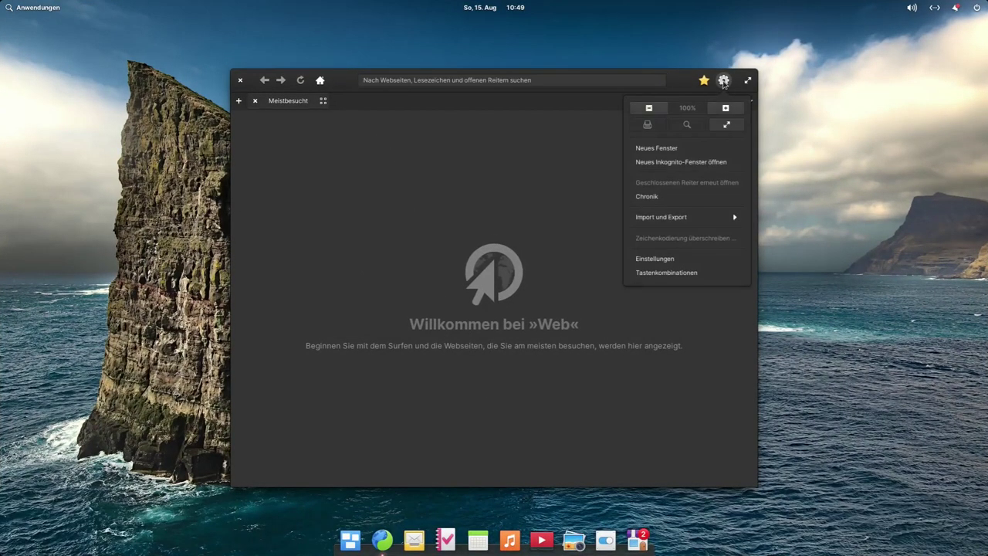
{"action": "left_click", "coordinate": [700, 259]}
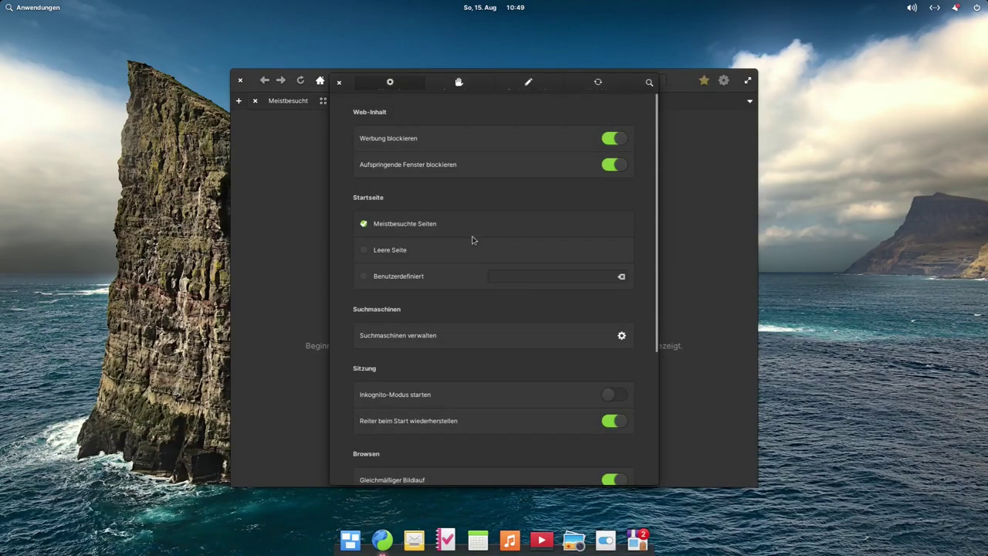
{"action": "scroll", "coordinate": [468, 208], "scroll_direction": "down", "scroll_amount": 5}
{"action": "left_click", "coordinate": [598, 82]}
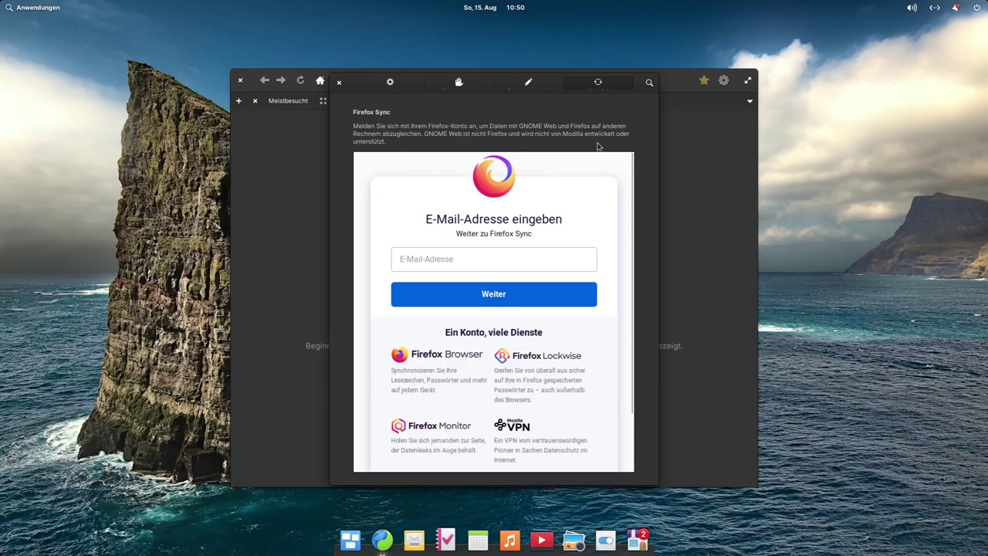
{"action": "scroll", "coordinate": [494, 309], "scroll_direction": "down", "scroll_amount": 2}
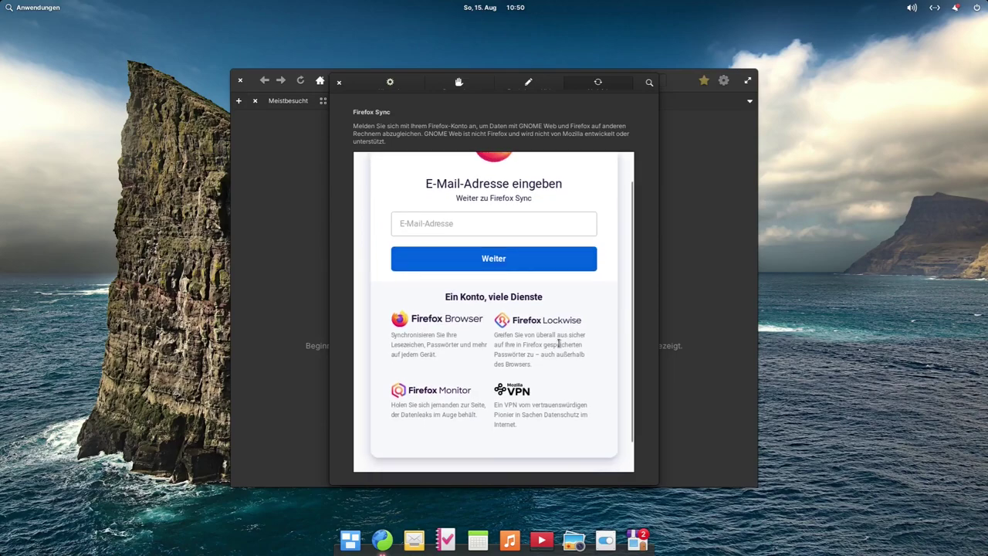
{"action": "scroll", "coordinate": [511, 437], "scroll_direction": "up", "scroll_amount": 2}
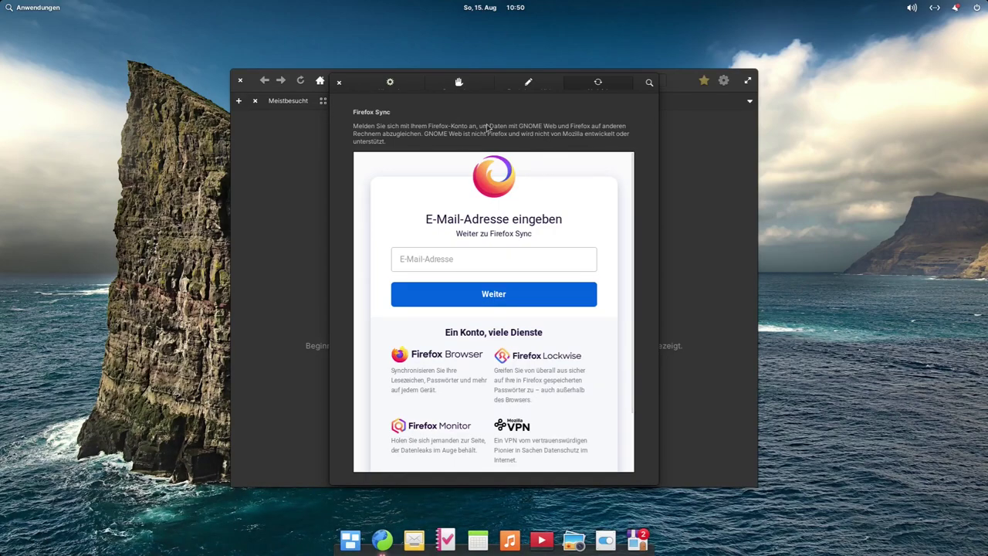
{"action": "left_click", "coordinate": [533, 88]}
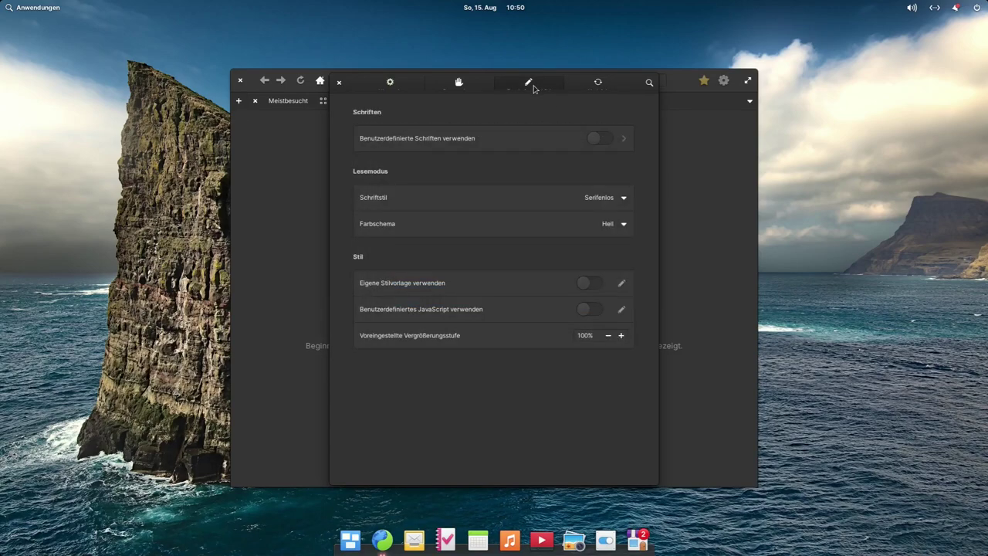
{"action": "left_click", "coordinate": [474, 89]}
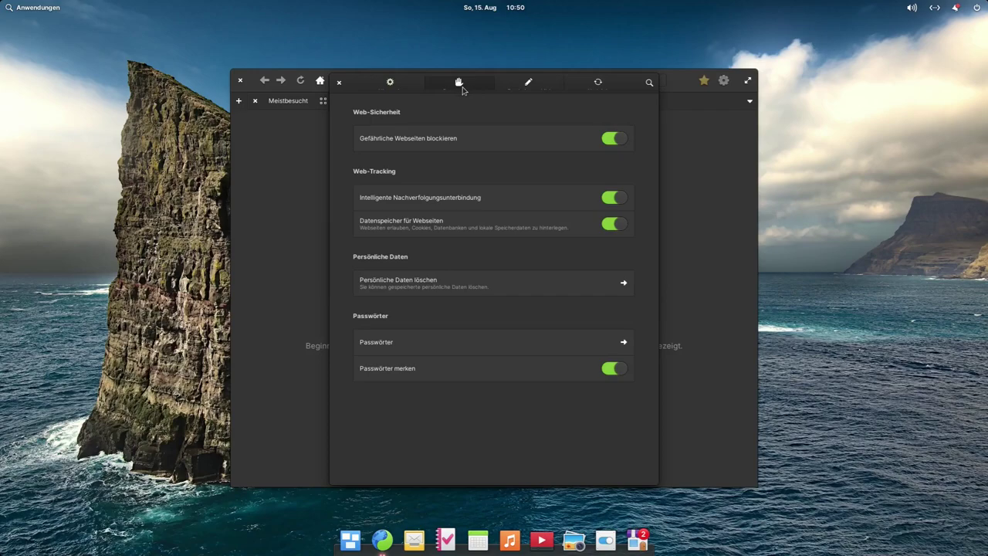
{"action": "left_click", "coordinate": [390, 82]}
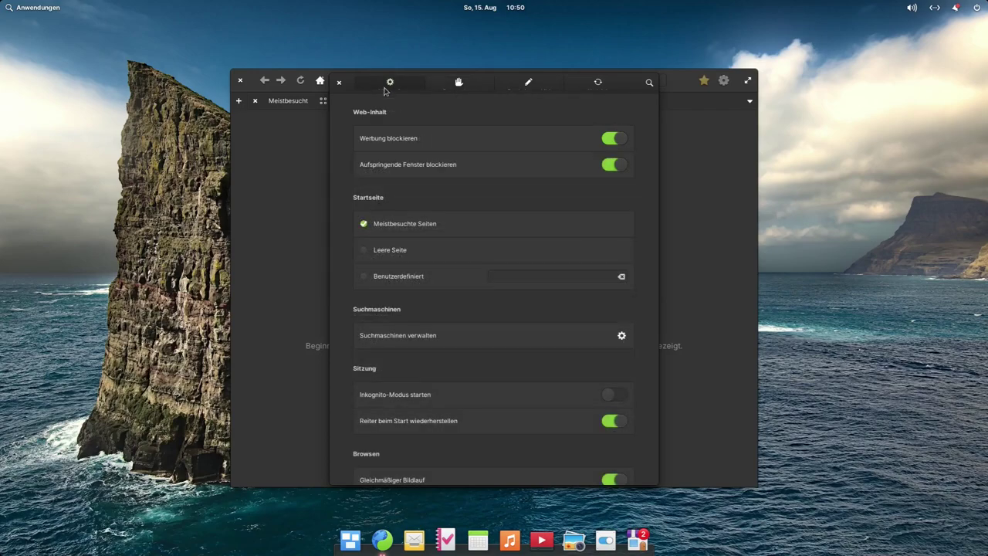
{"action": "scroll", "coordinate": [473, 284], "scroll_direction": "down", "scroll_amount": 5}
{"action": "scroll", "coordinate": [469, 283], "scroll_direction": "up", "scroll_amount": 5}
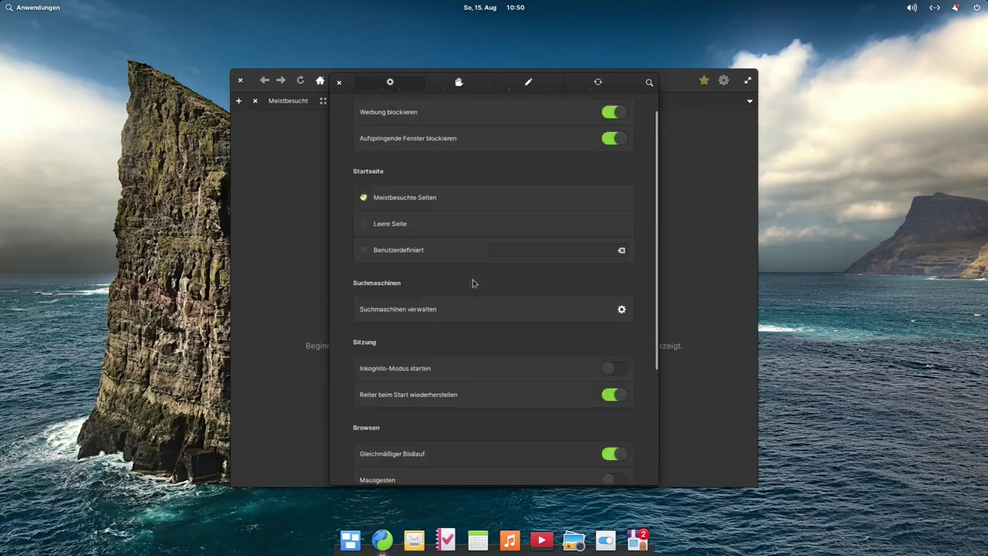
{"action": "left_click", "coordinate": [338, 82]}
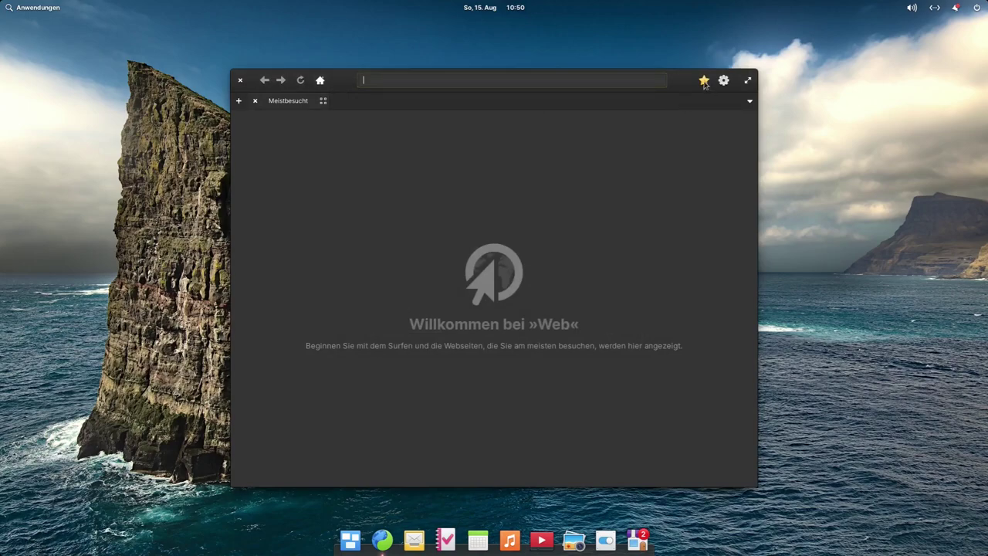
Step: Check the open tabs and the empty bookmarks list, then close the Web browser
{"action": "left_click", "coordinate": [751, 103]}
{"action": "left_click", "coordinate": [750, 101]}
{"action": "left_click", "coordinate": [703, 81]}
{"action": "left_click", "coordinate": [703, 81]}
{"action": "left_click", "coordinate": [241, 81]}
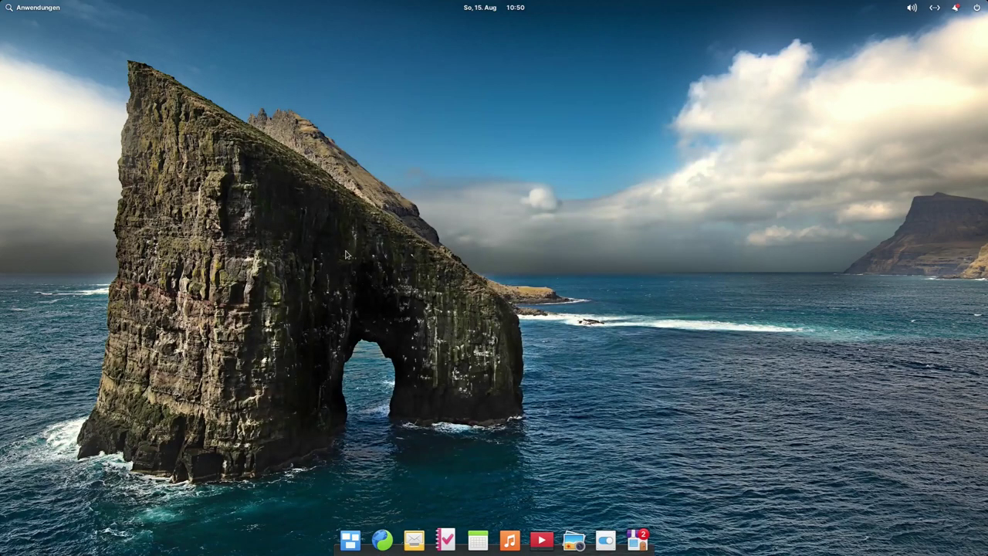
Step: Open and close Mail, then open Tasks beside Calendar, separate the windows and close Tasks
{"action": "left_click", "coordinate": [414, 541]}
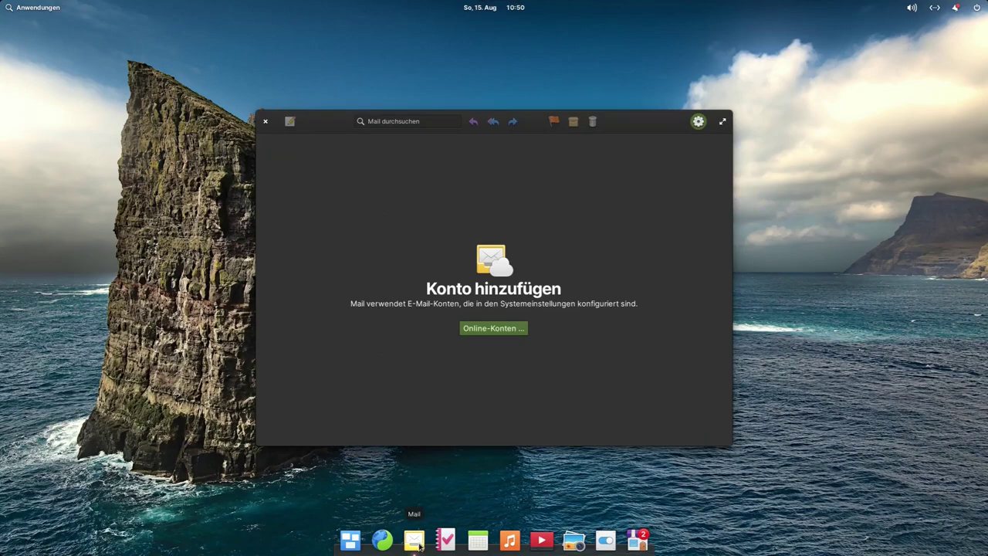
{"action": "left_click", "coordinate": [266, 125]}
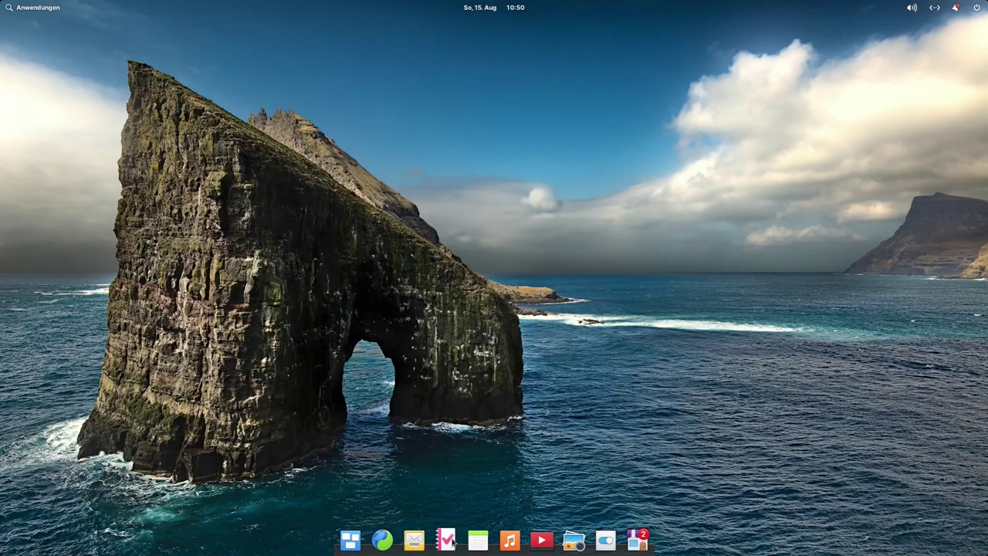
{"action": "left_click", "coordinate": [448, 539]}
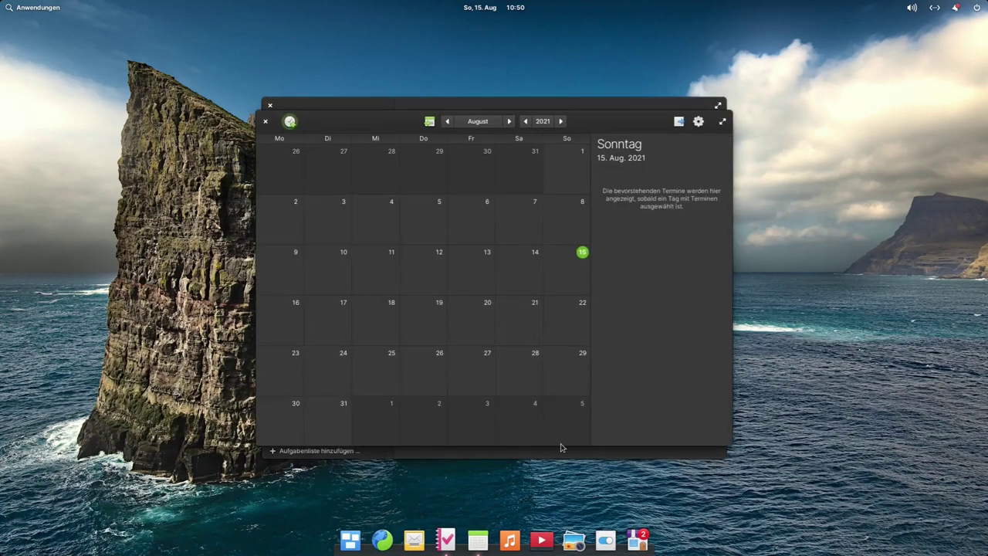
{"action": "left_click_drag", "start_coordinate": [603, 126], "coordinate": [741, 161]}
{"action": "left_click_drag", "start_coordinate": [549, 113], "coordinate": [370, 82]}
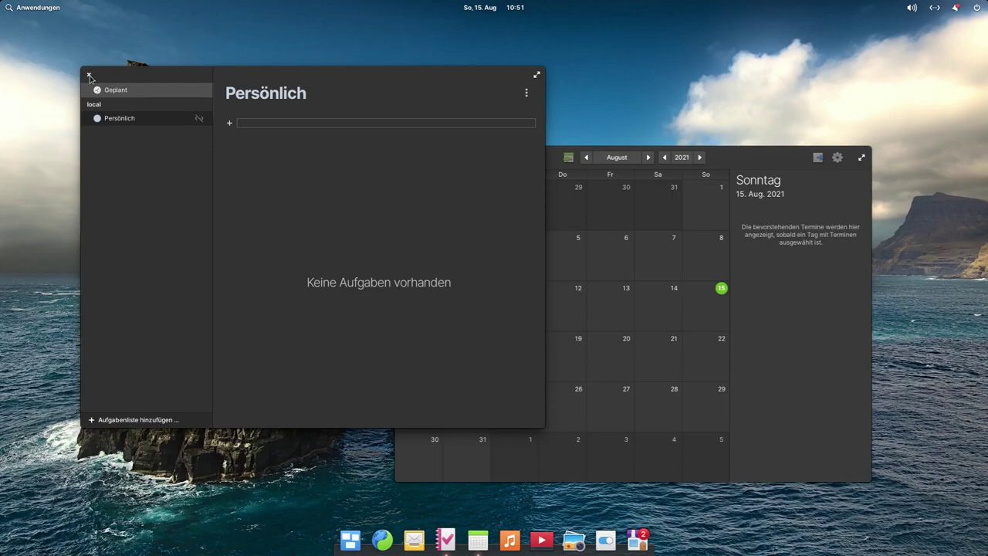
{"action": "left_click", "coordinate": [89, 75]}
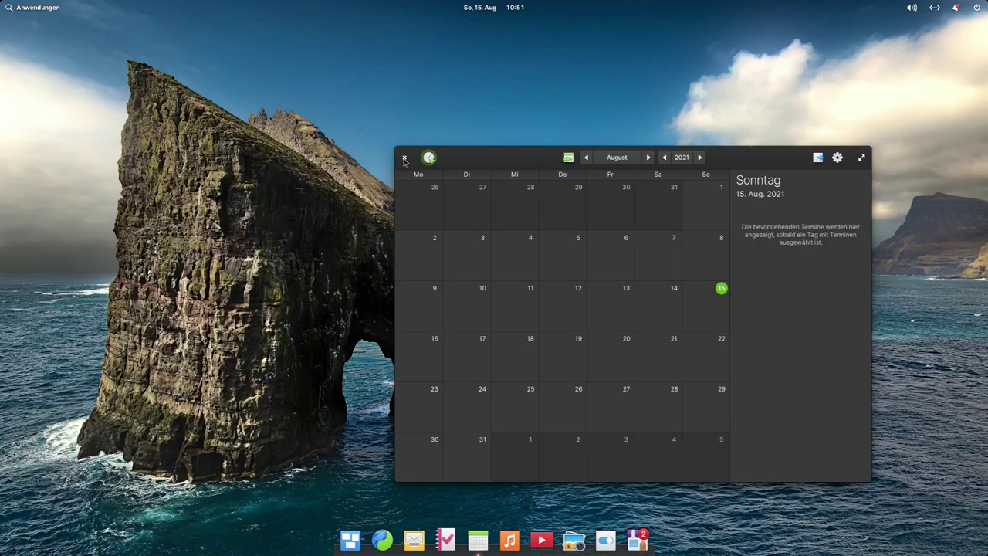
{"action": "left_click", "coordinate": [404, 158]}
Step: Launch Music, open and close its library preferences, then close Music
{"action": "left_click", "coordinate": [509, 542]}
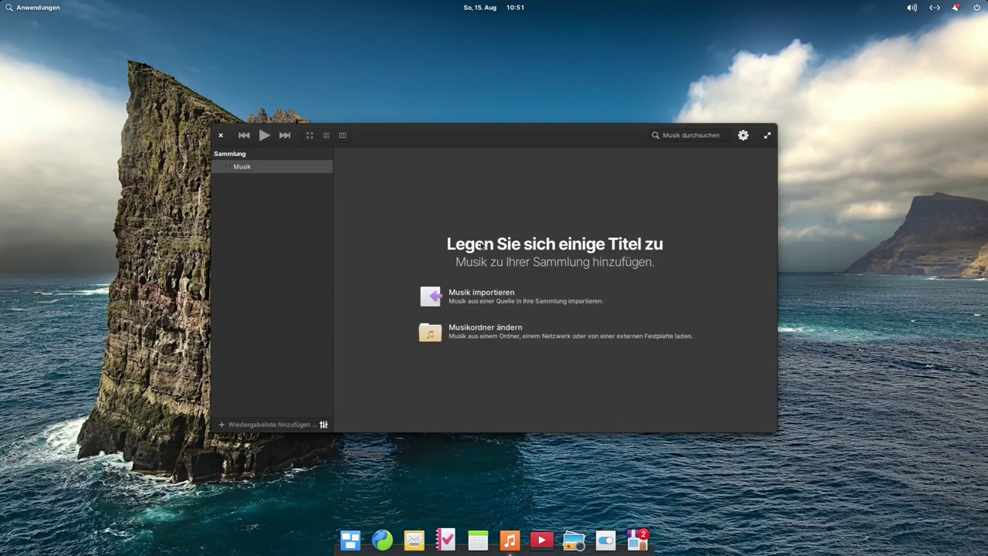
{"action": "left_click", "coordinate": [744, 135]}
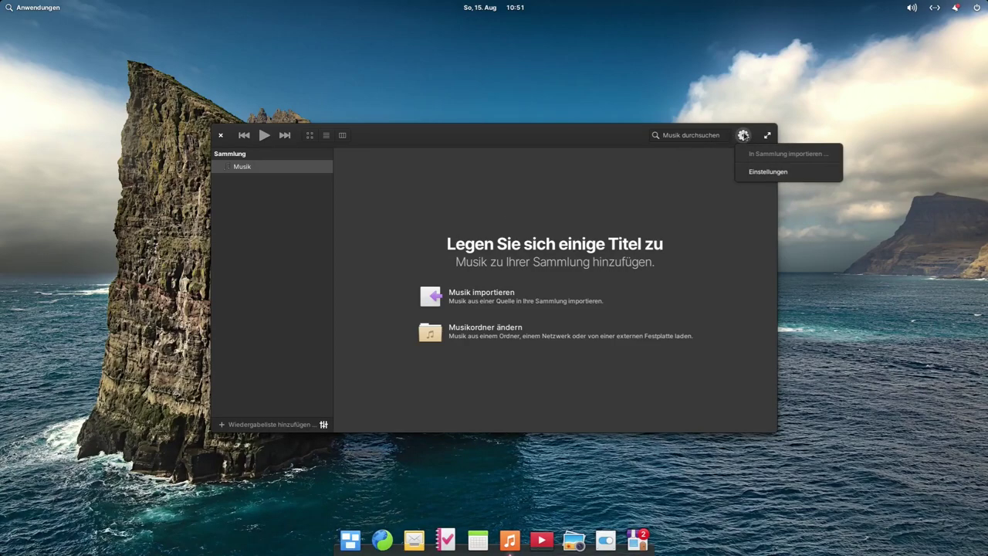
{"action": "left_click", "coordinate": [769, 171]}
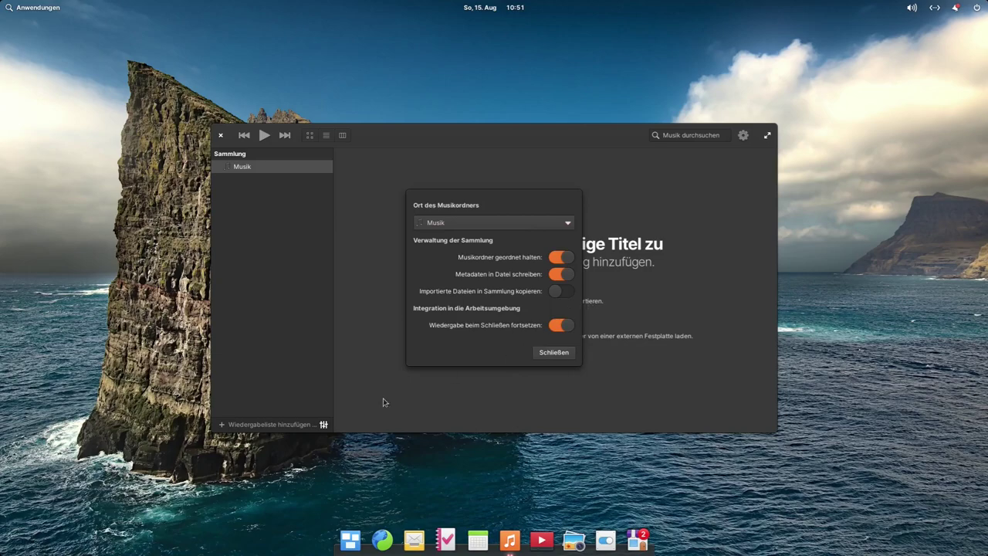
{"action": "left_click", "coordinate": [557, 353]}
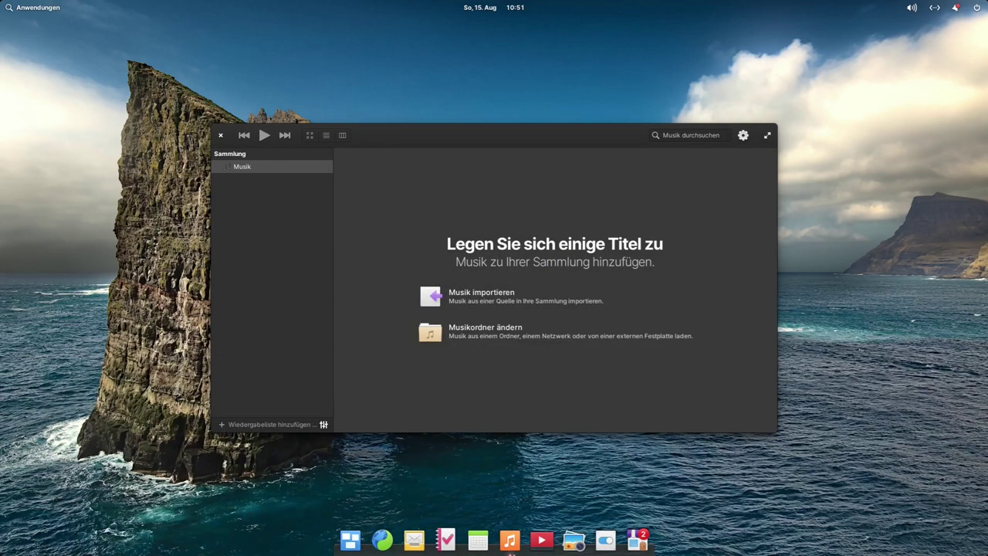
{"action": "left_click", "coordinate": [220, 136]}
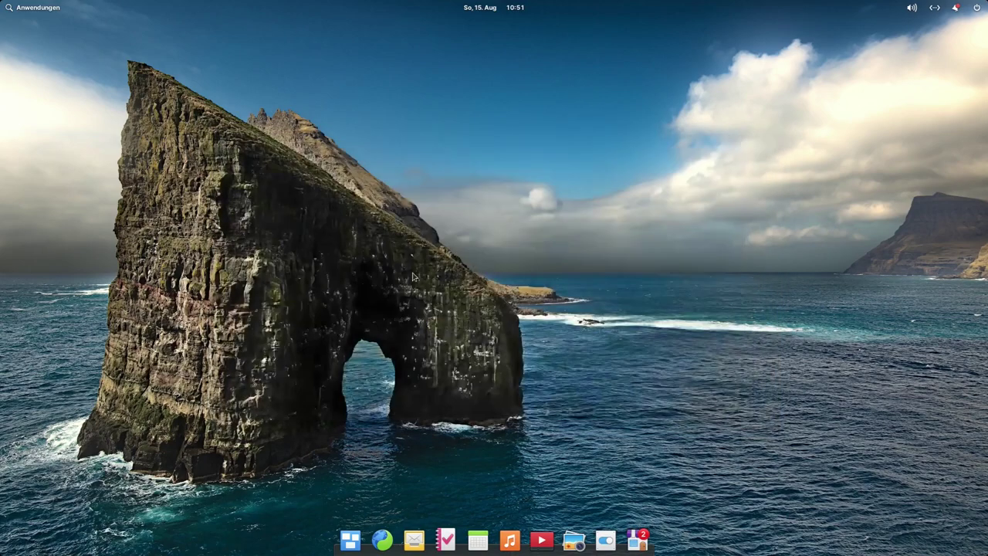
Step: Open and close Videos, Photos and System Settings in turn from the dock
{"action": "left_click", "coordinate": [542, 539]}
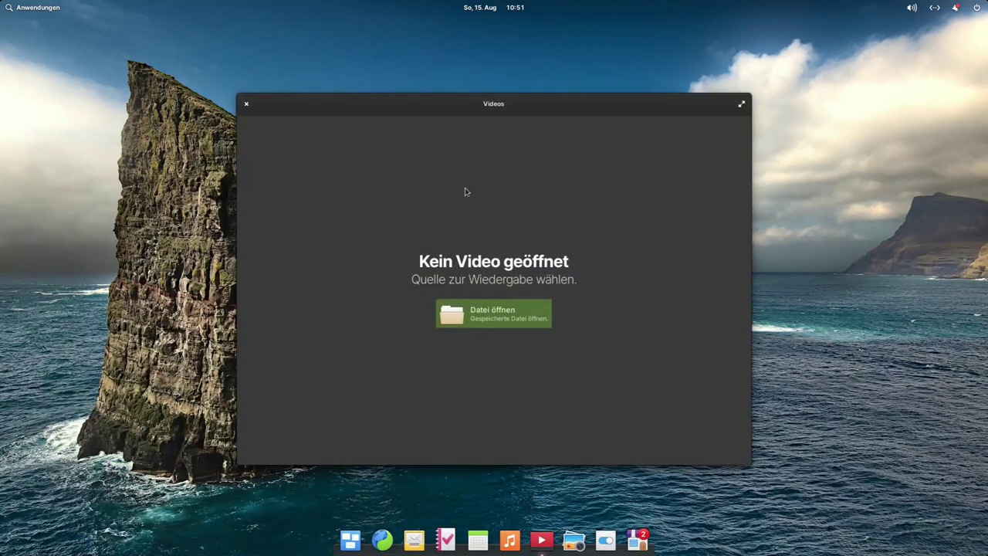
{"action": "left_click", "coordinate": [247, 103]}
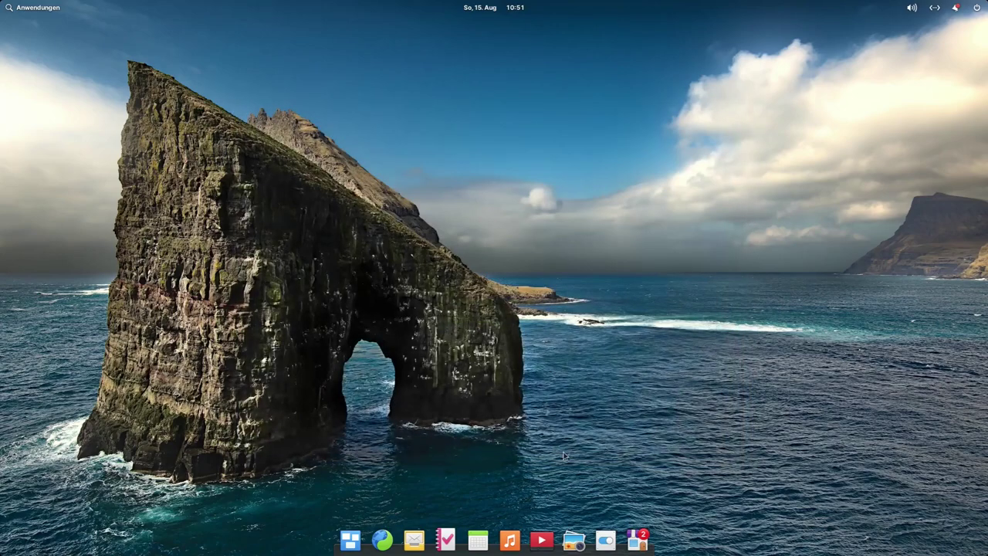
{"action": "left_click", "coordinate": [574, 539]}
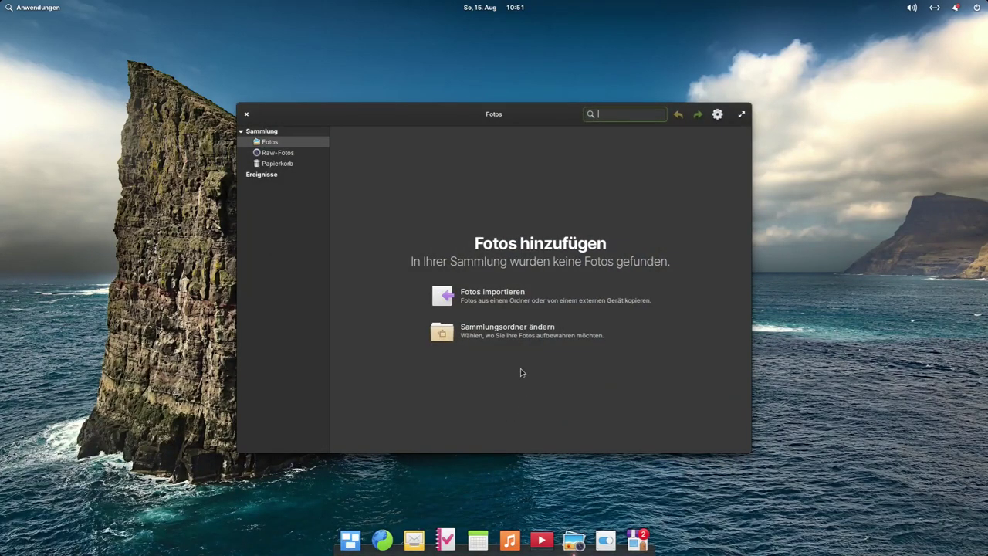
{"action": "left_click", "coordinate": [247, 114]}
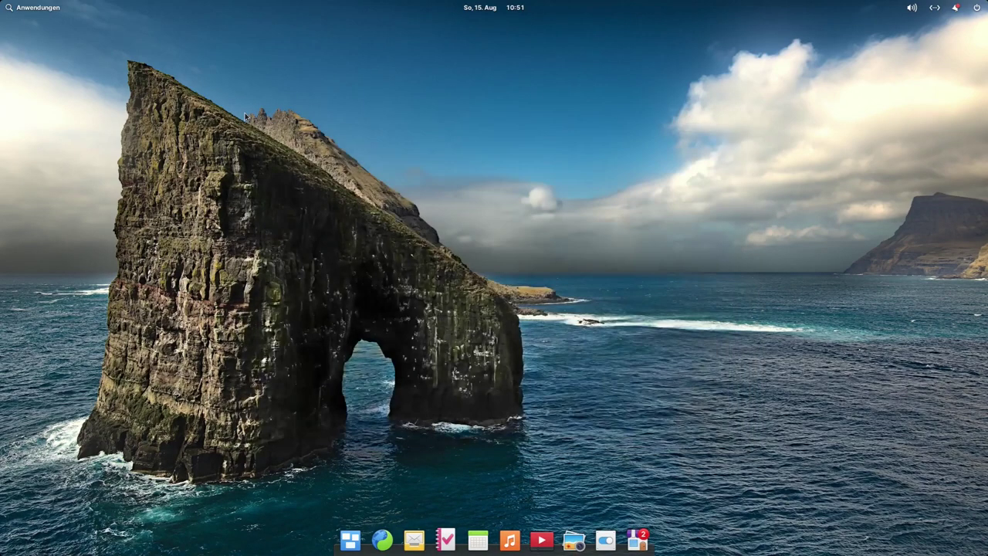
{"action": "left_click", "coordinate": [605, 541]}
{"action": "left_click", "coordinate": [261, 95]}
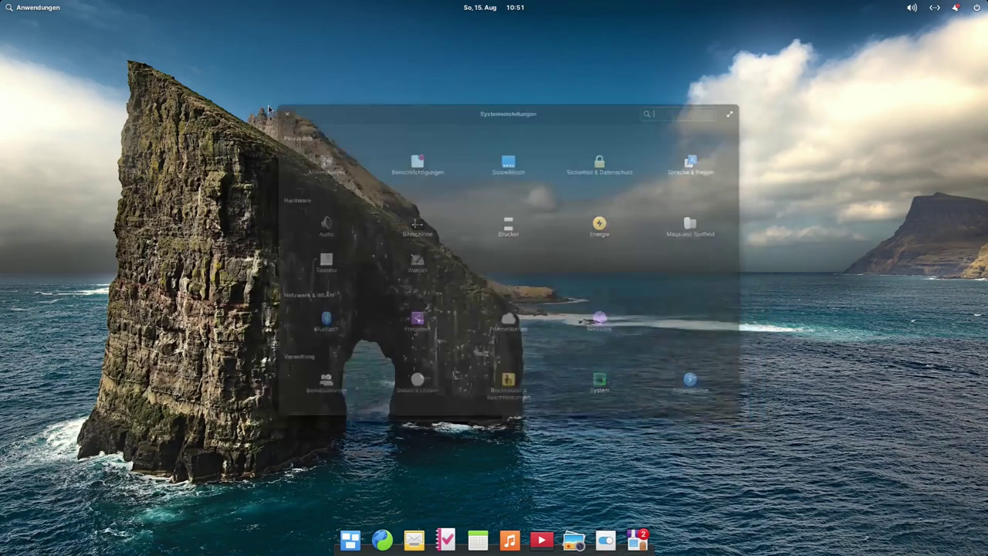
Step: Open and close AppCenter, then flip between the applications menu's two grid pages
{"action": "left_click", "coordinate": [637, 541]}
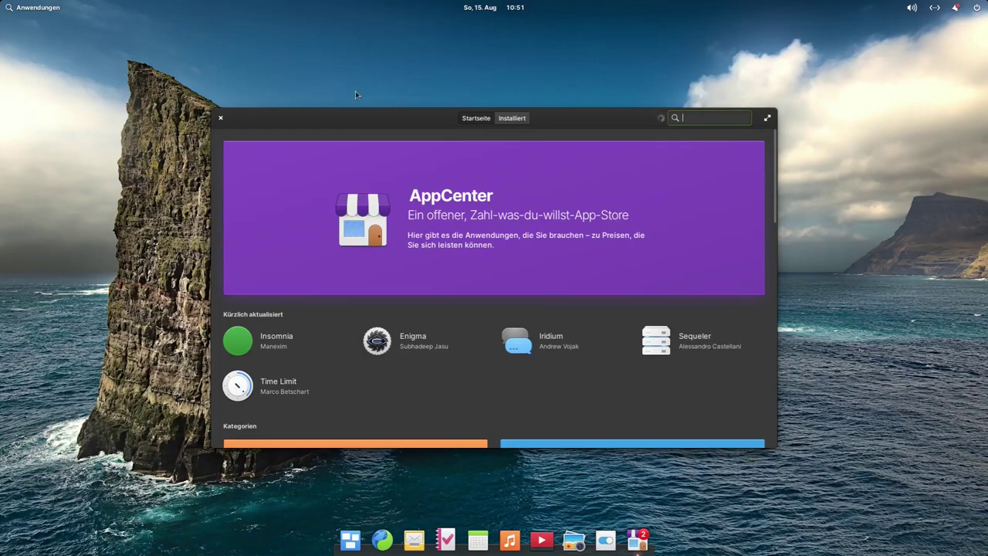
{"action": "left_click", "coordinate": [220, 118]}
{"action": "left_click", "coordinate": [24, 8]}
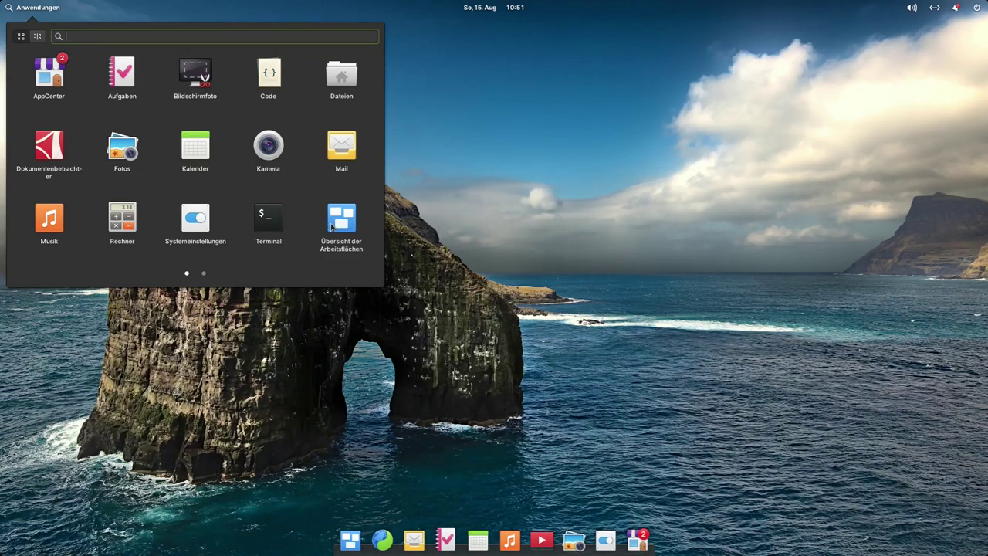
{"action": "left_click", "coordinate": [203, 275]}
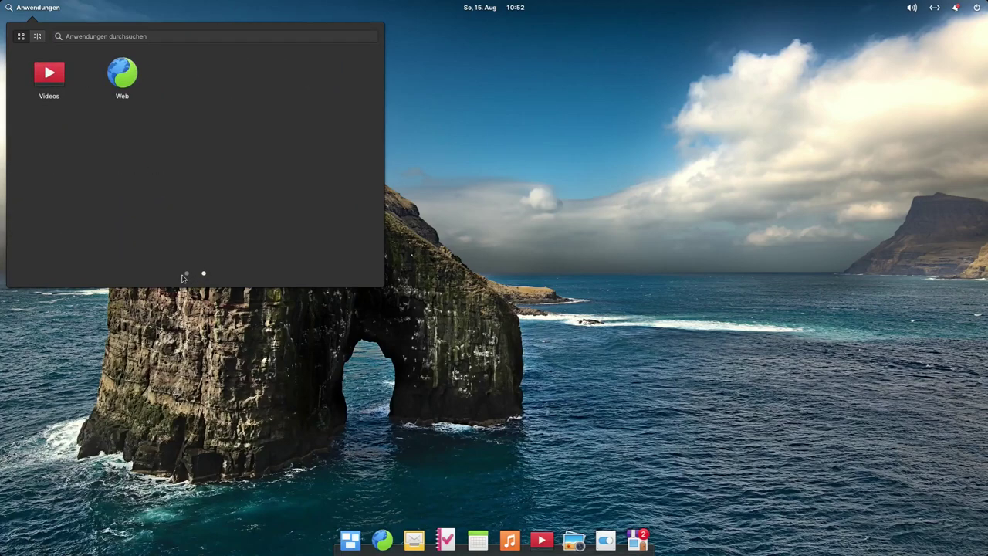
{"action": "left_click", "coordinate": [187, 275]}
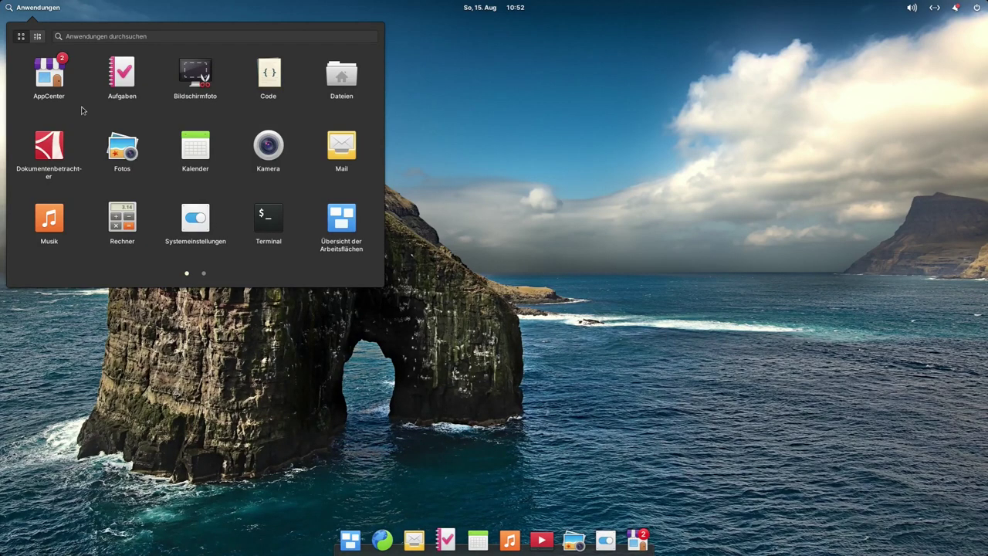
Step: Browse the Grafik and Entwicklung categories, then return to the full app grid
{"action": "left_click", "coordinate": [36, 38]}
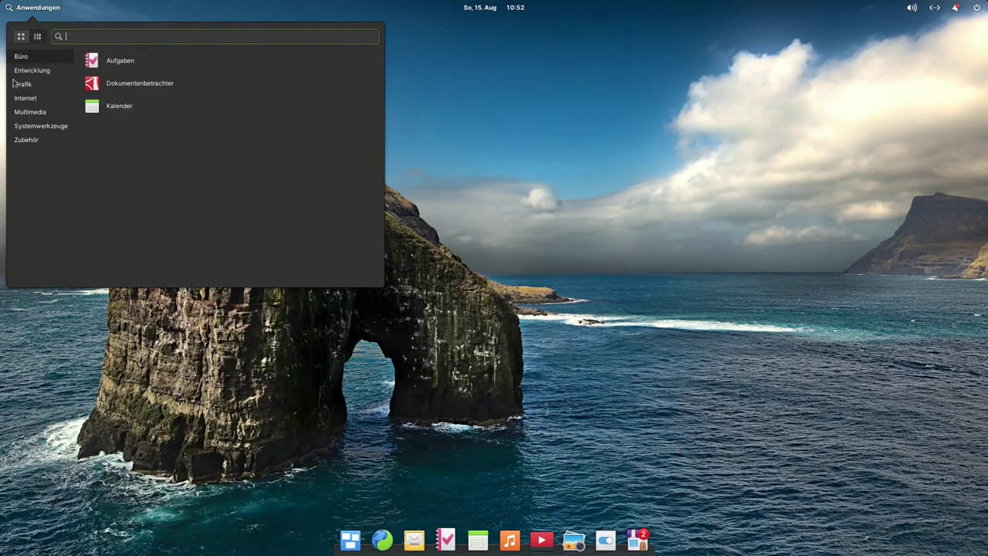
{"action": "left_click", "coordinate": [32, 87]}
{"action": "left_click", "coordinate": [35, 74]}
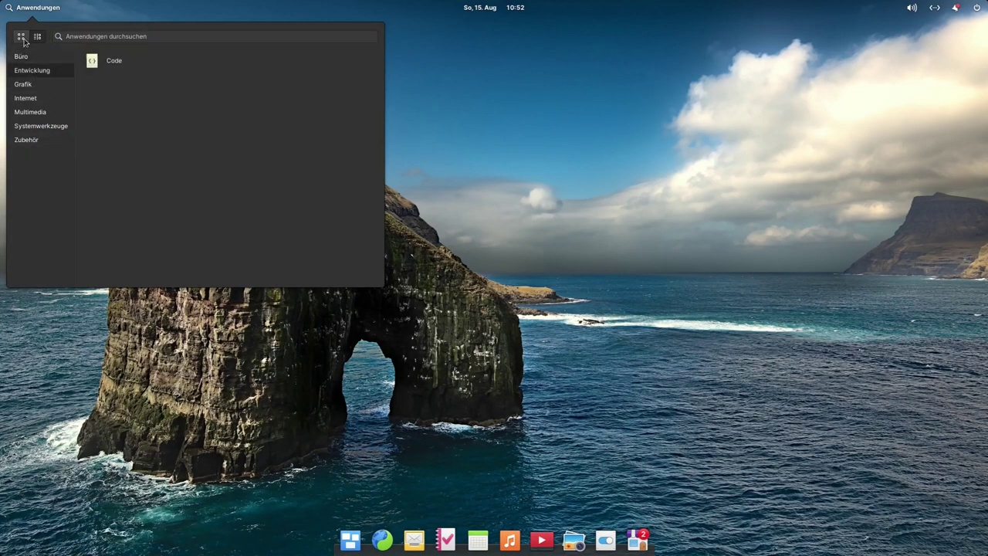
{"action": "left_click", "coordinate": [23, 39]}
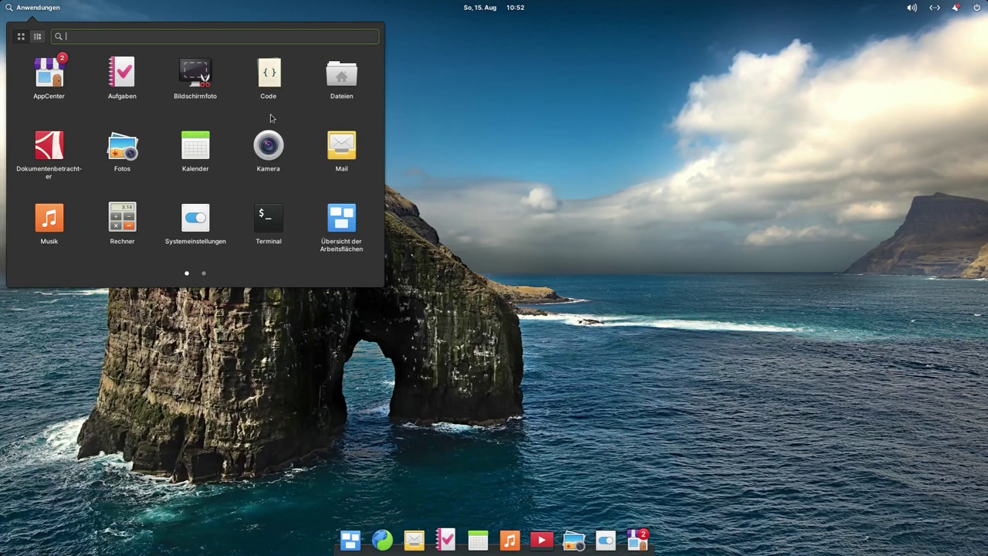
Step: Browse the Grafik, Internet, Multimedia and Zubehör categories, ending on the full app grid
{"action": "left_click", "coordinate": [41, 39]}
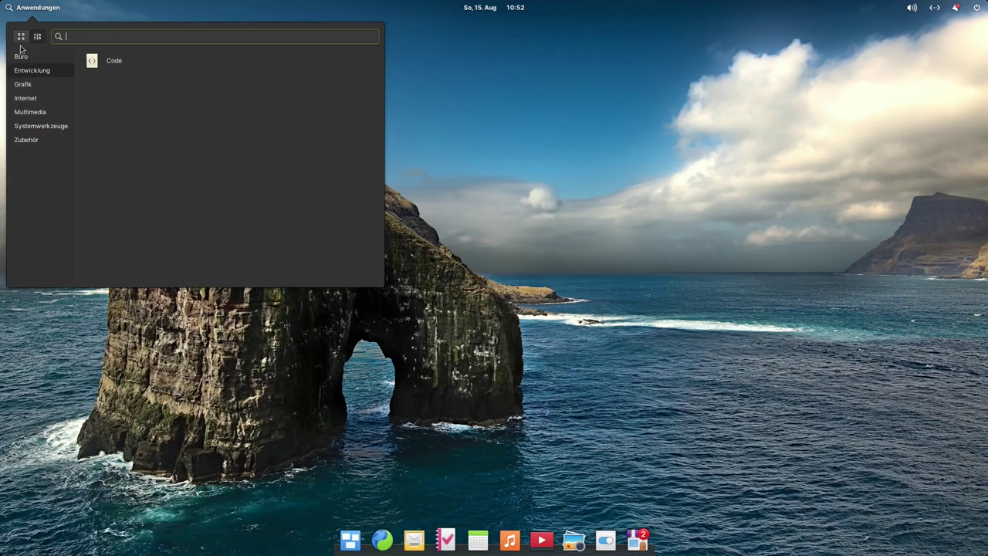
{"action": "left_click", "coordinate": [31, 86]}
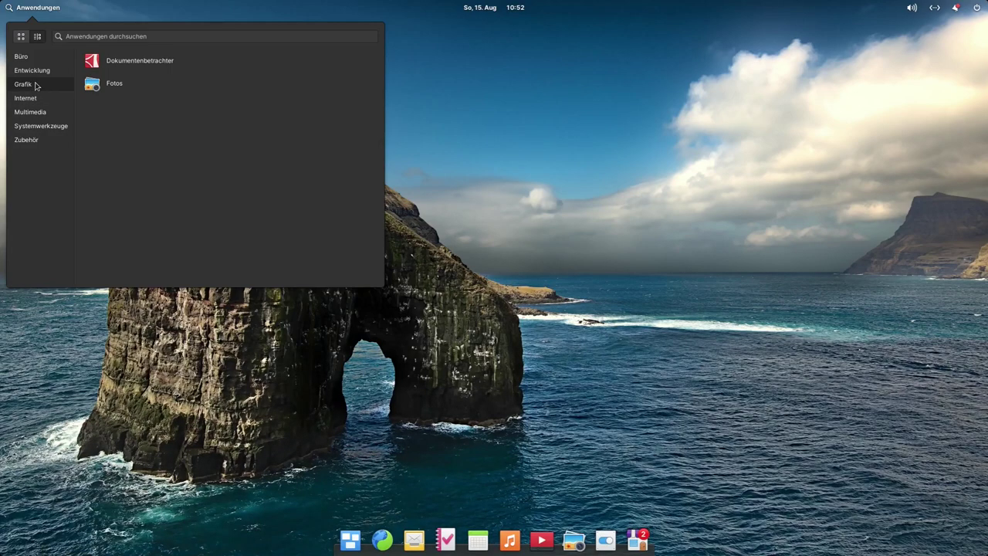
{"action": "left_click", "coordinate": [34, 100]}
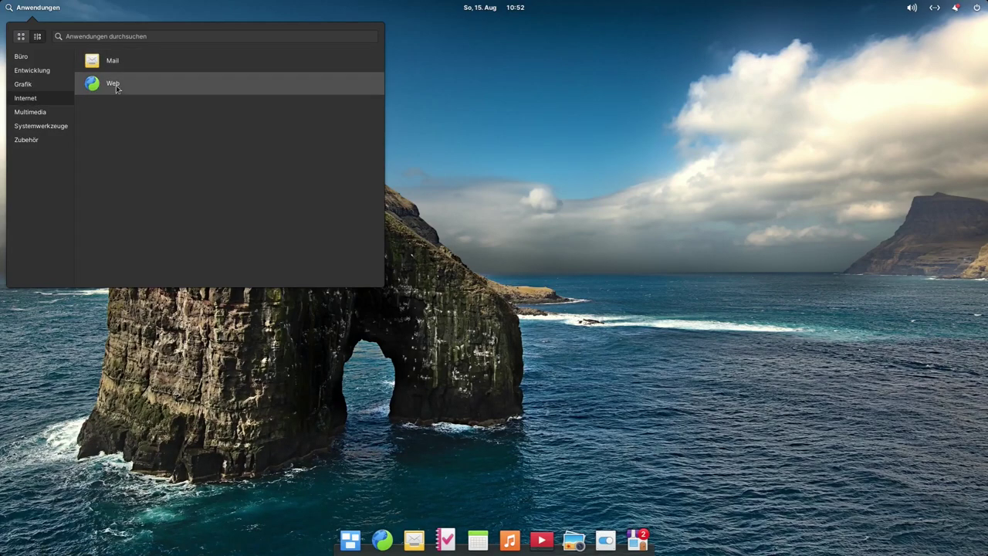
{"action": "left_click", "coordinate": [42, 115]}
{"action": "left_click", "coordinate": [32, 85]}
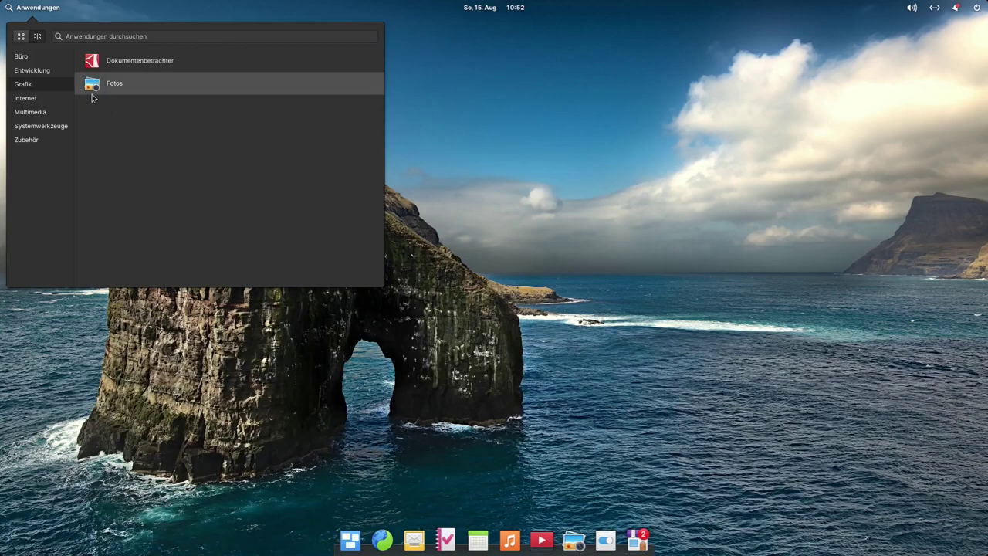
{"action": "left_click", "coordinate": [38, 140]}
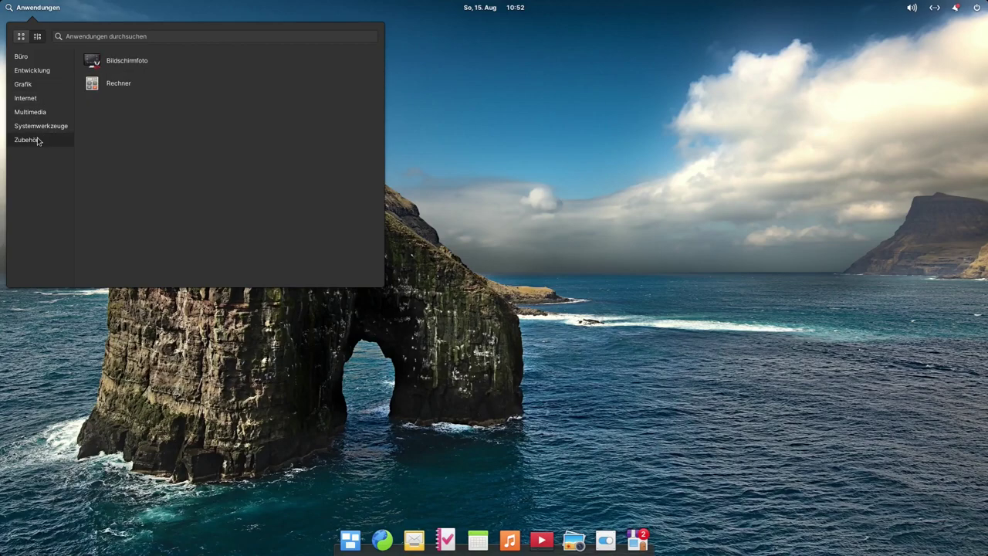
{"action": "left_click", "coordinate": [20, 38]}
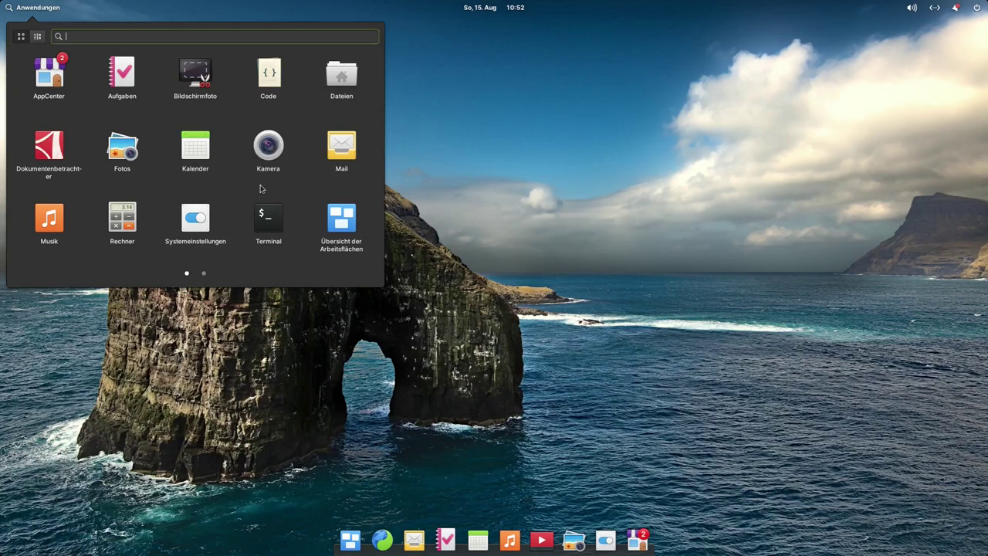
Step: In Terminal, run sudo apt install neofetch, enter the password, confirm with J, then type neofetch
{"action": "left_click", "coordinate": [270, 219]}
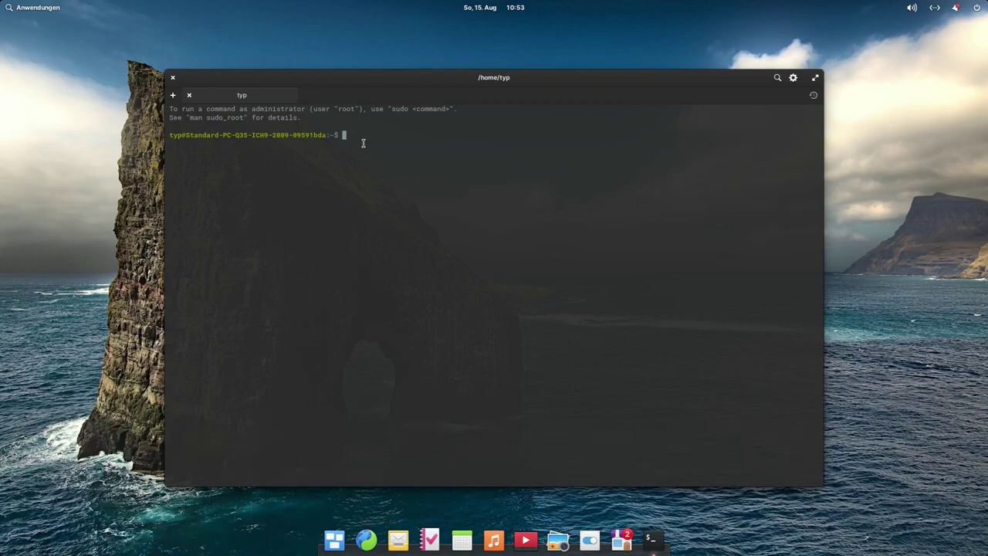
{"action": "type", "text": "sudo a"}
{"action": "type", "text": "pt "}
{"action": "type", "text": "ims"}
{"action": "key", "text": "BackSpace"}
{"action": "key", "text": "BackSpace"}
{"action": "type", "text": "nstall neofetch"}
{"action": "key", "text": "Return"}
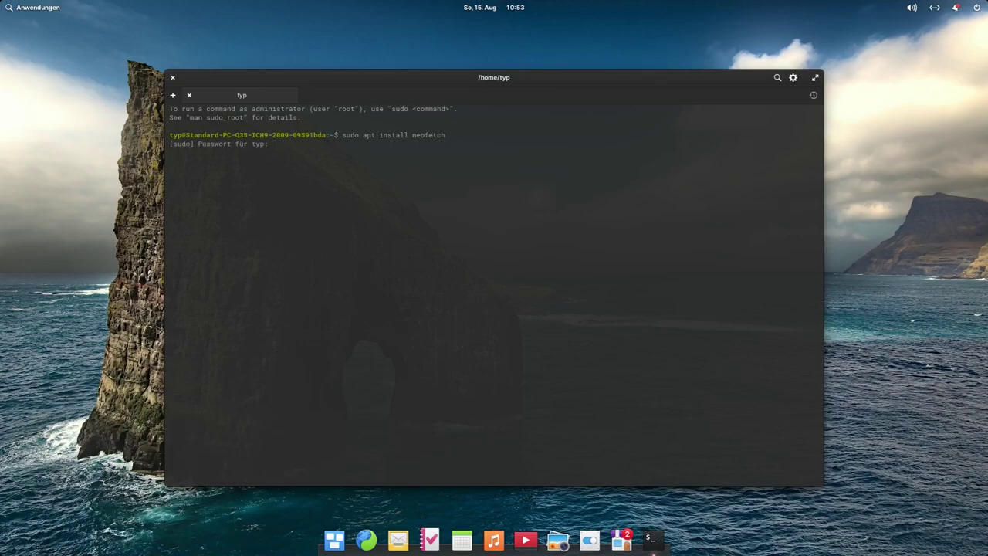
{"action": "type", "text": "***"}
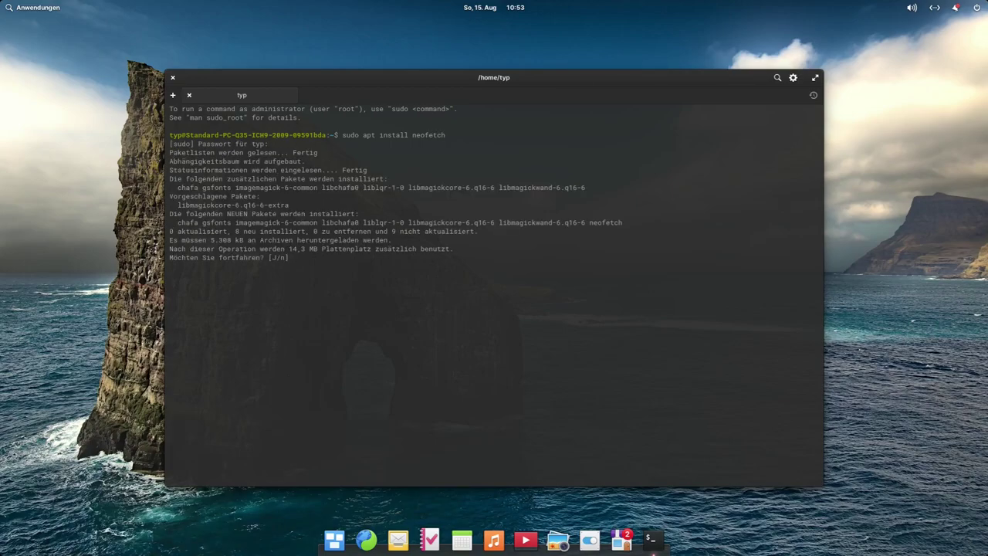
{"action": "type", "text": "J"}
{"action": "key", "text": "Return"}
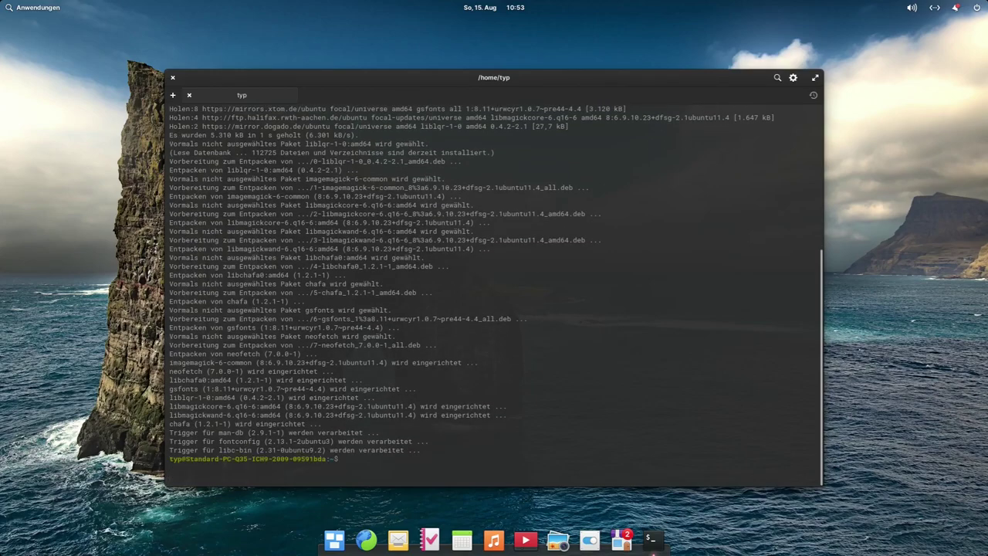
{"action": "type", "text": "neofet"}
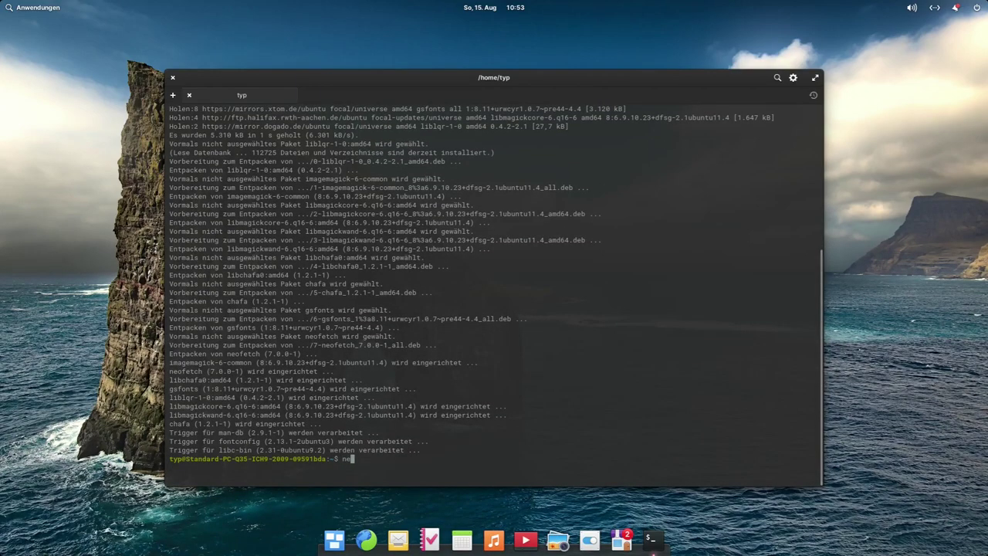
{"action": "type", "text": "ch"}
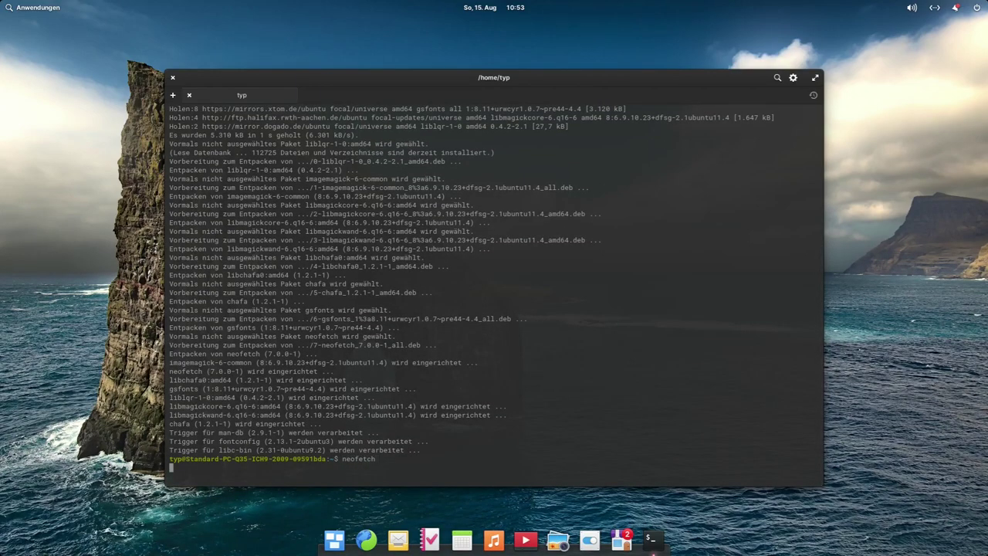
{"action": "key", "text": "Return"}
{"action": "key", "text": "ctrl+l"}
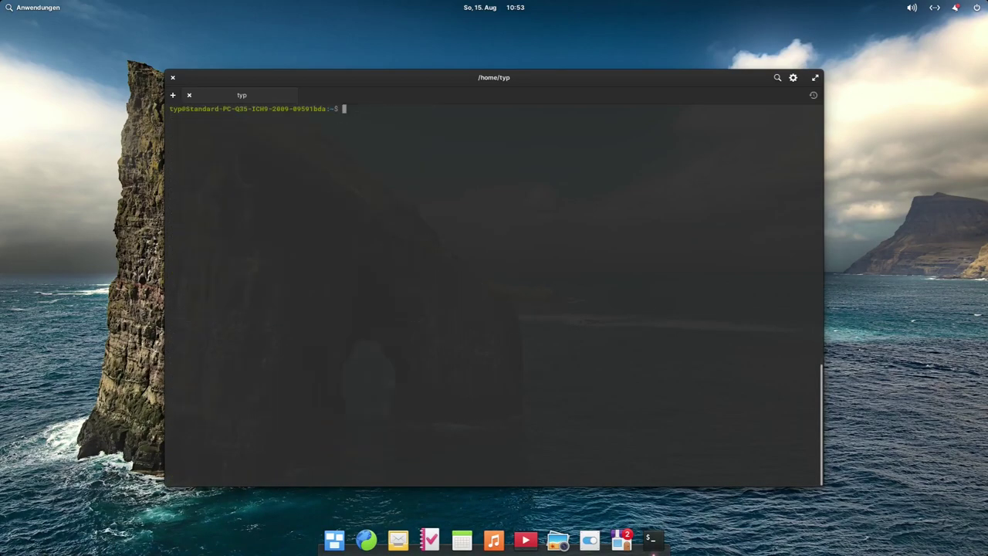
{"action": "key", "text": "Up"}
{"action": "key", "text": "Return"}
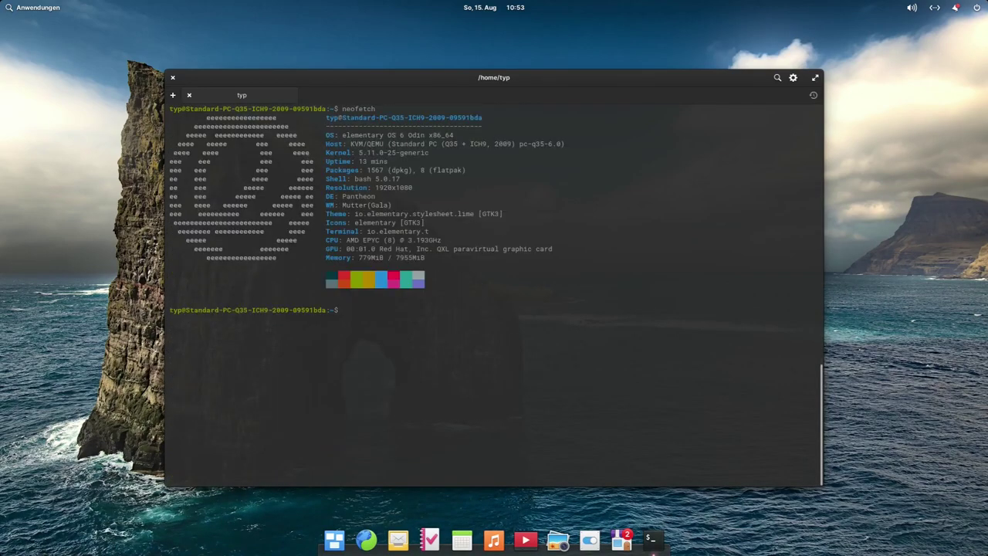
{"action": "double_click", "coordinate": [351, 199]}
{"action": "left_click", "coordinate": [365, 198]}
{"action": "double_click", "coordinate": [468, 214]}
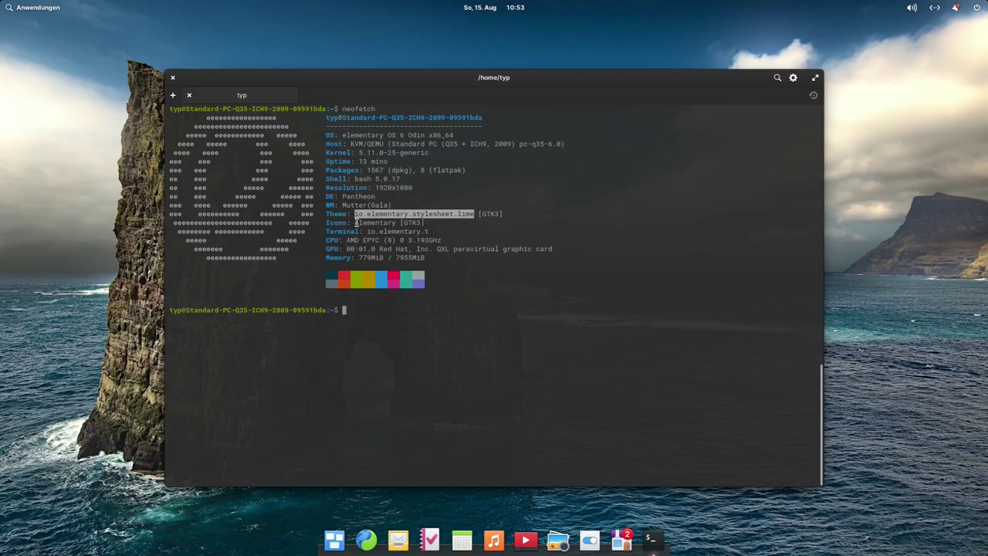
{"action": "double_click", "coordinate": [383, 222]}
{"action": "double_click", "coordinate": [411, 224]}
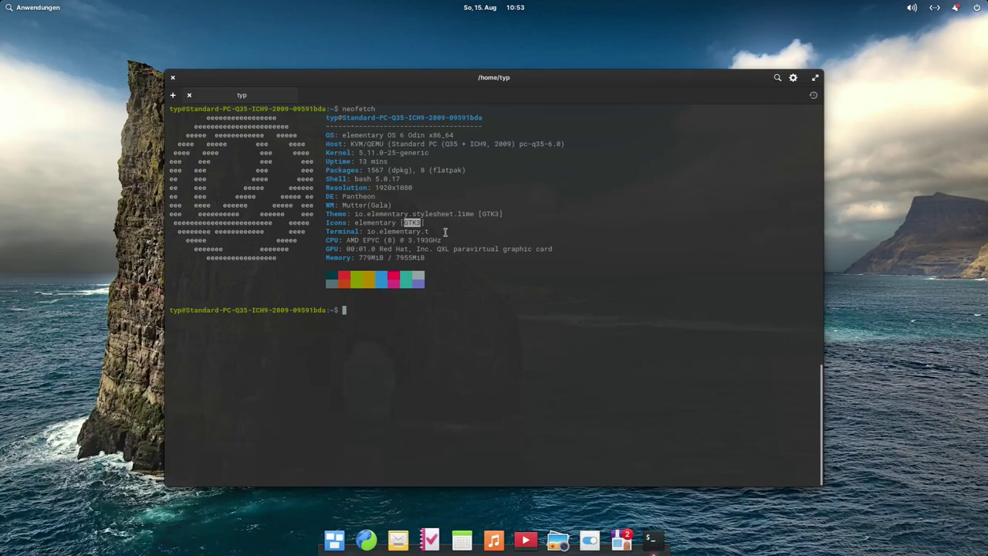
{"action": "left_click", "coordinate": [443, 244]}
Step: Close Terminal, open AppCenter maximized, and show its Installiert tab with 2 updates
{"action": "left_click", "coordinate": [173, 77]}
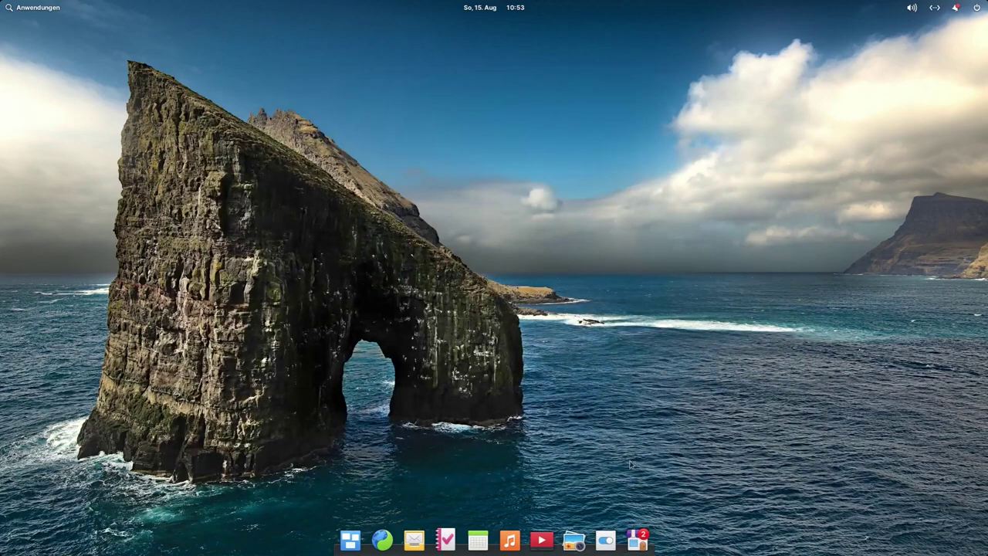
{"action": "left_click", "coordinate": [638, 540]}
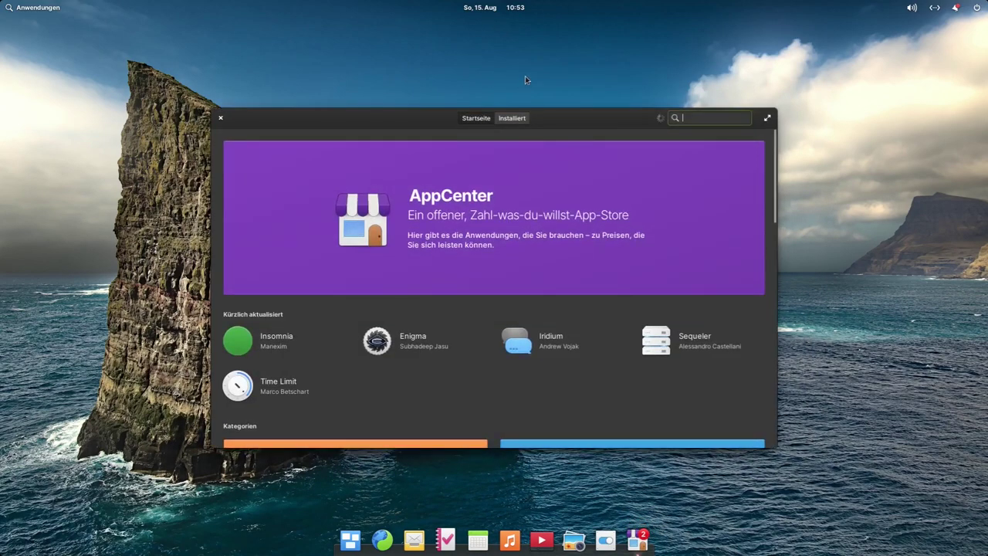
{"action": "left_click_drag", "start_coordinate": [617, 124], "coordinate": [588, 60]}
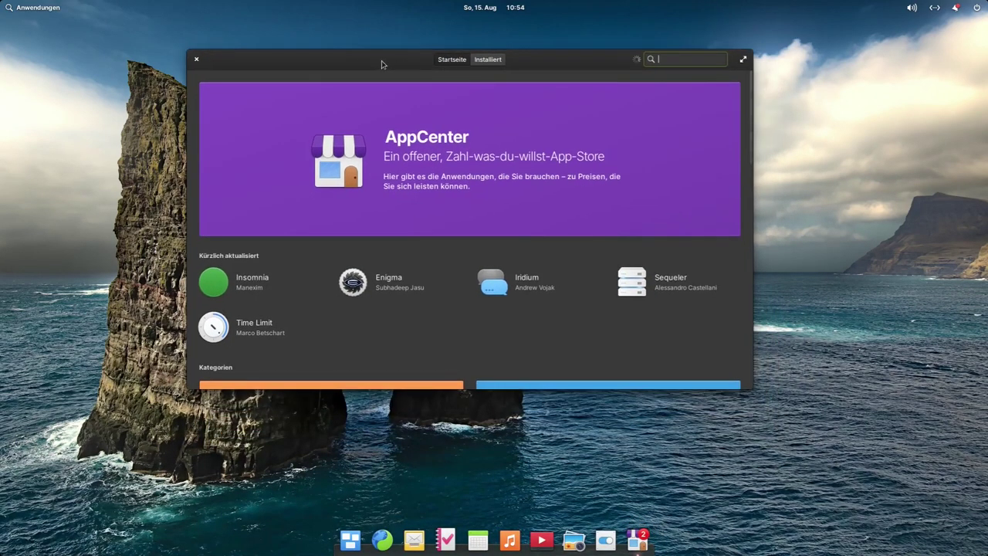
{"action": "left_click_drag", "start_coordinate": [375, 60], "coordinate": [356, 16]}
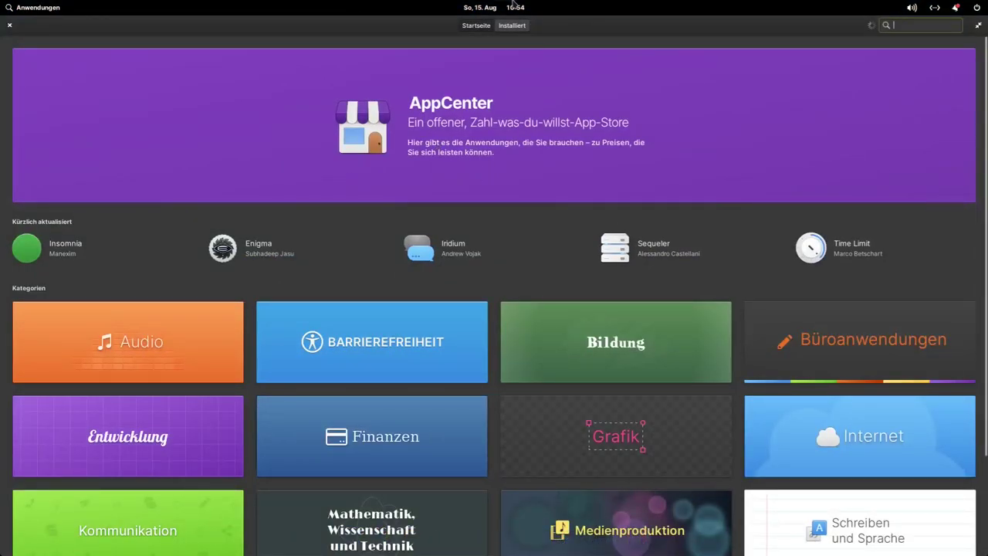
{"action": "left_click", "coordinate": [956, 8]}
{"action": "left_click", "coordinate": [679, 49]}
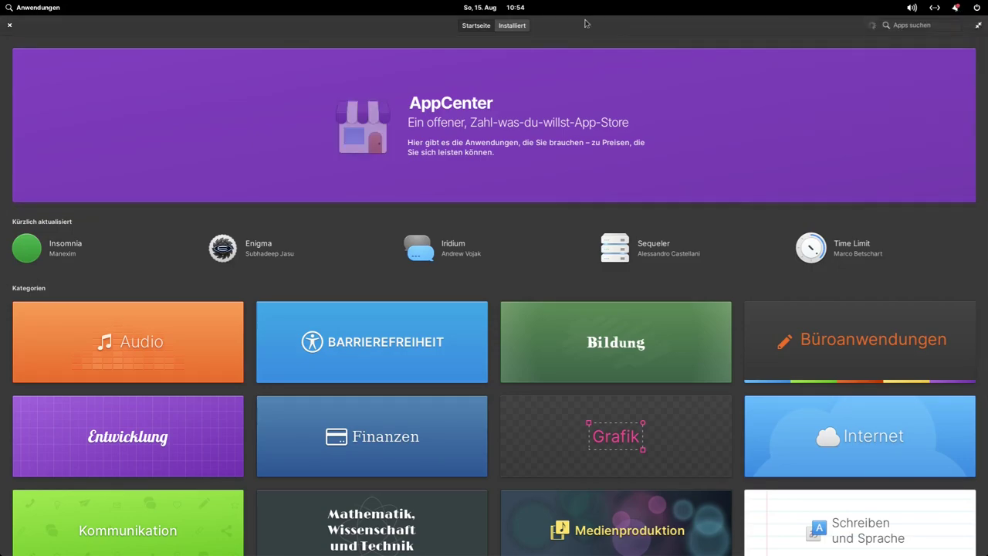
{"action": "left_click", "coordinate": [512, 26]}
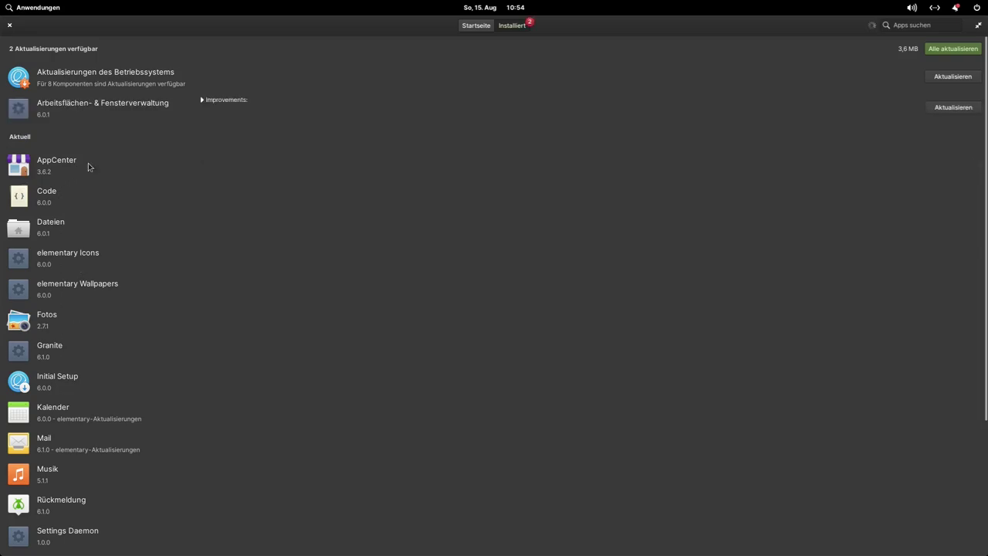
Step: Install the 8 operating-system component updates, then return to the Installiert list
{"action": "left_click", "coordinate": [82, 77]}
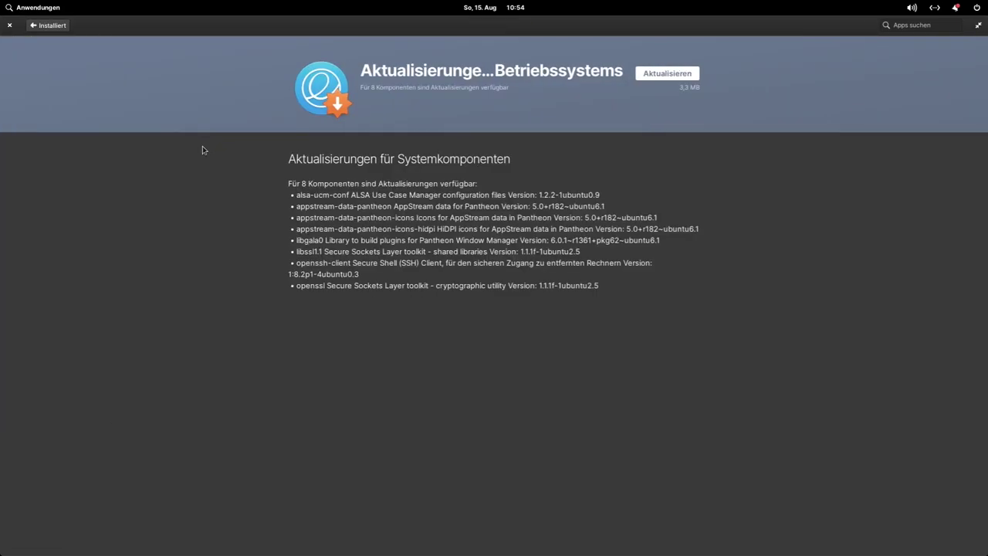
{"action": "left_click", "coordinate": [672, 77]}
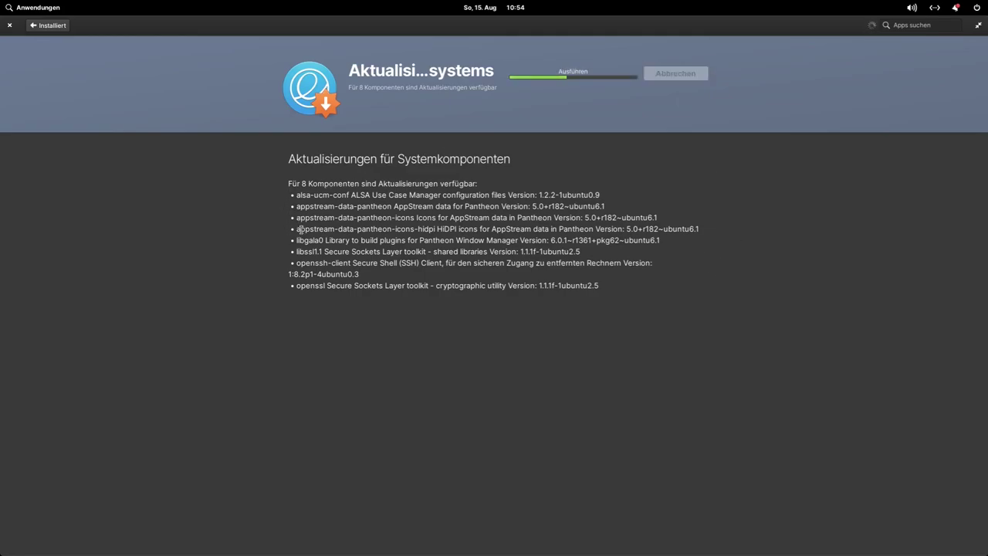
{"action": "left_click_drag", "start_coordinate": [294, 193], "coordinate": [338, 196]}
{"action": "left_click", "coordinate": [334, 197]}
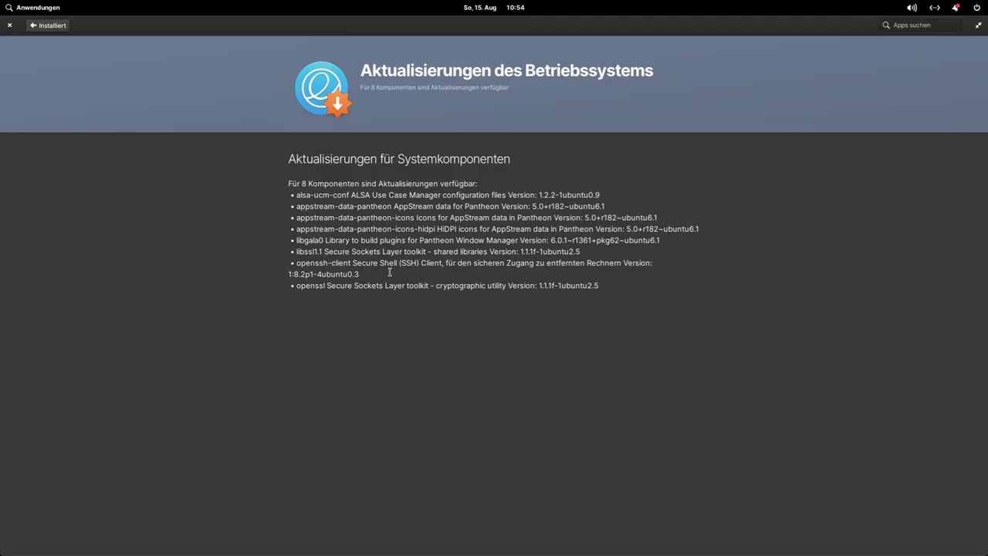
{"action": "left_click", "coordinate": [65, 27]}
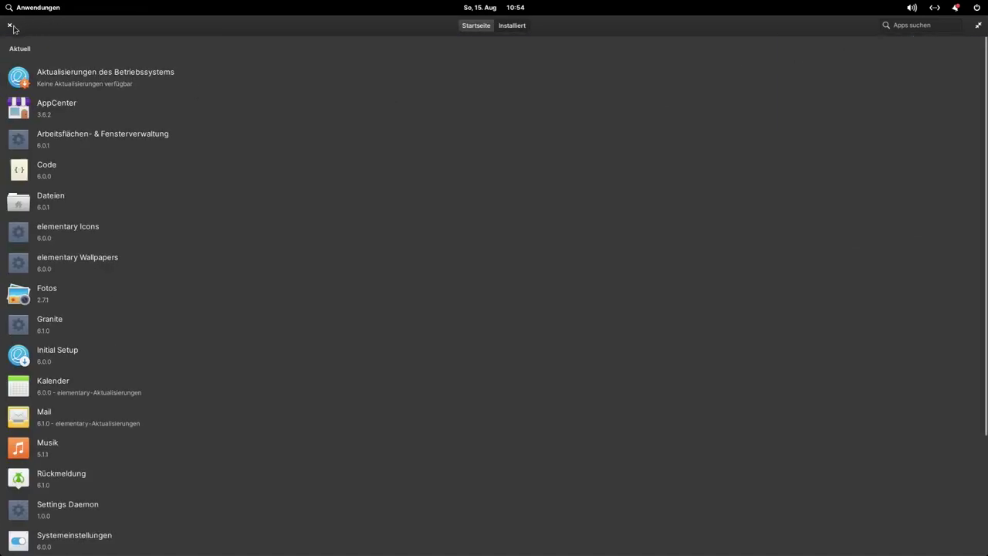
Step: From the AppCenter home page, browse the Grafik category twice, returning home each time
{"action": "left_click", "coordinate": [476, 26]}
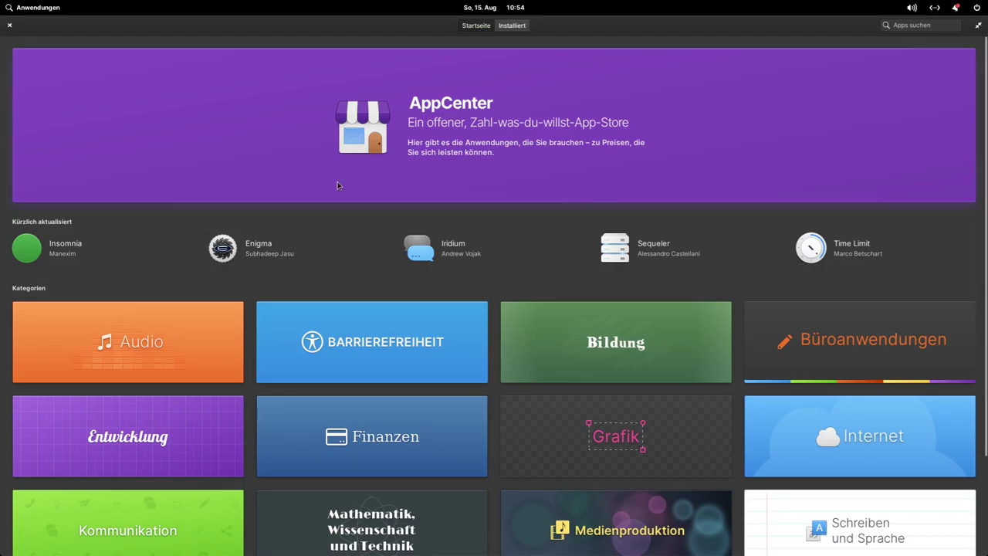
{"action": "scroll", "coordinate": [371, 232], "scroll_direction": "down", "scroll_amount": 3}
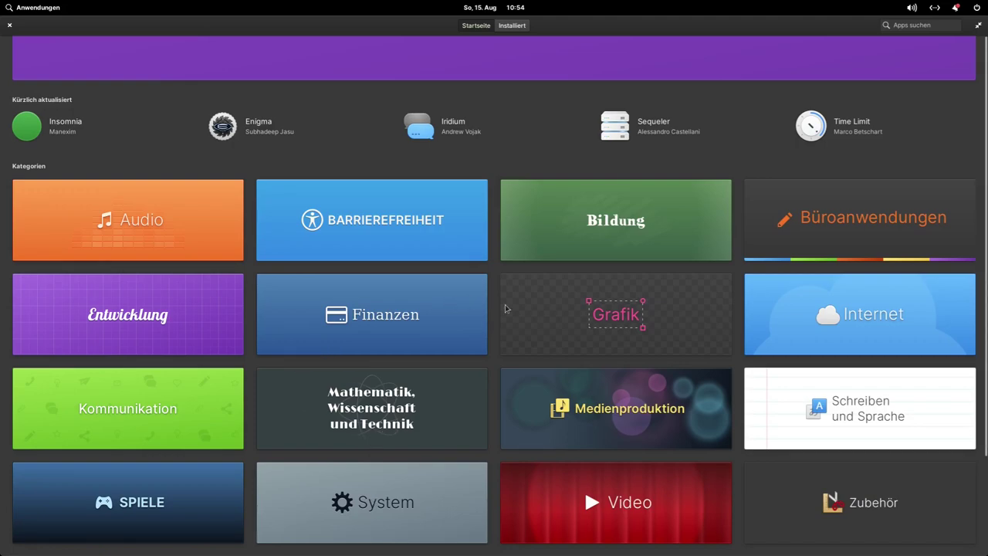
{"action": "left_click", "coordinate": [614, 319]}
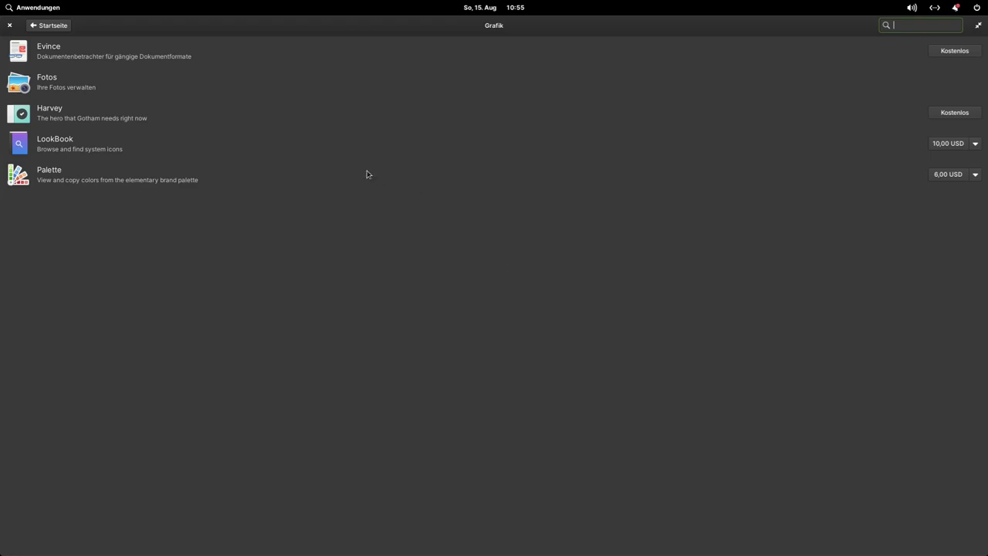
{"action": "left_click", "coordinate": [38, 27]}
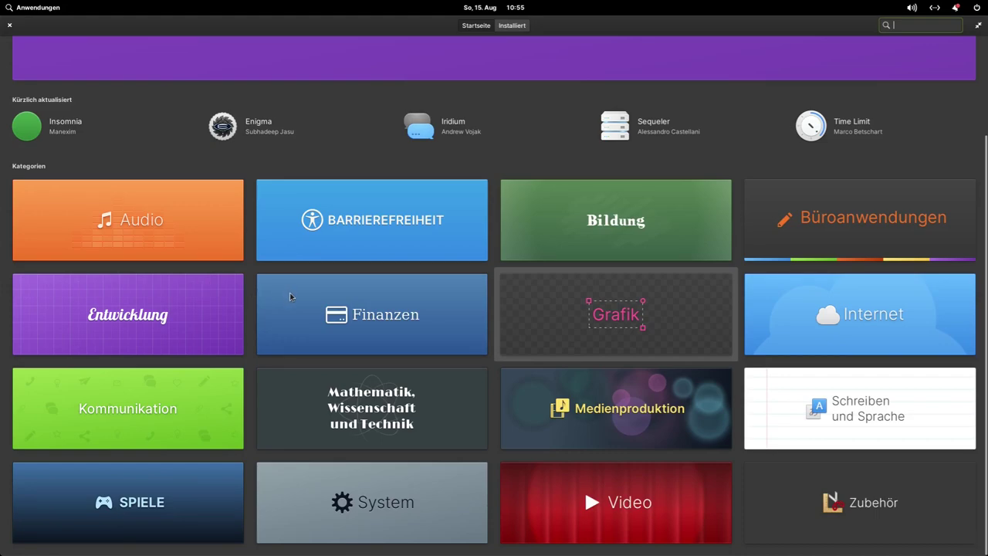
{"action": "scroll", "coordinate": [486, 287], "scroll_direction": "up", "scroll_amount": 3}
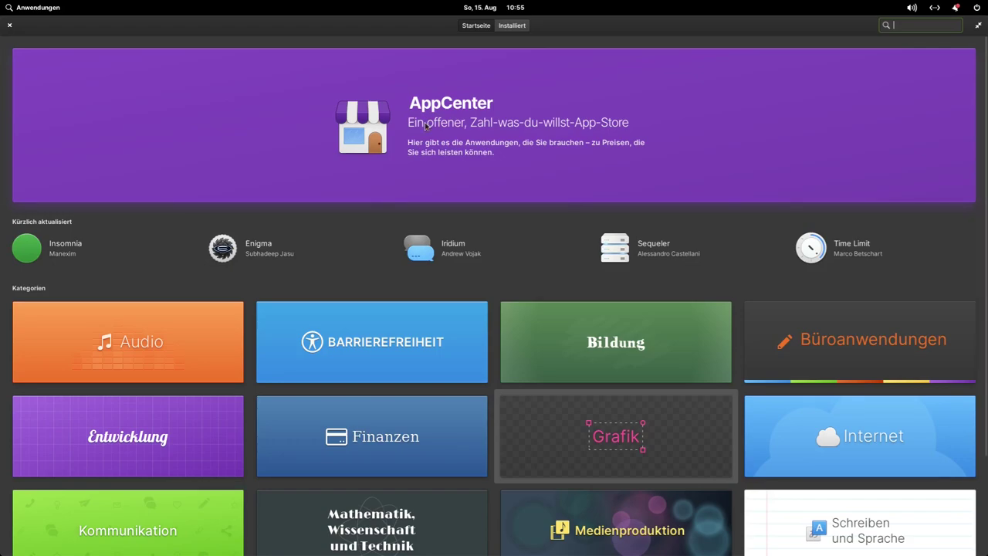
{"action": "scroll", "coordinate": [421, 121], "scroll_direction": "down", "scroll_amount": 3}
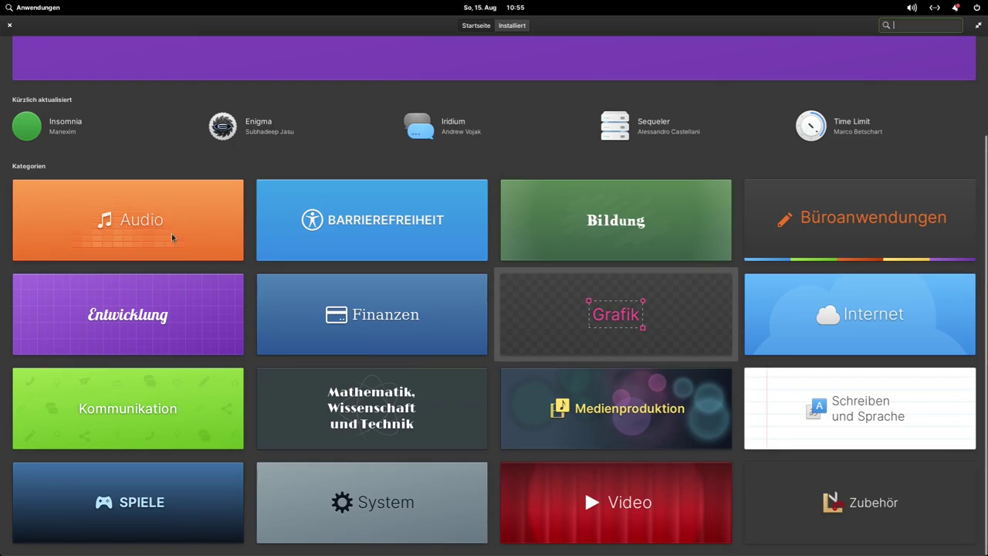
{"action": "left_click", "coordinate": [620, 322]}
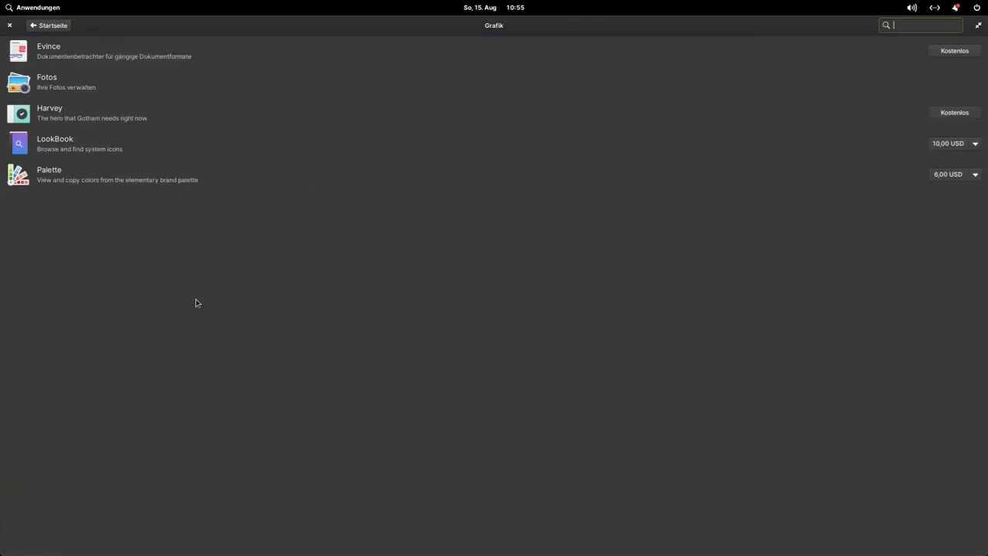
{"action": "left_click", "coordinate": [46, 27]}
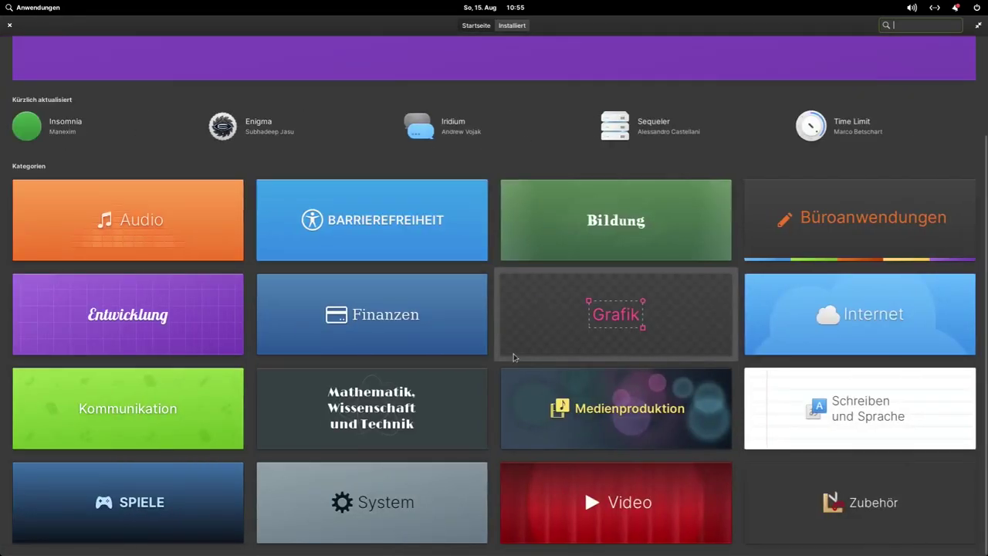
Step: Browse the Zubehör category, return home, and close AppCenter
{"action": "left_click", "coordinate": [863, 523]}
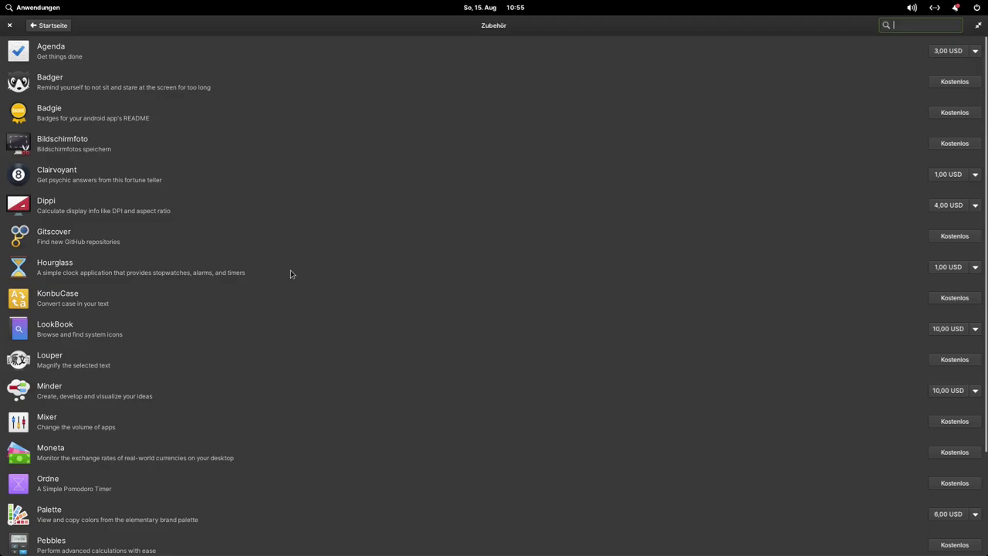
{"action": "left_click", "coordinate": [42, 26]}
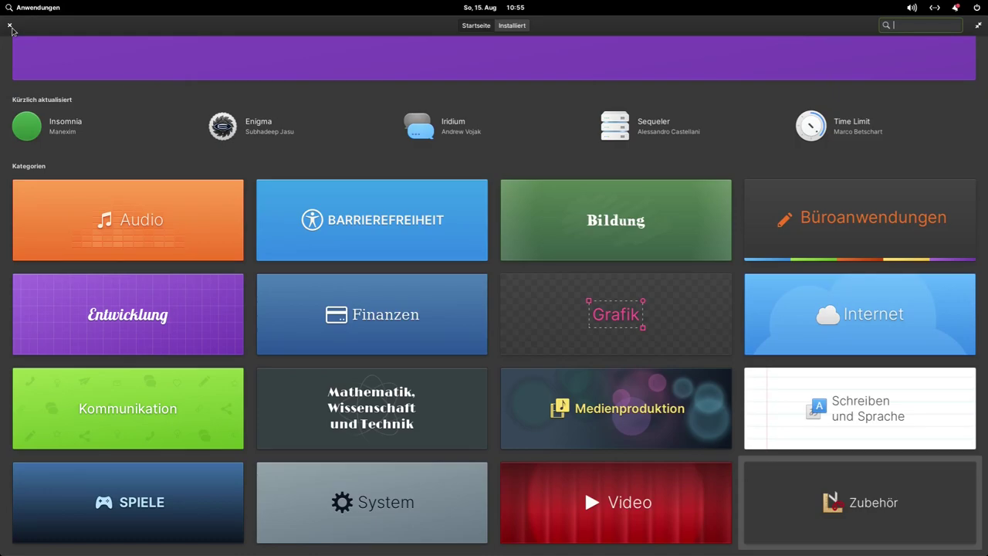
{"action": "left_click", "coordinate": [10, 27]}
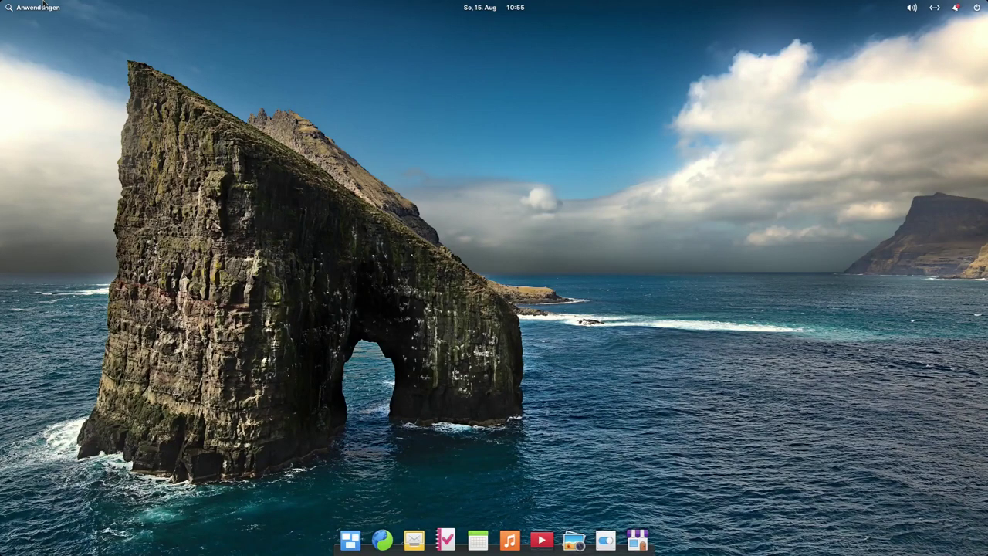
Step: In a new Terminal, run 'sudo apt install neofetch' with the sudo password; 7.0.0-1 is already newest
{"action": "left_click", "coordinate": [36, 6]}
{"action": "left_click", "coordinate": [269, 242]}
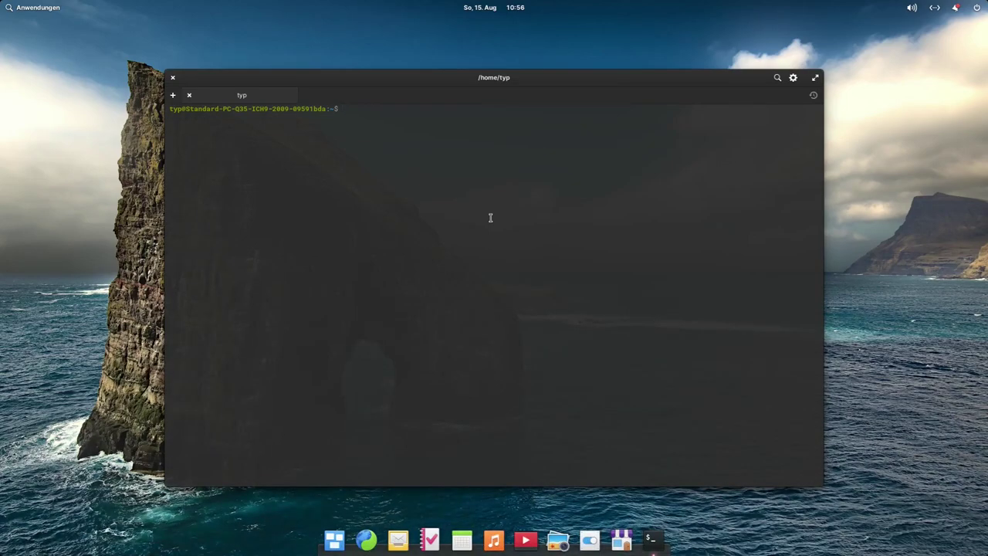
{"action": "type", "text": "sudo apt install neoetch"}
{"action": "key", "text": "Left"}
{"action": "key", "text": "Left"}
{"action": "key", "text": "Left"}
{"action": "key", "text": "Left"}
{"action": "type", "text": "f"}
{"action": "key", "text": "Left"}
{"action": "key", "text": "Left"}
{"action": "key", "text": "Left"}
{"action": "key", "text": "End"}
{"action": "key", "text": "Return"}
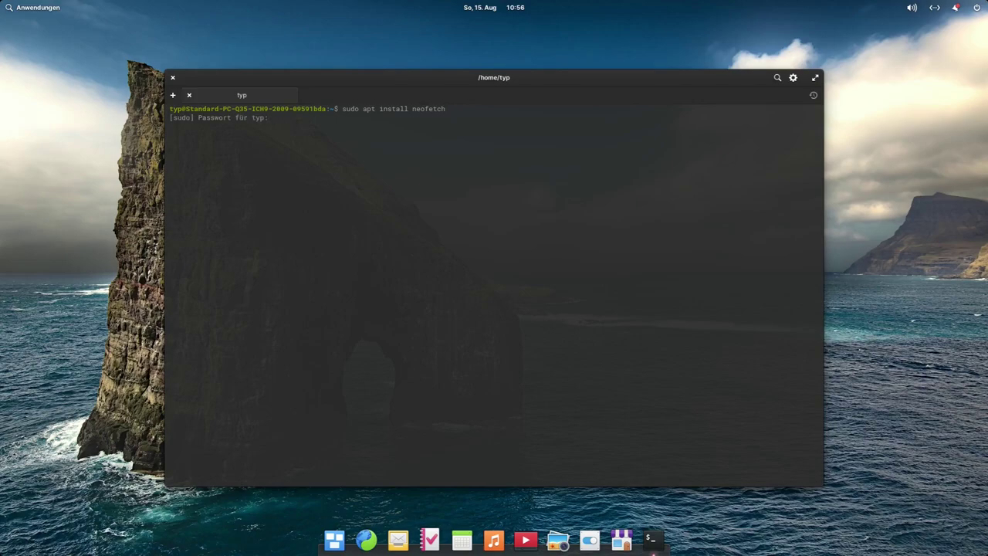
{"action": "key", "text": "Return"}
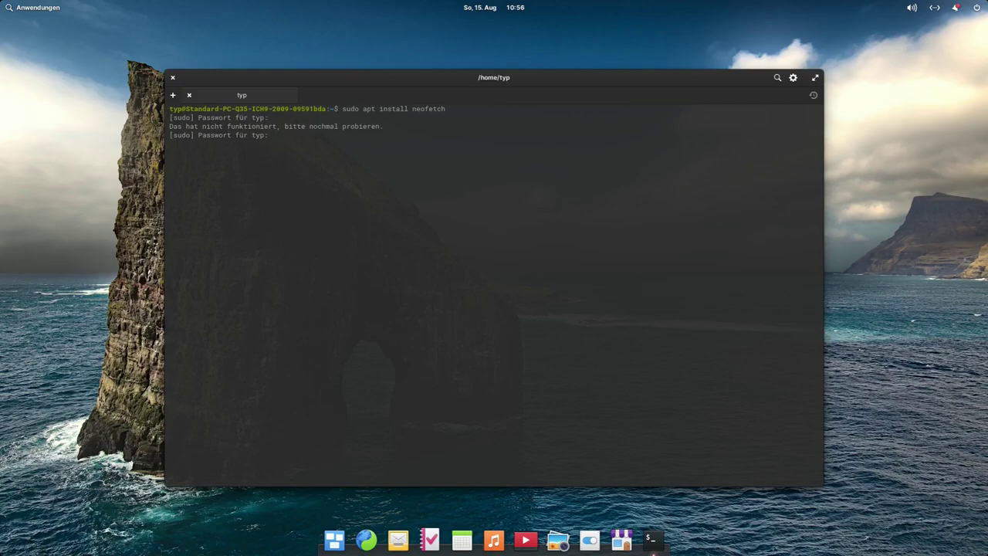
{"action": "key", "text": "Return"}
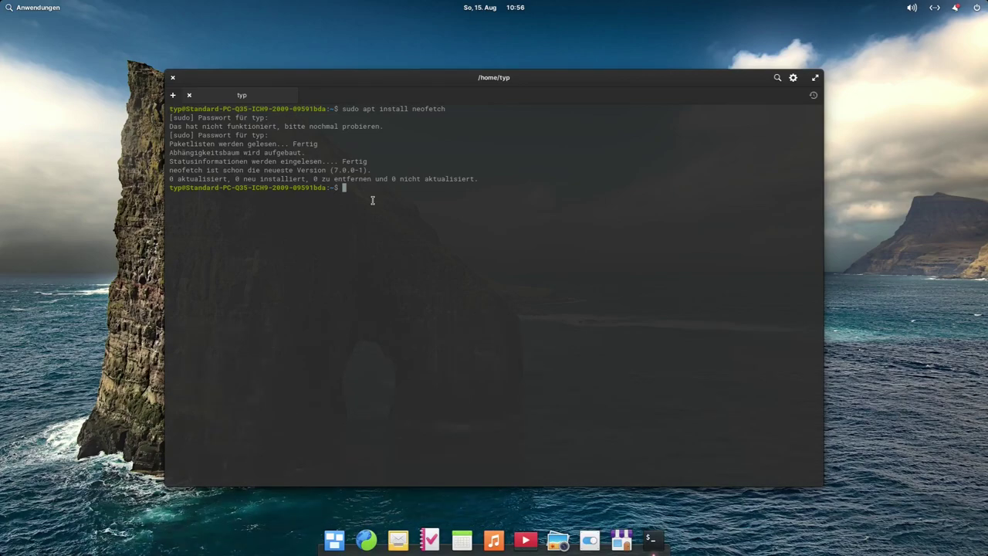
Step: Recall the neofetch install command and start trimming the package name
{"action": "type", "text": "k"}
{"action": "key", "text": "BackSpace"}
{"action": "key", "text": "Up"}
{"action": "key", "text": "BackSpace"}
{"action": "key", "text": "BackSpace"}
{"action": "key", "text": "BackSpace"}
{"action": "key", "text": "BackSpace"}
{"action": "key", "text": "BackSpace"}
{"action": "key", "text": "BackSpace"}
{"action": "key", "text": "BackSpace"}
{"action": "key", "text": "BackSpace"}
{"action": "key", "text": "BackSpace"}
{"action": "key", "text": "BackSpace"}
{"action": "key", "text": "BackSpace"}
{"action": "key", "text": "BackSpace"}
{"action": "key", "text": "BackSpace"}
{"action": "key", "text": "BackSpace"}
{"action": "key", "text": "BackSpace"}
{"action": "key", "text": "BackSpace"}
Step: Run 'sudo apt update', then start 'sudo apt install kdenlive'
{"action": "type", "text": "update"}
{"action": "key", "text": "Return"}
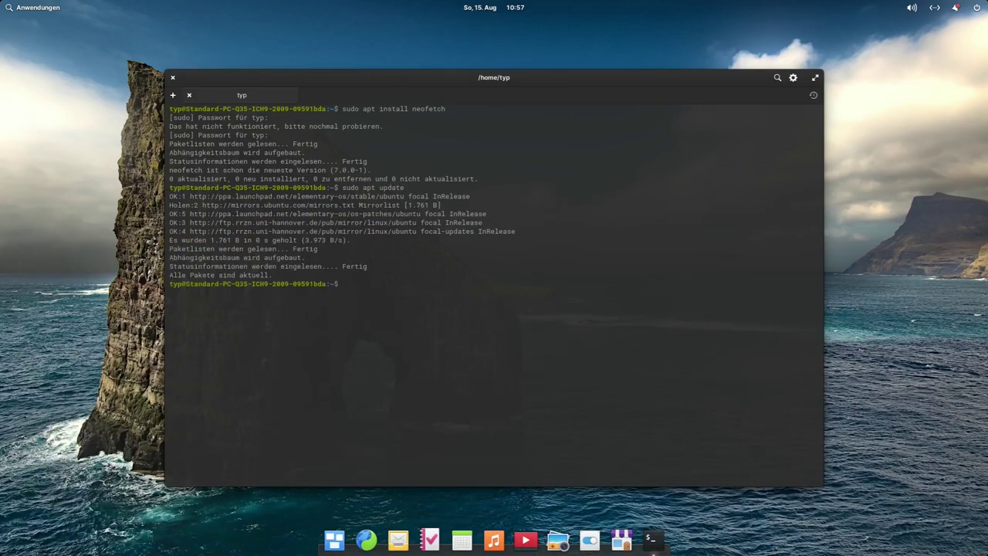
{"action": "key", "text": "Up"}
{"action": "key", "text": "Up"}
{"action": "key", "text": "BackSpace"}
{"action": "key", "text": "BackSpace"}
{"action": "key", "text": "BackSpace"}
{"action": "key", "text": "BackSpace"}
{"action": "key", "text": "BackSpace"}
{"action": "key", "text": "BackSpace"}
{"action": "key", "text": "BackSpace"}
{"action": "key", "text": "BackSpace"}
{"action": "type", "text": "kdenlive"}
{"action": "key", "text": "Return"}
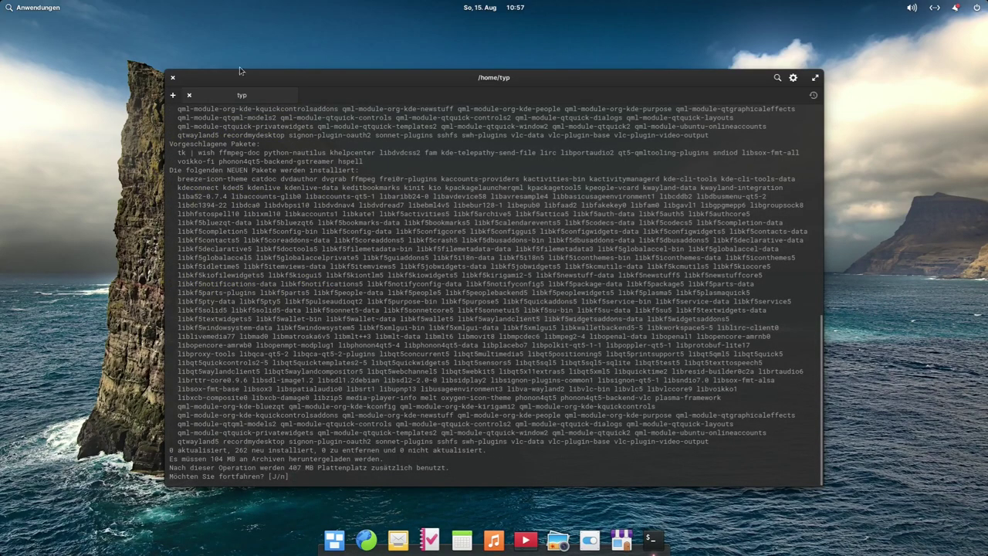
Step: Scroll the 262-package list to the J/n prompt, highlighting qt5 names like libqca-qt5-2 and libqt5xml5
{"action": "scroll", "coordinate": [432, 194], "scroll_direction": "up", "scroll_amount": 15}
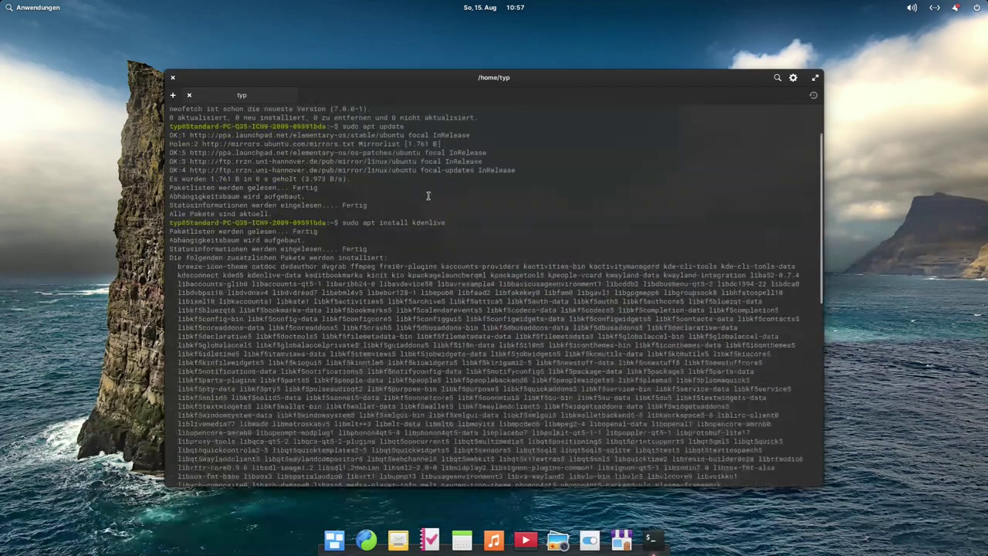
{"action": "scroll", "coordinate": [408, 232], "scroll_direction": "down", "scroll_amount": 2}
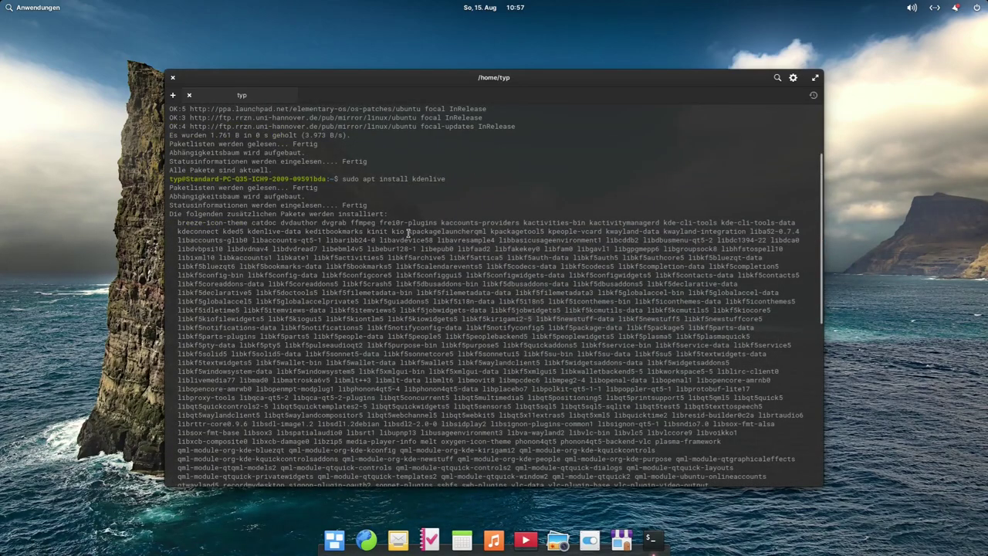
{"action": "scroll", "coordinate": [346, 204], "scroll_direction": "down", "scroll_amount": 2}
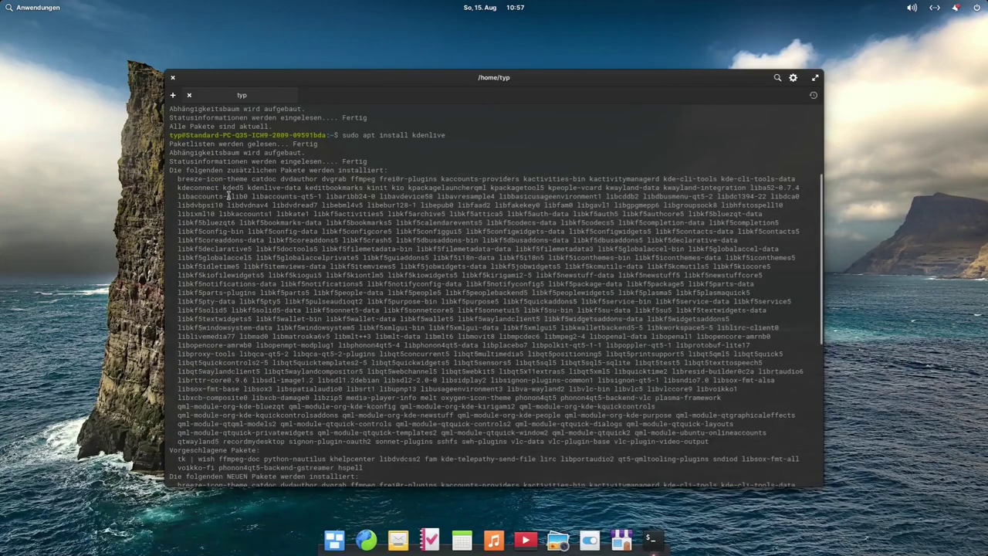
{"action": "scroll", "coordinate": [395, 190], "scroll_direction": "down", "scroll_amount": 4}
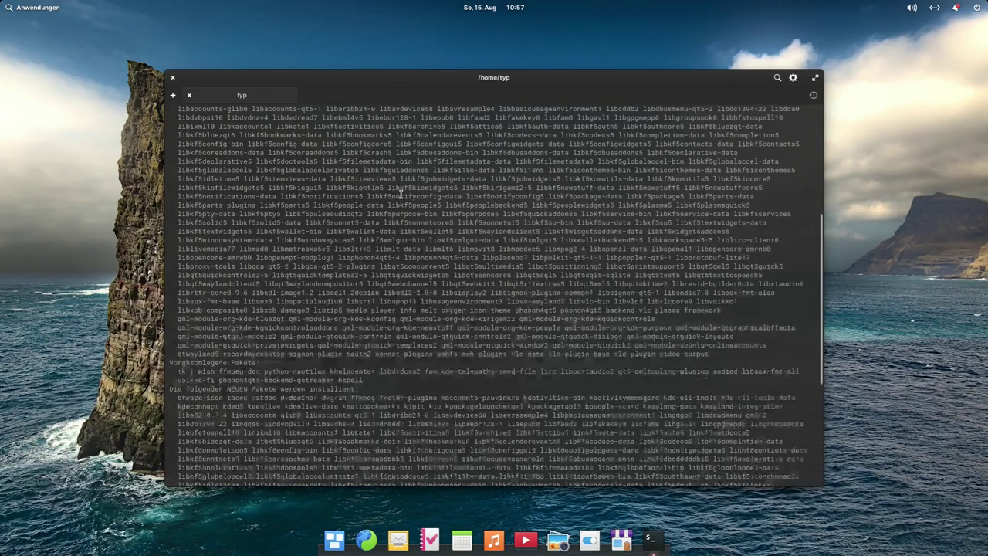
{"action": "scroll", "coordinate": [401, 193], "scroll_direction": "down", "scroll_amount": 2}
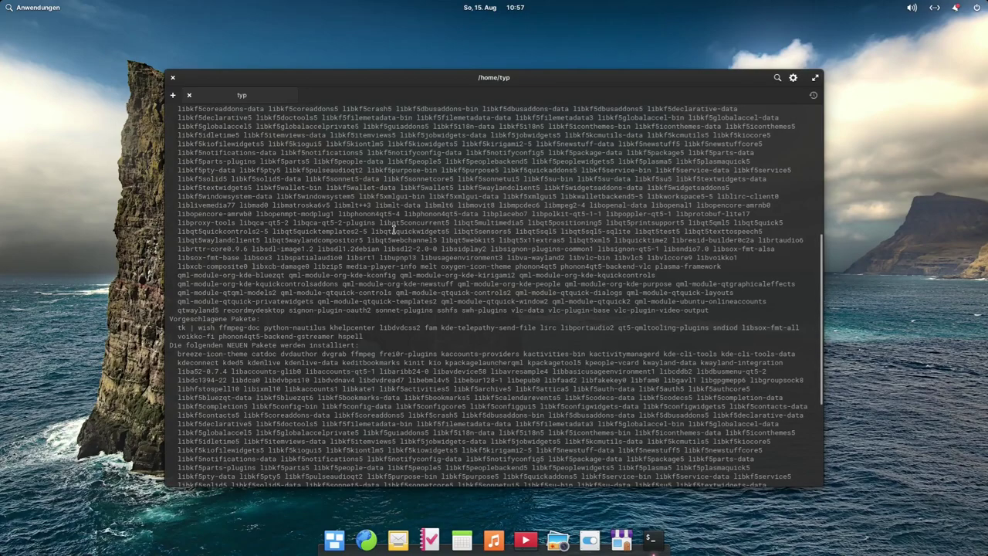
{"action": "scroll", "coordinate": [394, 230], "scroll_direction": "down", "scroll_amount": 8}
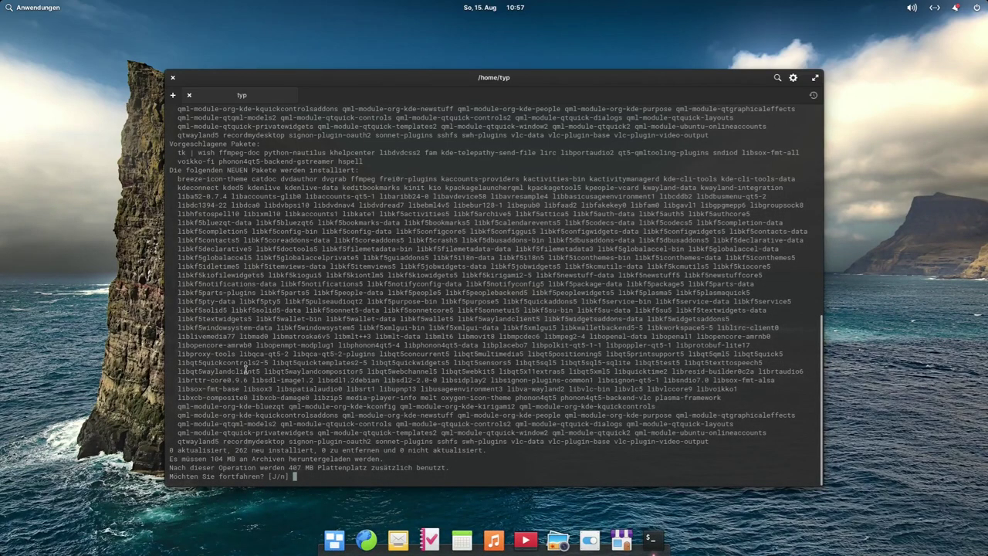
{"action": "left_click_drag", "start_coordinate": [268, 353], "coordinate": [284, 354]}
{"action": "left_click_drag", "start_coordinate": [322, 354], "coordinate": [334, 354]}
{"action": "left_click_drag", "start_coordinate": [582, 371], "coordinate": [592, 372]}
{"action": "left_click", "coordinate": [544, 382]}
Step: Confirm installing kdenlive 19.12.3 and, once setup finishes, bring up the applications menu
{"action": "key", "text": "Return"}
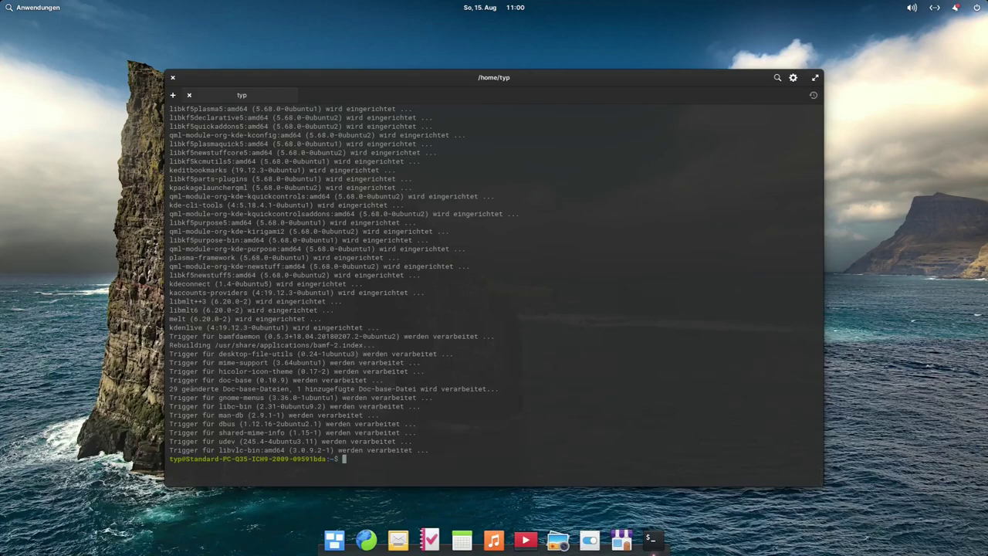
{"action": "left_click", "coordinate": [37, 9]}
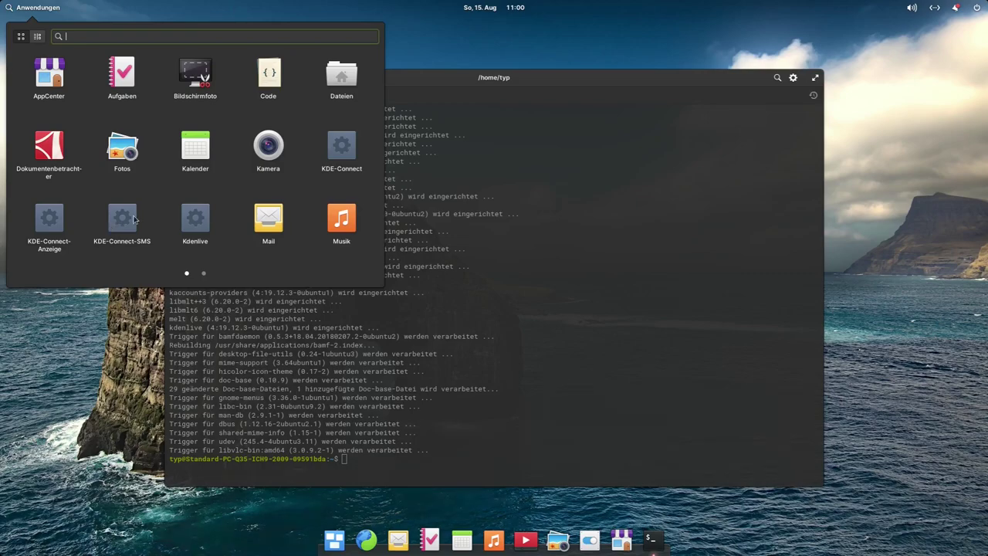
Step: Launch the newly installed Kdenlive and close the Terminal window
{"action": "left_click", "coordinate": [196, 221]}
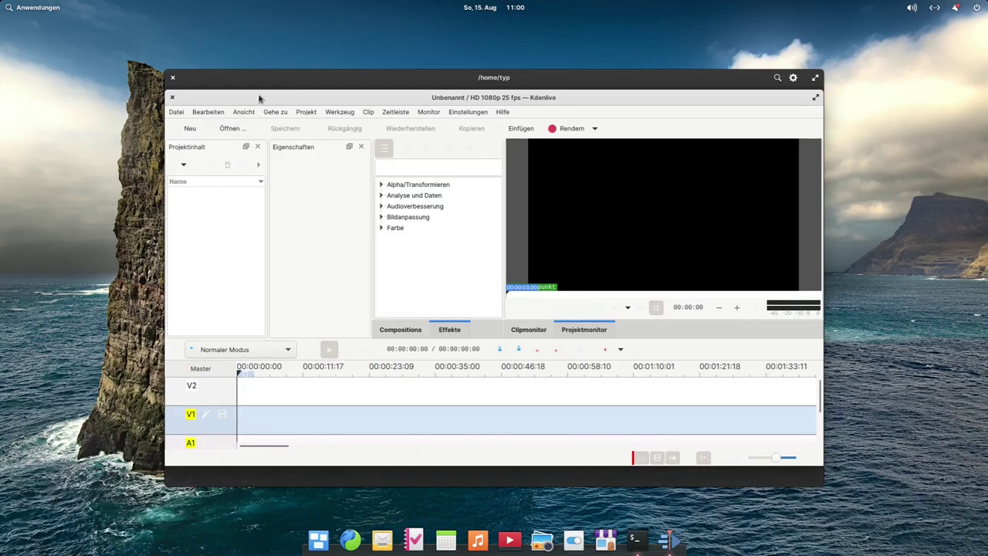
{"action": "left_click_drag", "start_coordinate": [278, 88], "coordinate": [277, 181]}
{"action": "left_click_drag", "start_coordinate": [172, 172], "coordinate": [174, 179]}
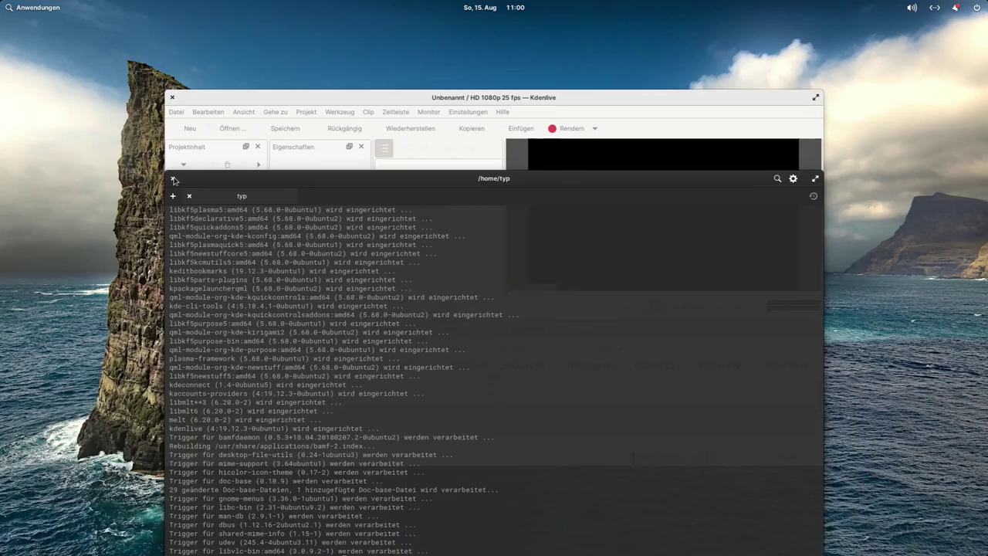
{"action": "left_click", "coordinate": [173, 179]}
Step: Maximise Kdenlive, narrowing the Effekte panel and widening Projektinhalt
{"action": "left_click_drag", "start_coordinate": [467, 101], "coordinate": [456, 5]}
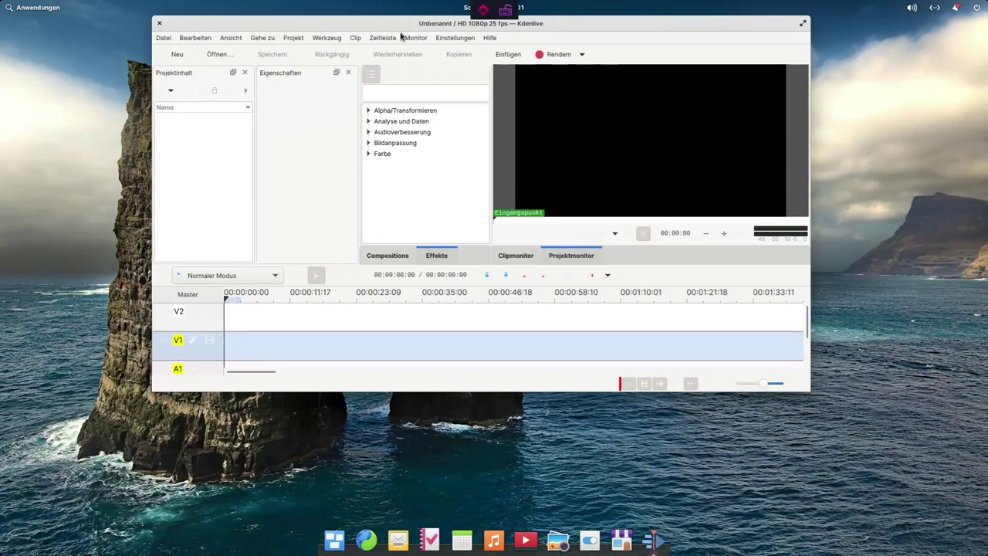
{"action": "key", "text": "super+Up"}
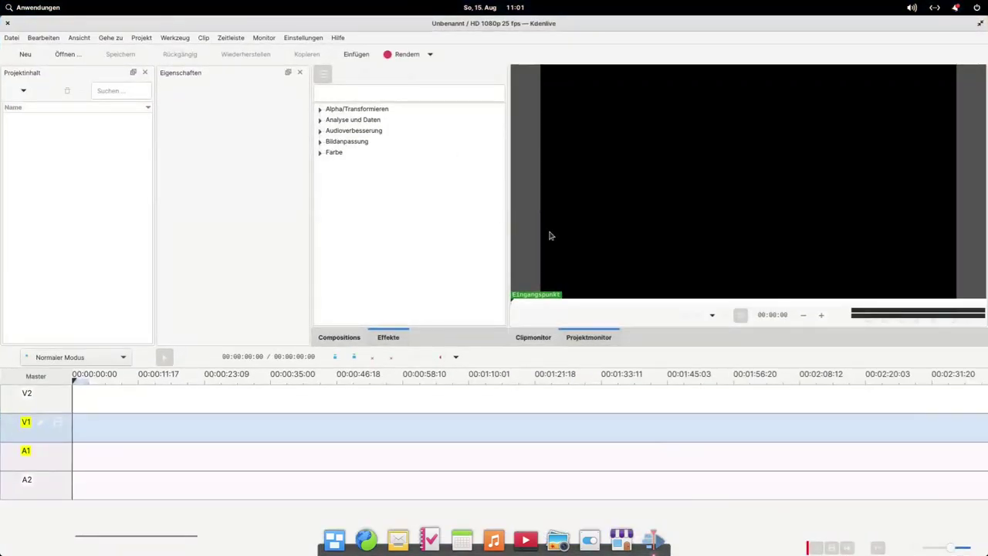
{"action": "left_click_drag", "start_coordinate": [300, 287], "coordinate": [352, 275]}
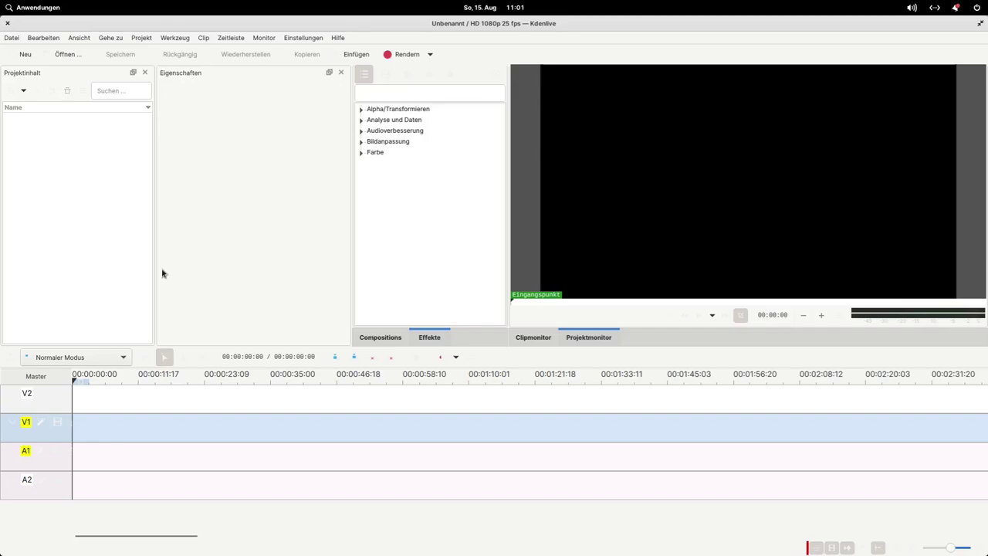
{"action": "left_click_drag", "start_coordinate": [156, 271], "coordinate": [181, 280]}
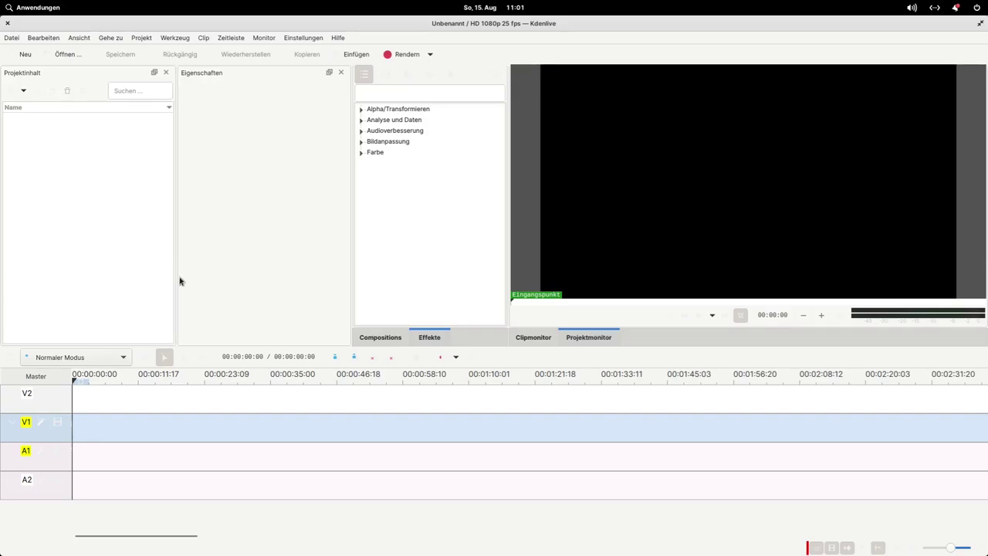
{"action": "left_click", "coordinate": [37, 7]}
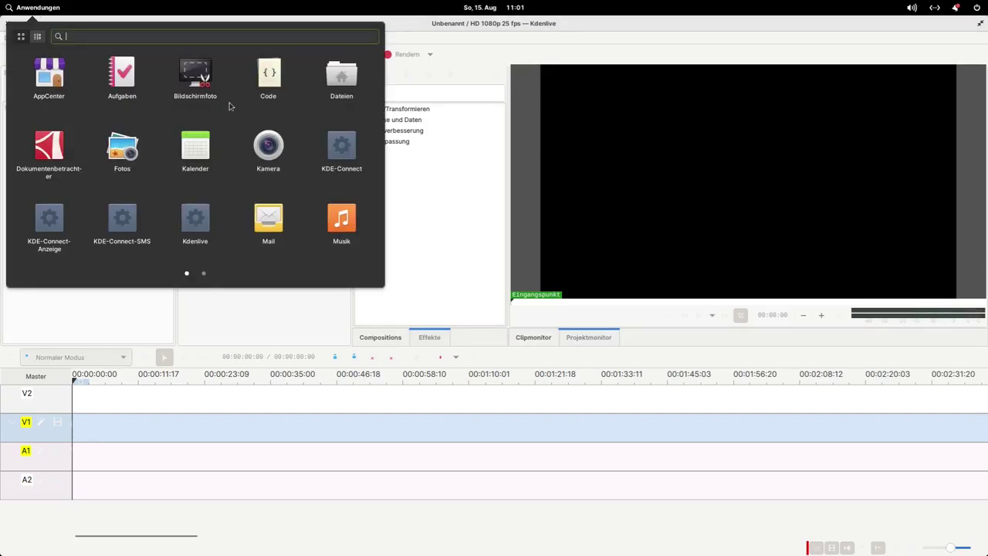
{"action": "left_click", "coordinate": [479, 236]}
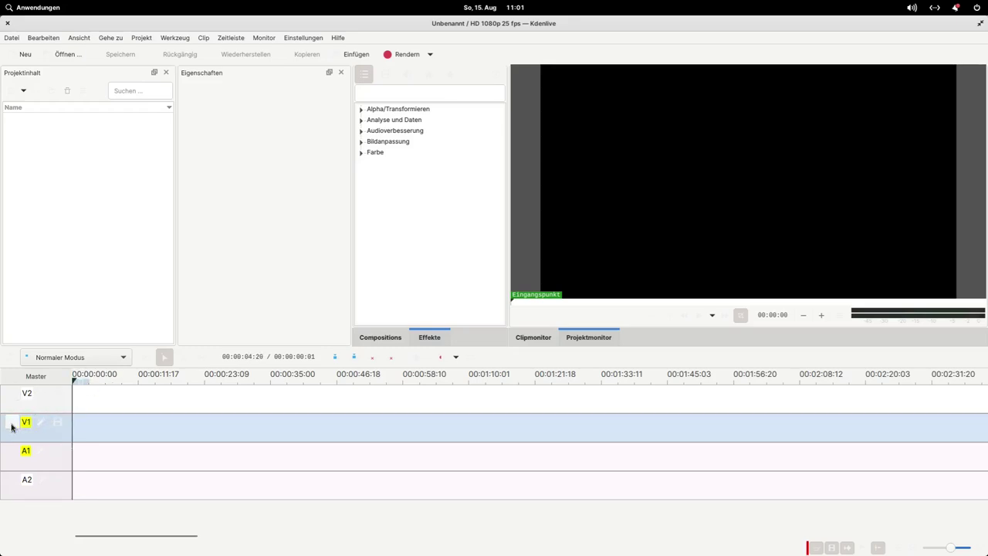
{"action": "left_click", "coordinate": [14, 424]}
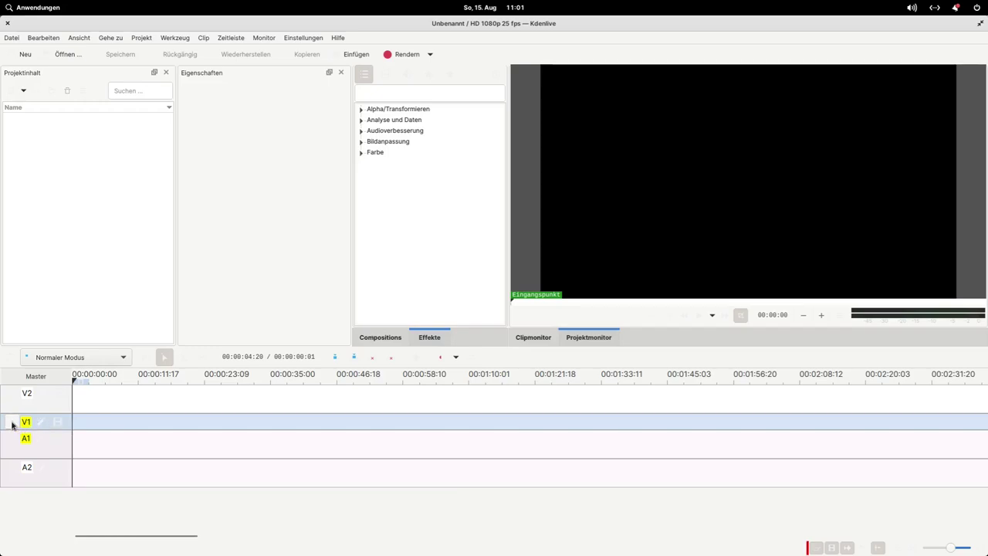
{"action": "left_click", "coordinate": [15, 427]}
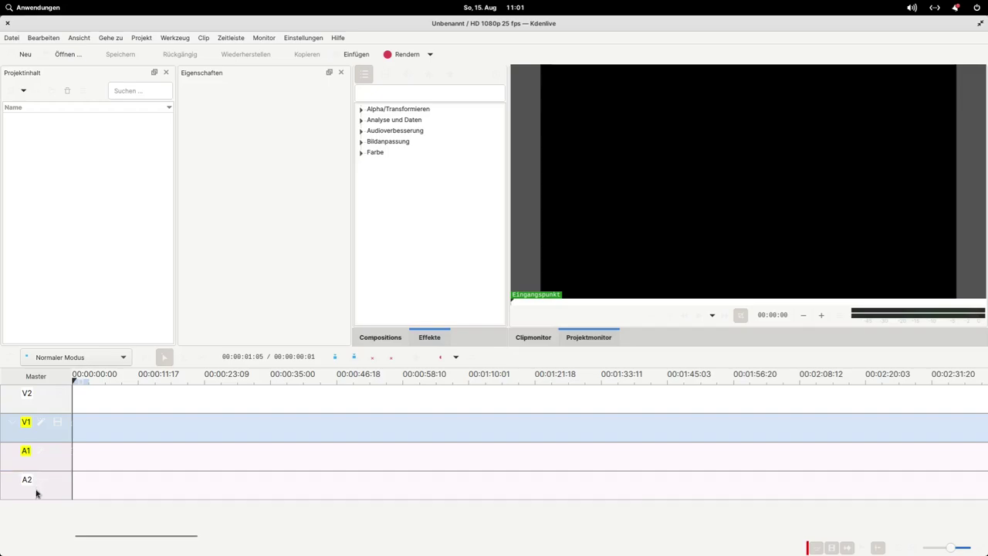
{"action": "left_click", "coordinate": [121, 356]}
{"action": "left_click", "coordinate": [120, 358]}
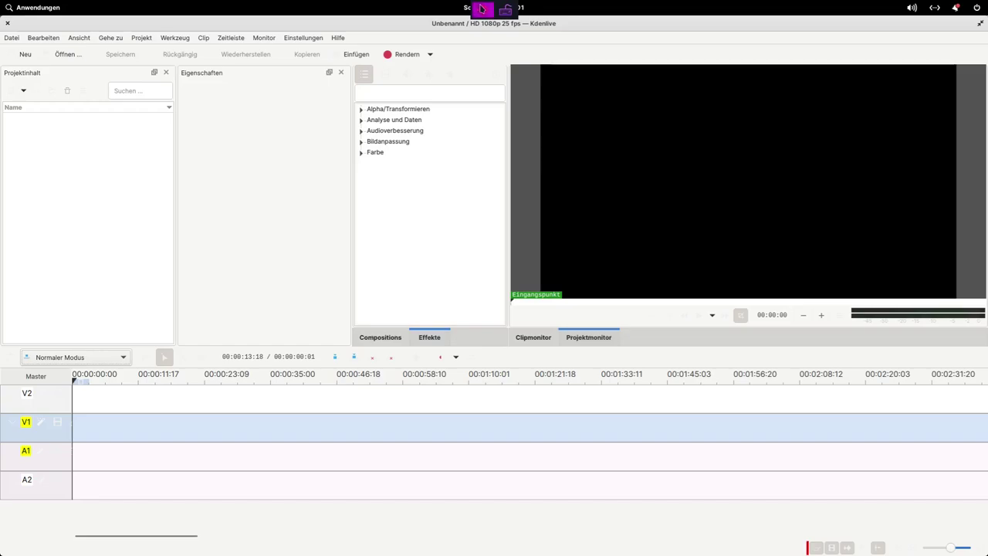
Step: Exit the VM full-screen view, minimise OBS to reveal Dolphin, and launch the host's Kdenlive 21.08
{"action": "left_click", "coordinate": [482, 11]}
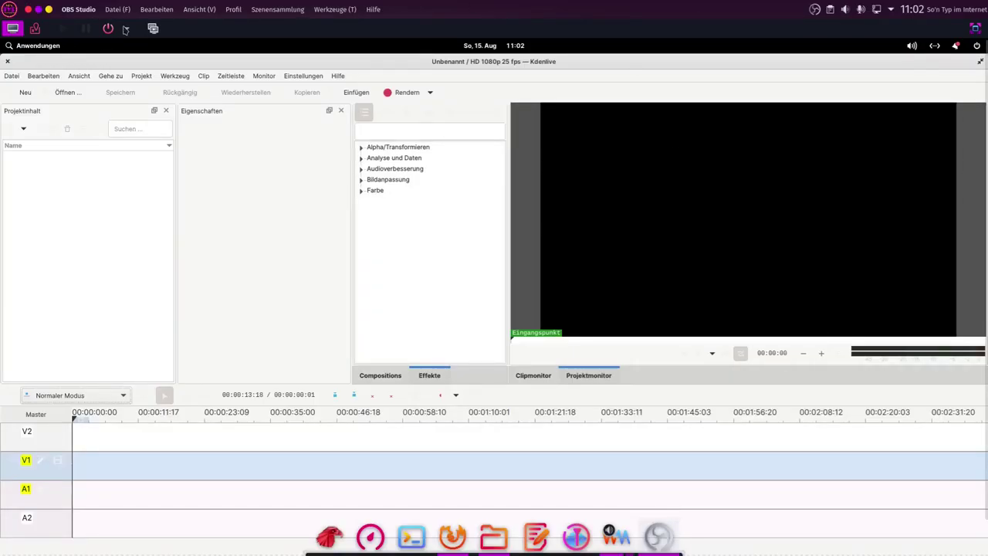
{"action": "left_click", "coordinate": [52, 14]}
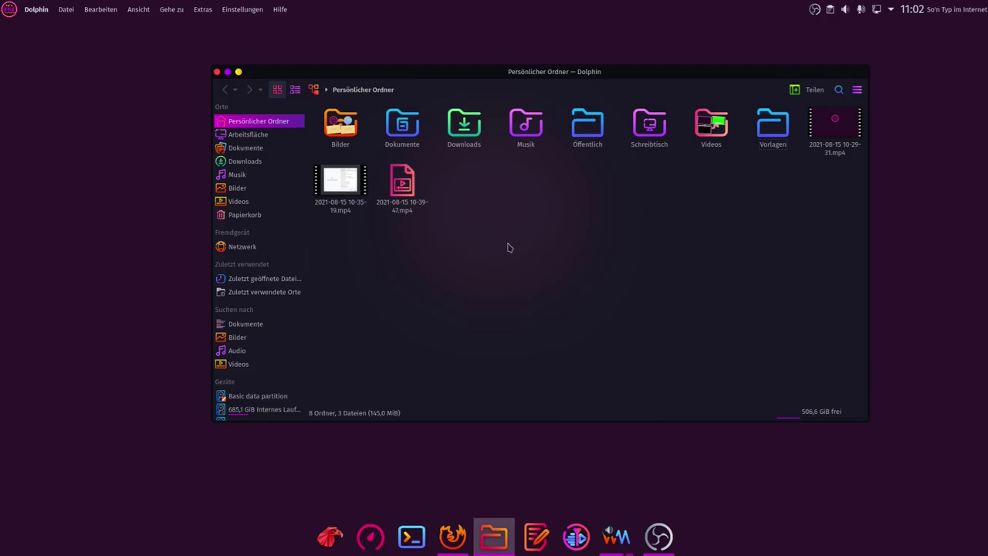
{"action": "left_click", "coordinate": [576, 533]}
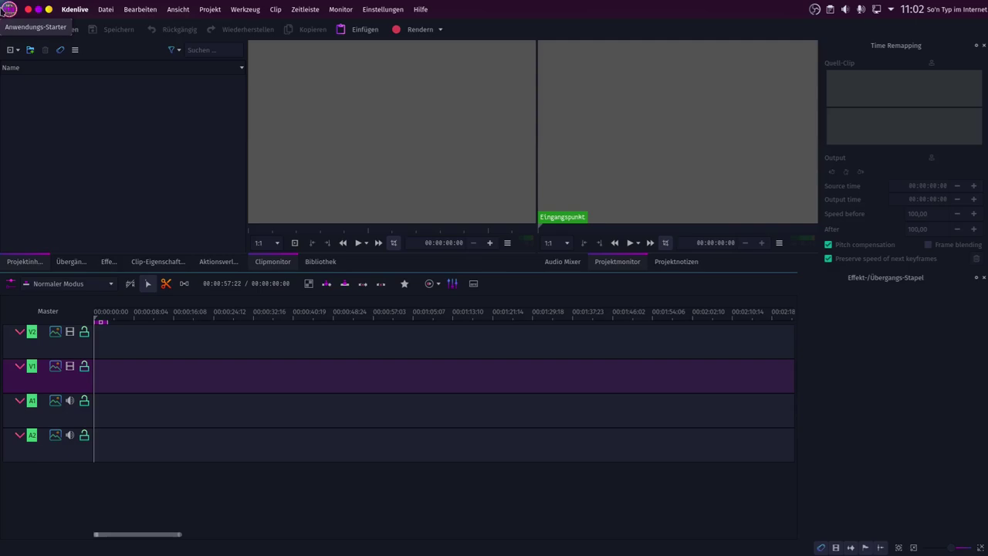
Step: Check the host launcher's categories including Entwicklung, then close the host's Kdenlive window
{"action": "left_click", "coordinate": [13, 15]}
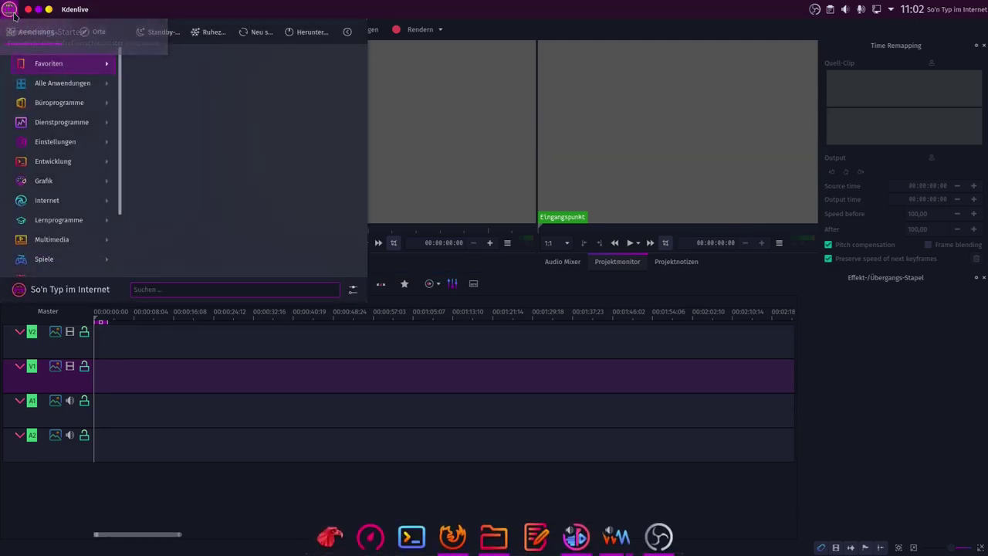
{"action": "left_click", "coordinate": [473, 222]}
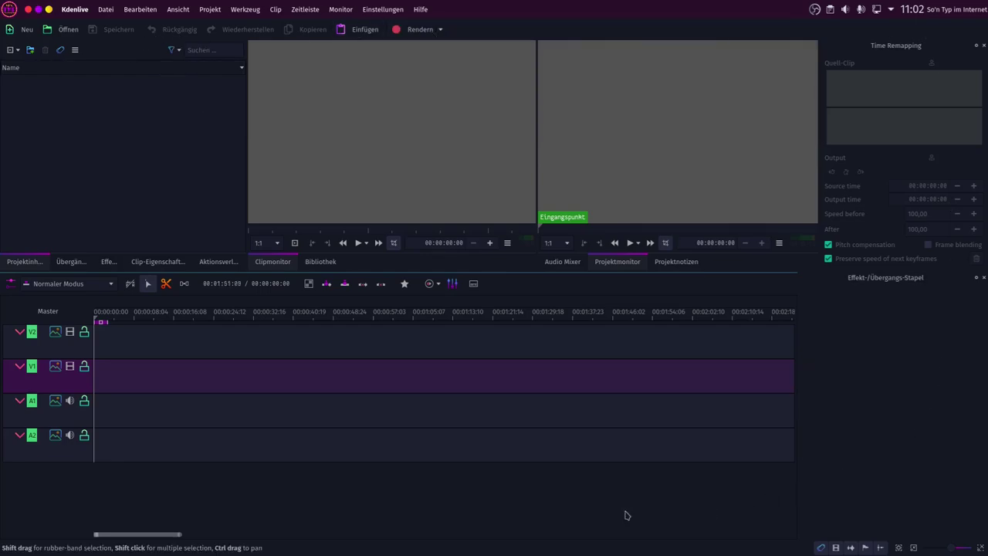
{"action": "left_click", "coordinate": [7, 11]}
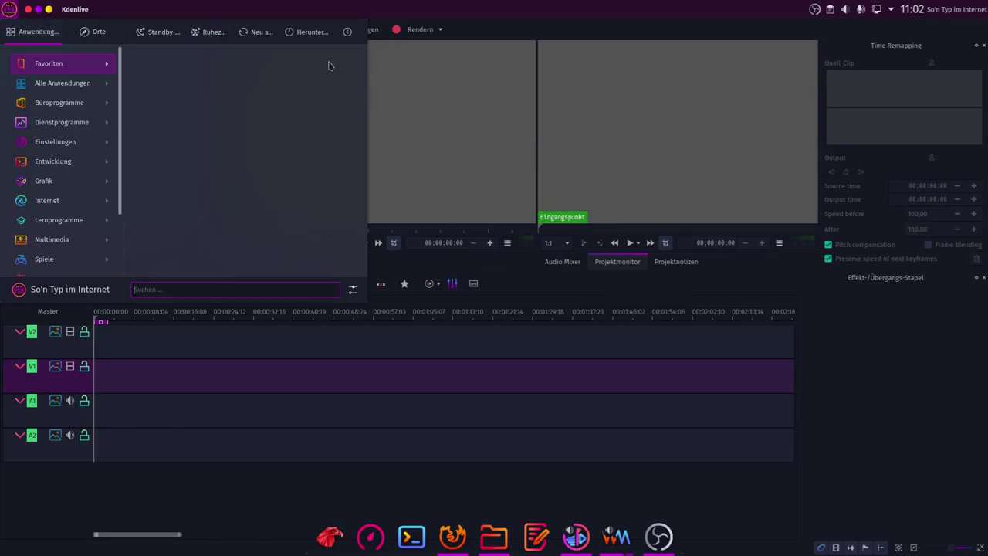
{"action": "mouse_move", "coordinate": [48, 165]}
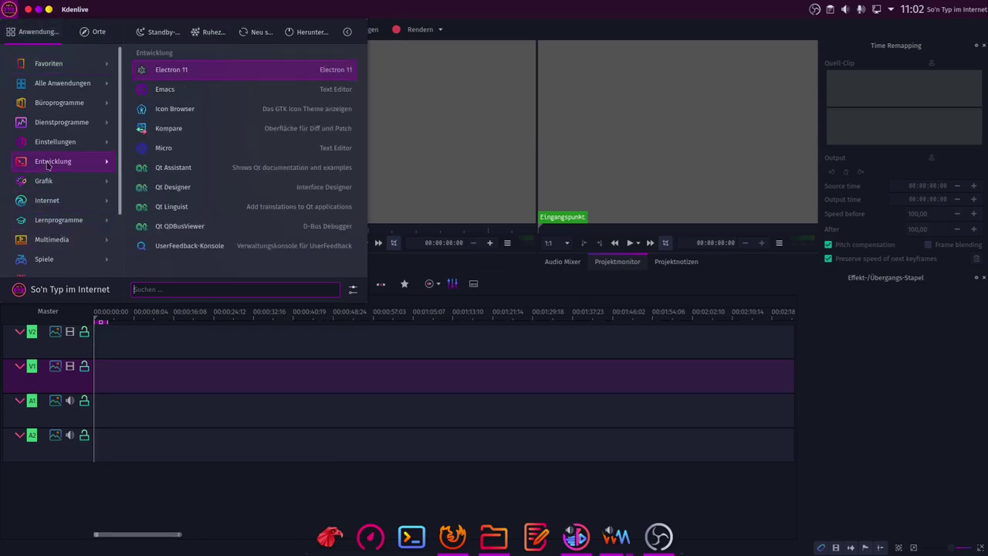
{"action": "left_click", "coordinate": [887, 417]}
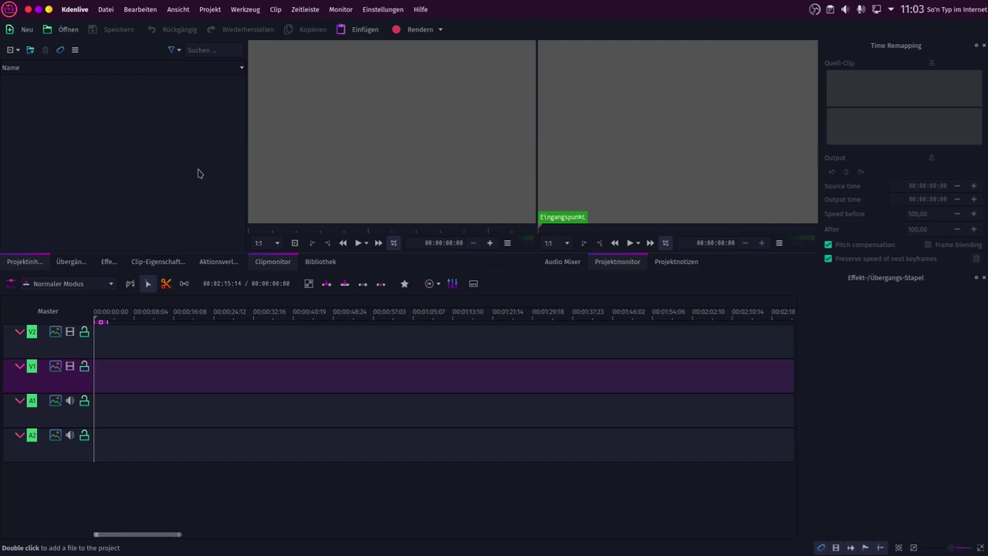
{"action": "left_click", "coordinate": [30, 10]}
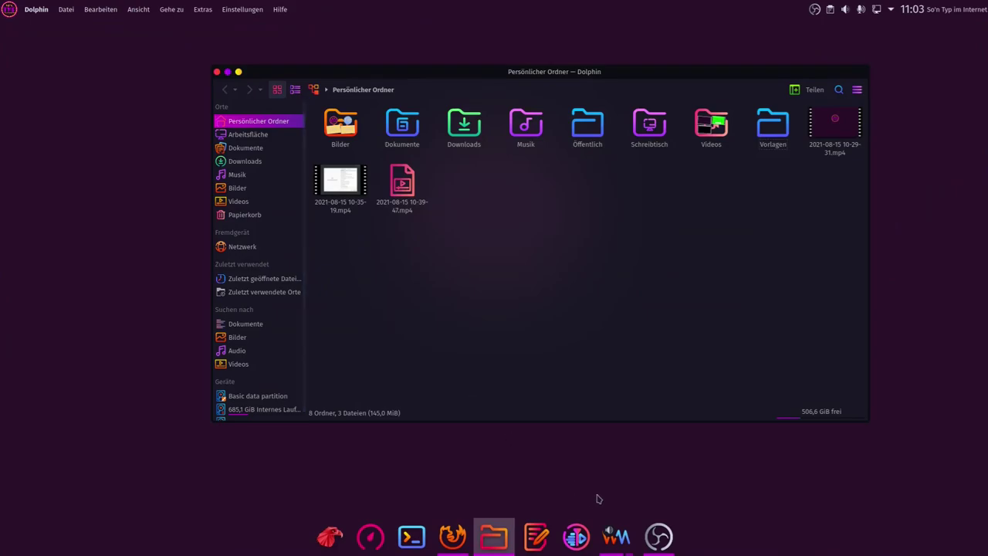
Step: Return to the guest VM in full screen and close its Kdenlive window
{"action": "left_click", "coordinate": [625, 547]}
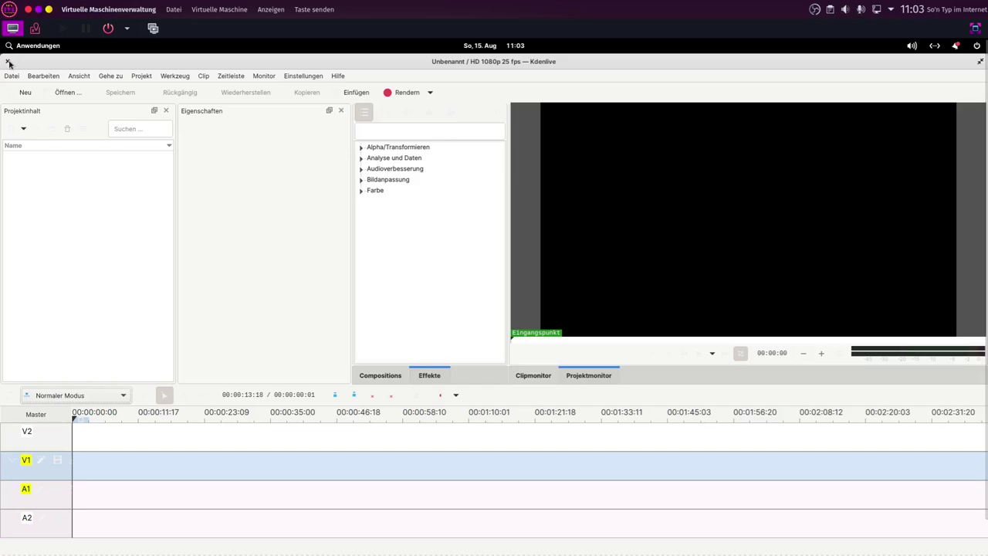
{"action": "left_click", "coordinate": [977, 28]}
{"action": "left_click", "coordinate": [400, 154]}
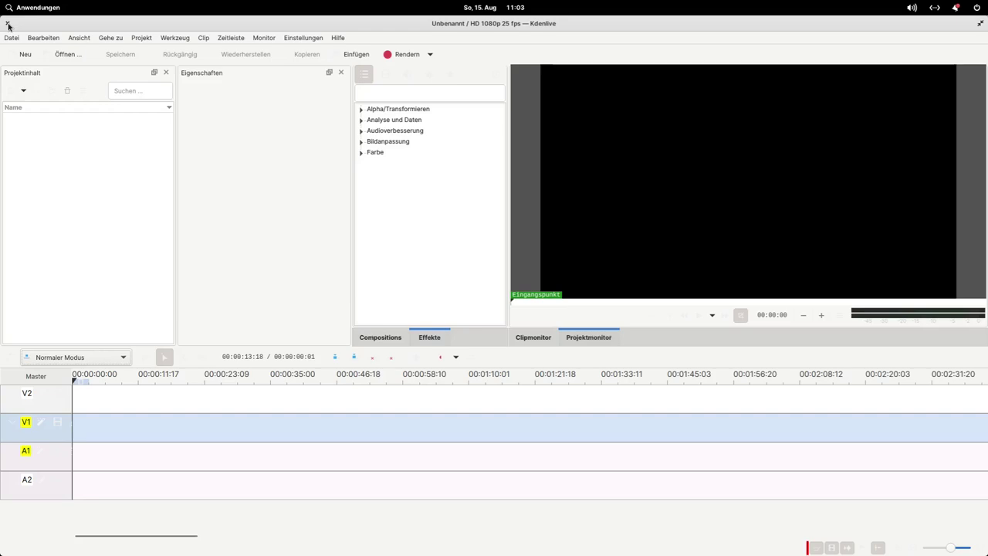
{"action": "left_click", "coordinate": [8, 26]}
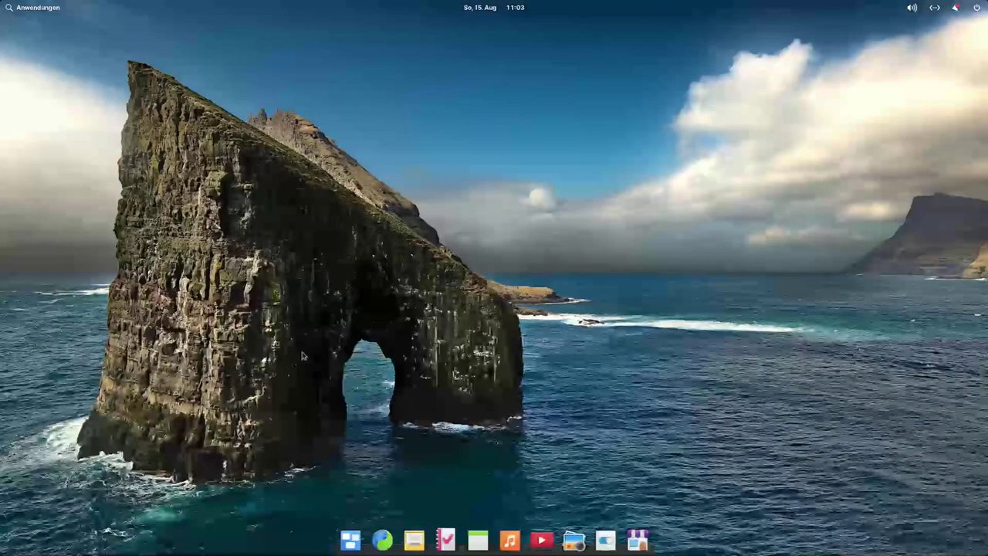
Step: Start a new Terminal from page two of Anwendungen
{"action": "left_click", "coordinate": [34, 7]}
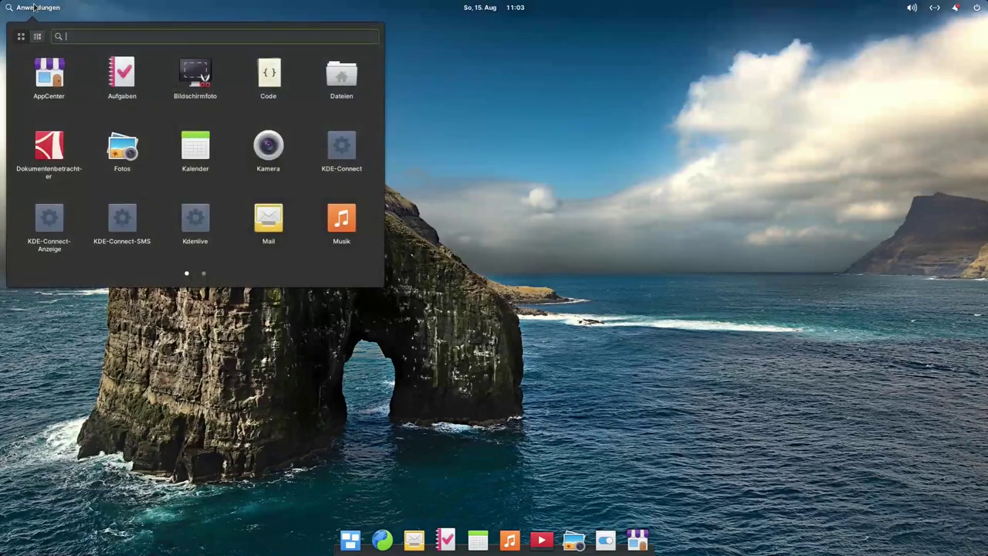
{"action": "scroll", "coordinate": [134, 139], "scroll_direction": "down", "scroll_amount": 1}
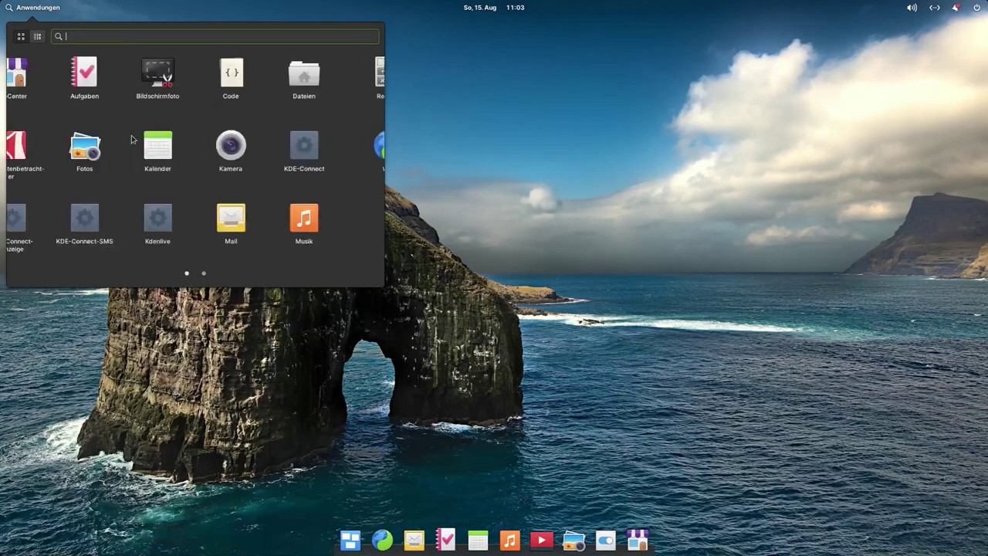
{"action": "left_click", "coordinate": [194, 76]}
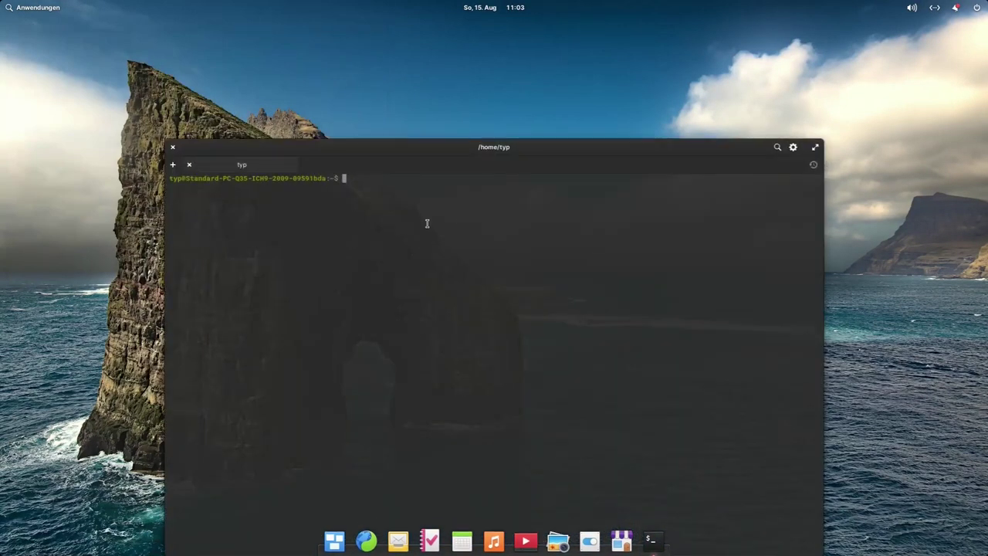
Step: Remove kdenlive 4:19.12.3 via 'sudo apt remove kdenlive', entering the password and confirming with J
{"action": "left_click_drag", "start_coordinate": [437, 154], "coordinate": [437, 73]}
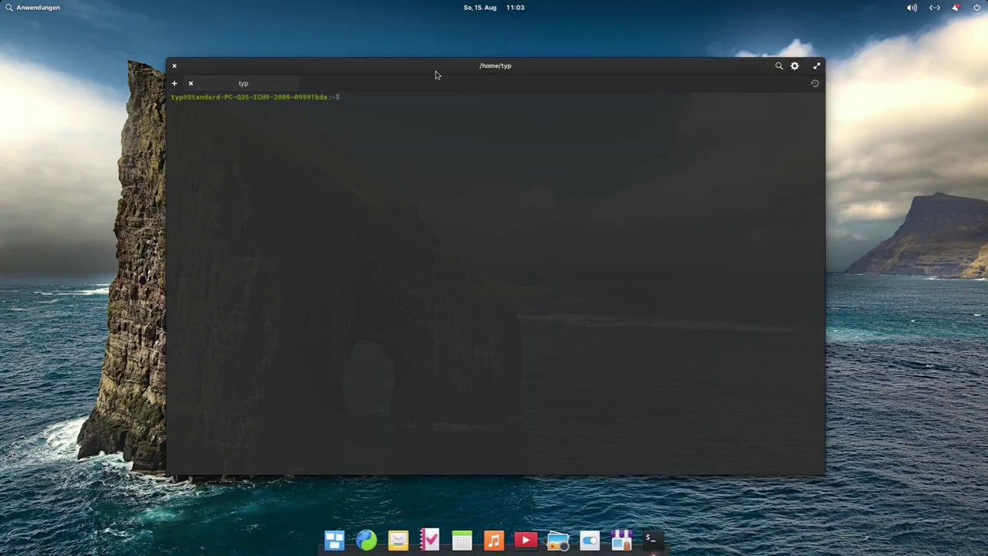
{"action": "type", "text": "sudo apt remove kdenlive"}
{"action": "key", "text": "Return"}
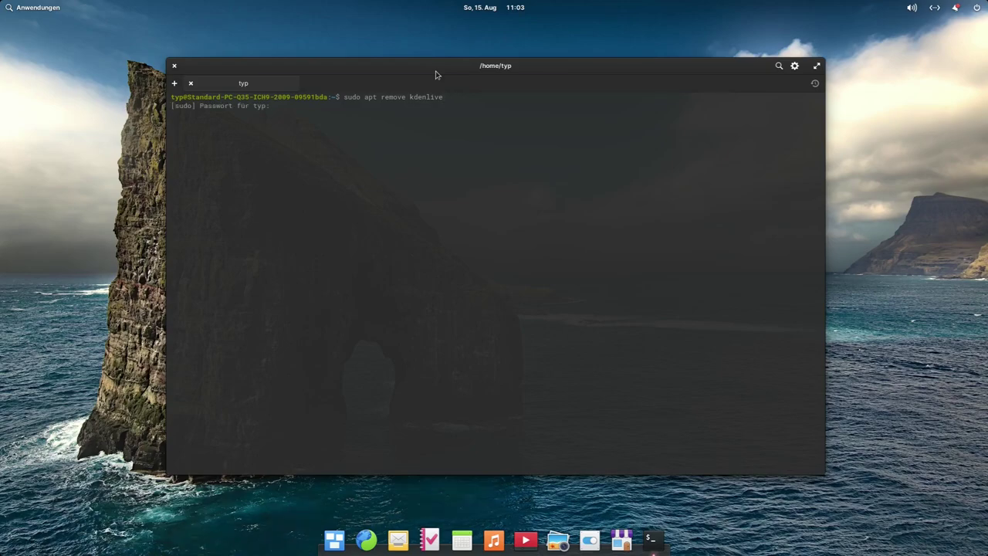
{"action": "key", "text": "Return"}
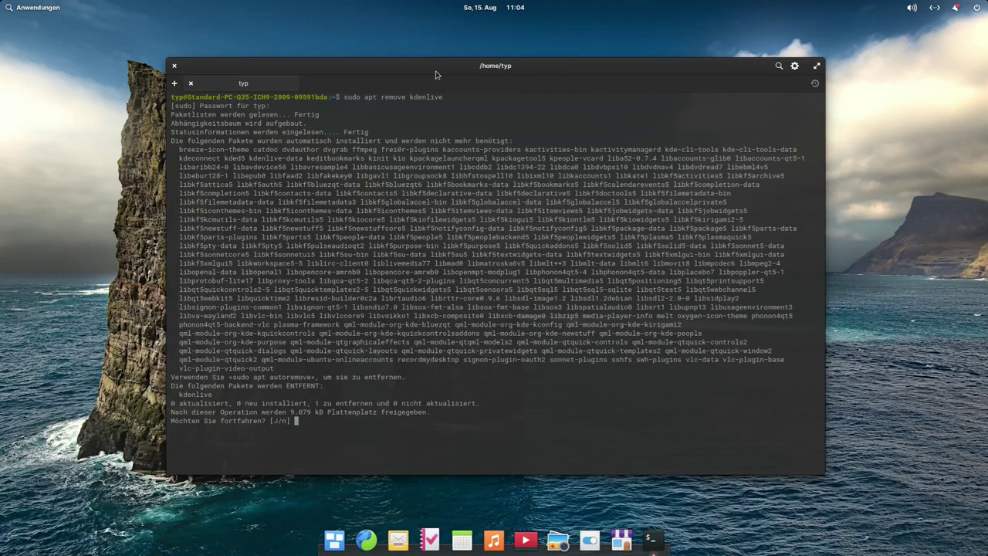
{"action": "key", "text": "Return"}
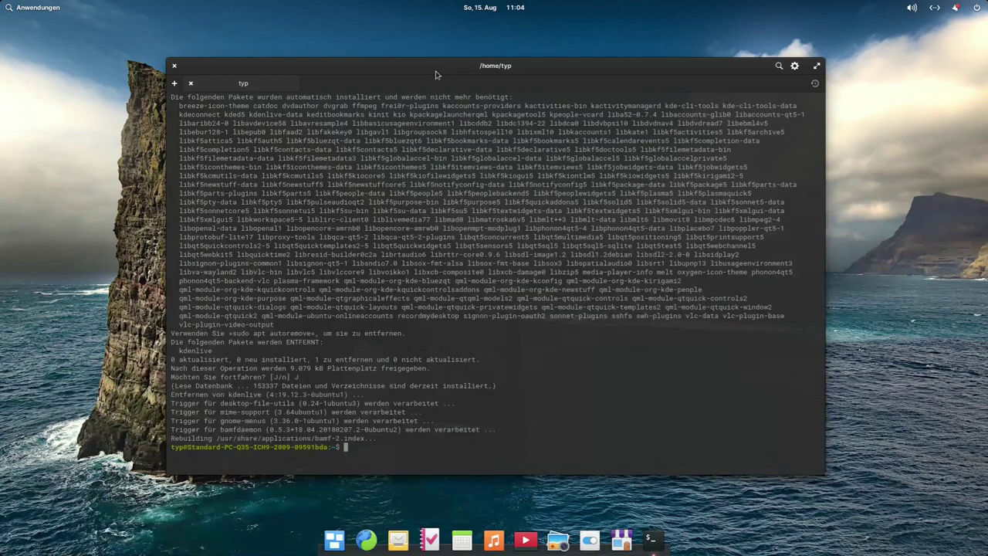
{"action": "left_click", "coordinate": [36, 7]}
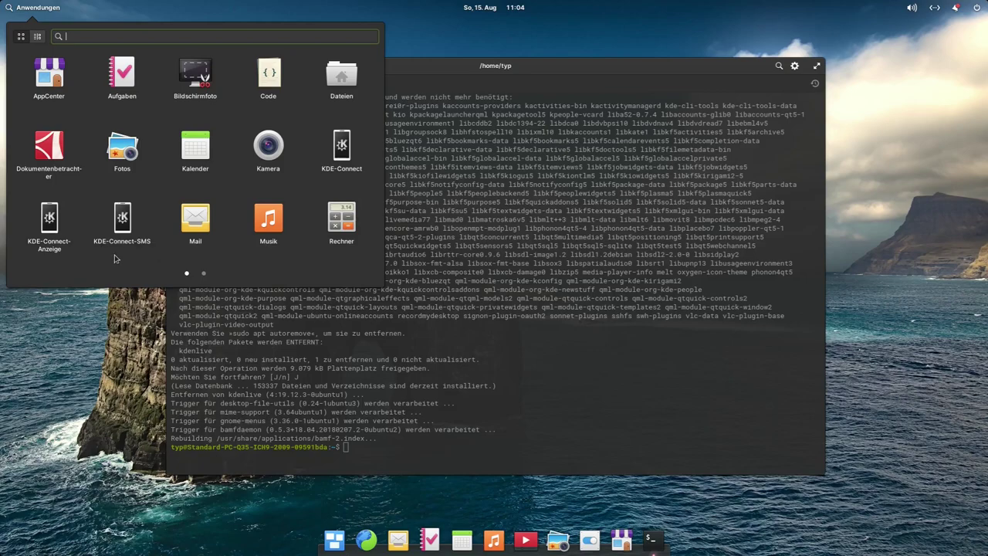
Step: In the Web browser, Google 'flathub', accept the cookie terms, and open the flathub.org result
{"action": "left_click", "coordinate": [519, 388]}
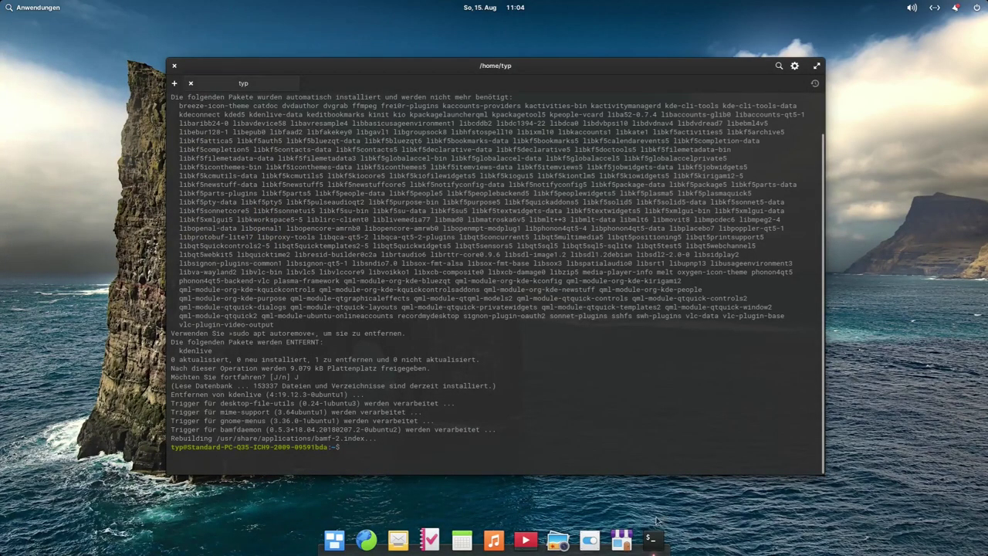
{"action": "left_click", "coordinate": [368, 541]}
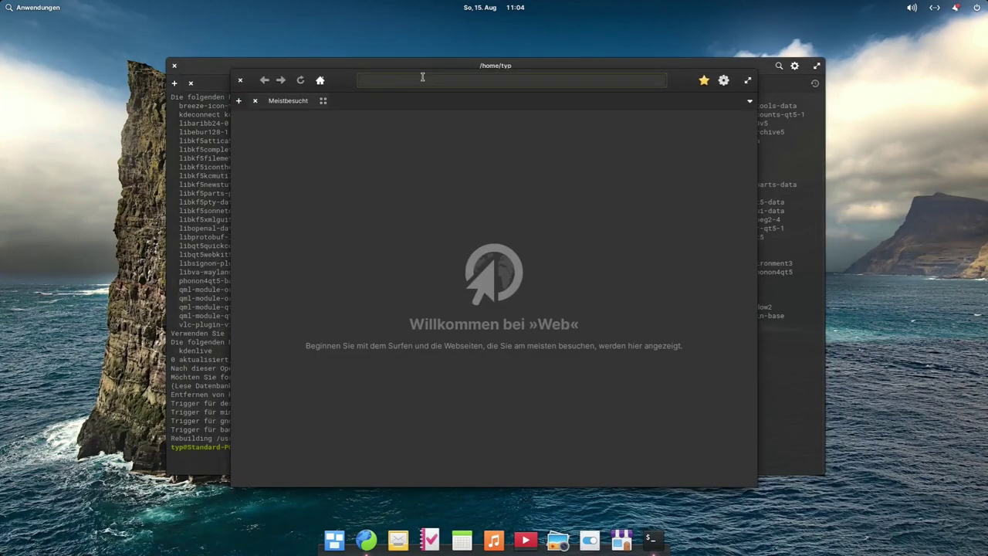
{"action": "type", "text": "flathub"}
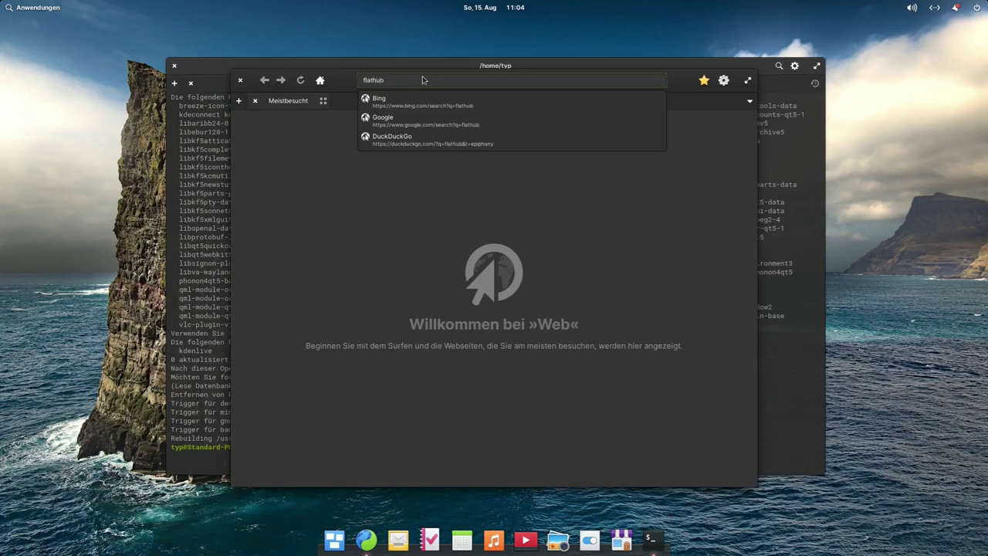
{"action": "key", "text": "Down"}
{"action": "key", "text": "Down"}
{"action": "key", "text": "Return"}
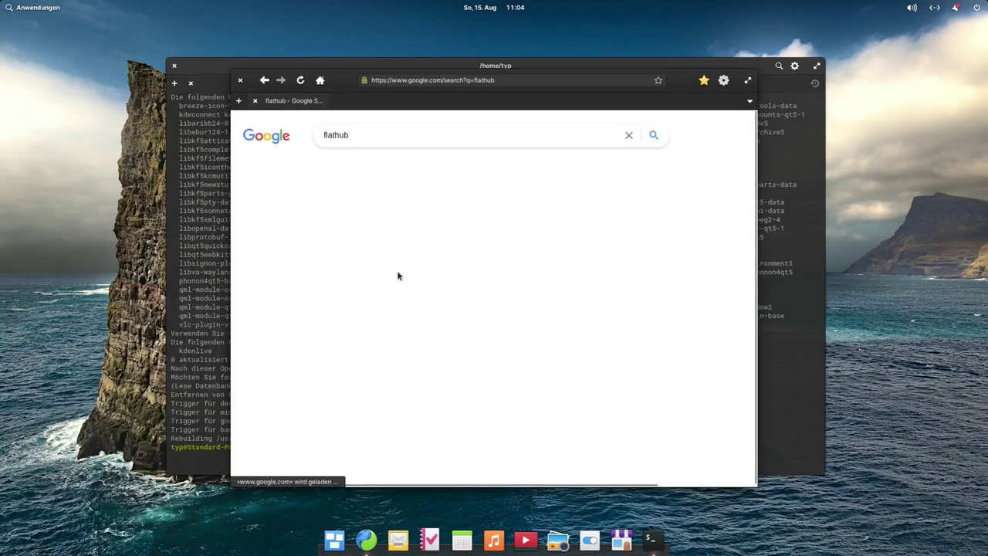
{"action": "scroll", "coordinate": [622, 310], "scroll_direction": "down", "scroll_amount": 3}
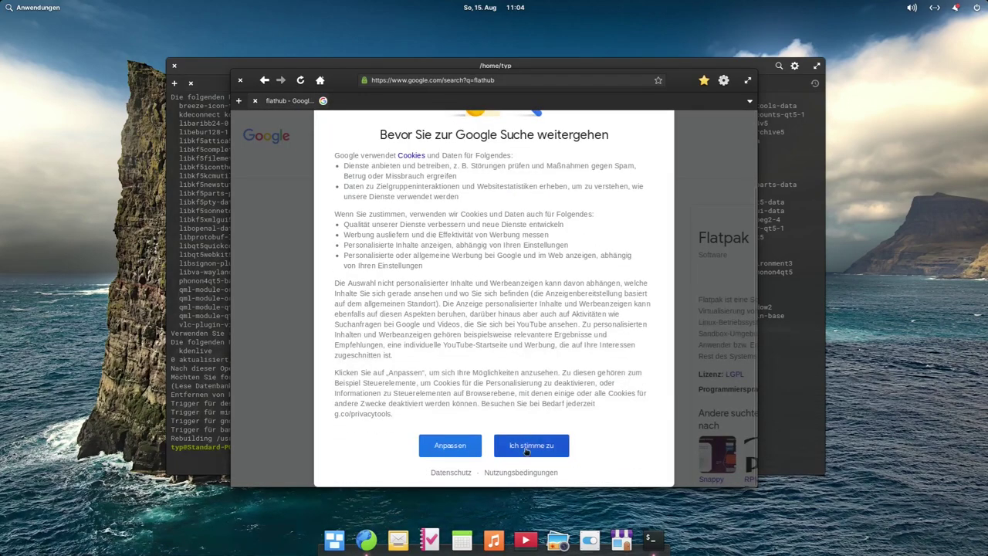
{"action": "left_click", "coordinate": [532, 445]}
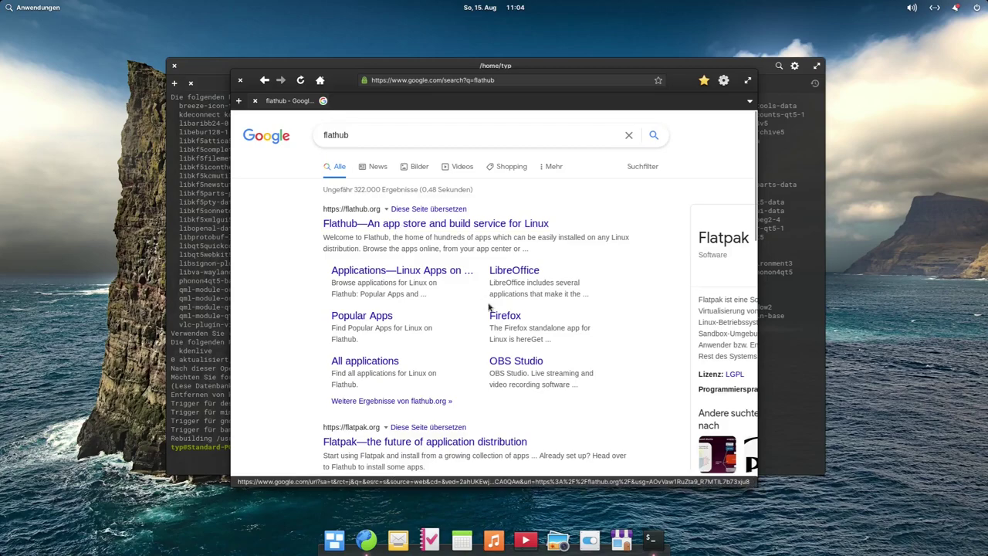
{"action": "left_click", "coordinate": [436, 223]}
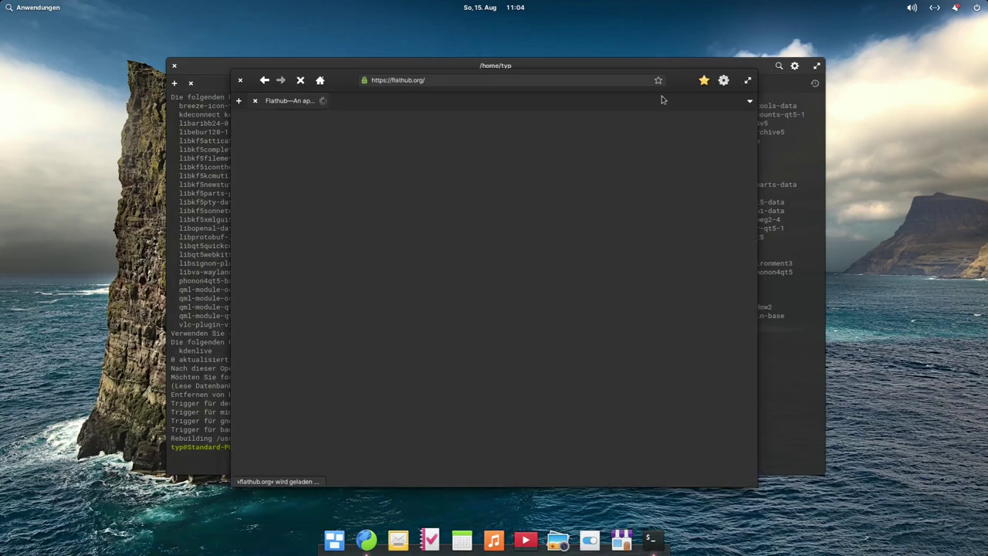
Step: Maximize the browser and scroll through the Flathub home page
{"action": "left_click", "coordinate": [747, 81]}
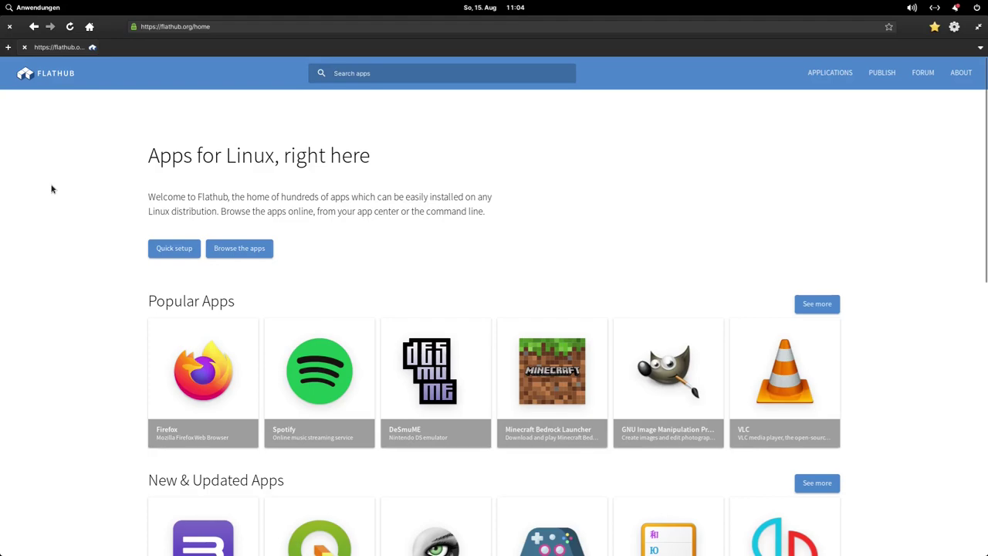
{"action": "scroll", "coordinate": [571, 160], "scroll_direction": "down", "scroll_amount": 2}
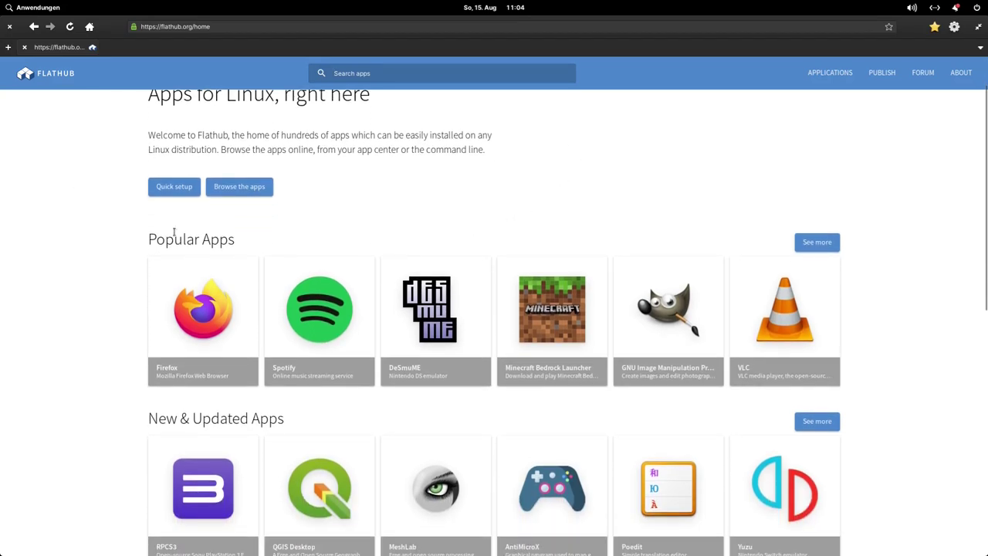
{"action": "scroll", "coordinate": [132, 239], "scroll_direction": "down", "scroll_amount": 4}
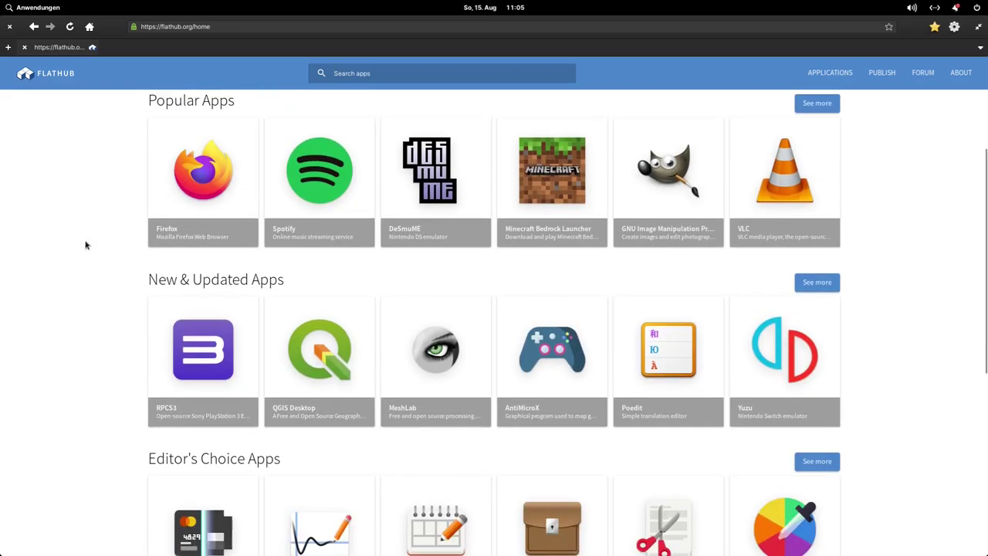
{"action": "scroll", "coordinate": [100, 236], "scroll_direction": "down", "scroll_amount": 4}
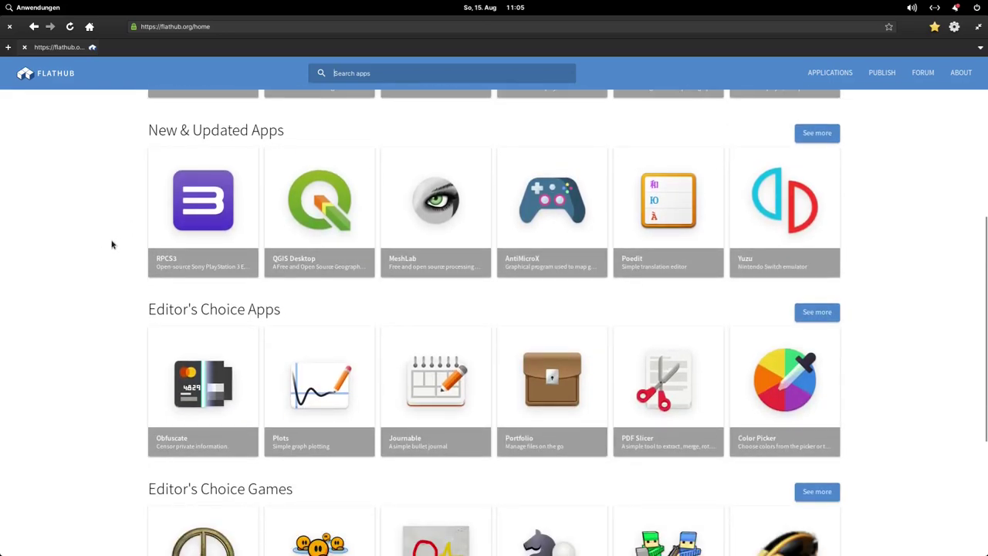
{"action": "scroll", "coordinate": [112, 245], "scroll_direction": "up", "scroll_amount": 4}
{"action": "scroll", "coordinate": [112, 245], "scroll_direction": "down", "scroll_amount": 8}
{"action": "scroll", "coordinate": [112, 245], "scroll_direction": "up", "scroll_amount": 12}
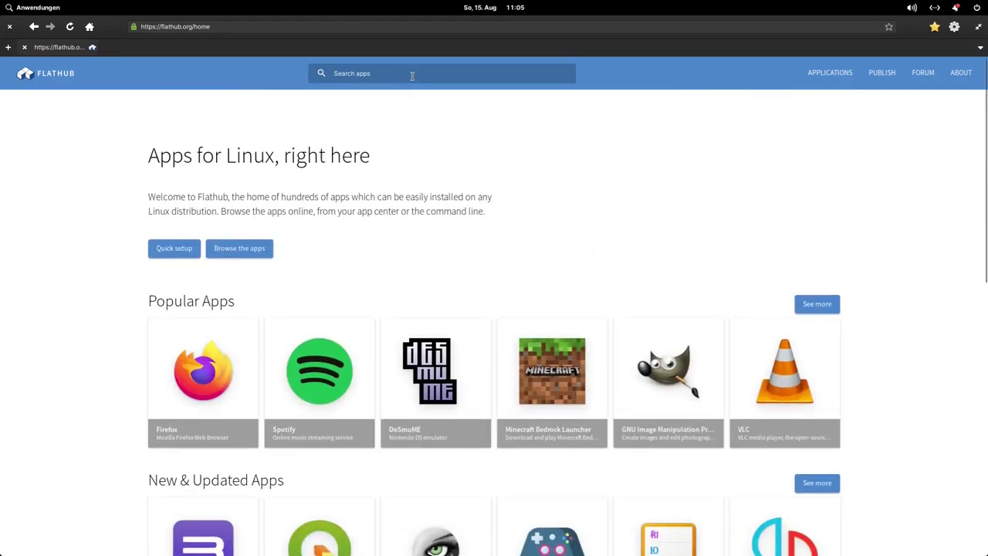
Step: Search Flathub for 'kdenlive' and open the Kdenlive app page
{"action": "type", "text": "kd"}
{"action": "type", "text": "l"}
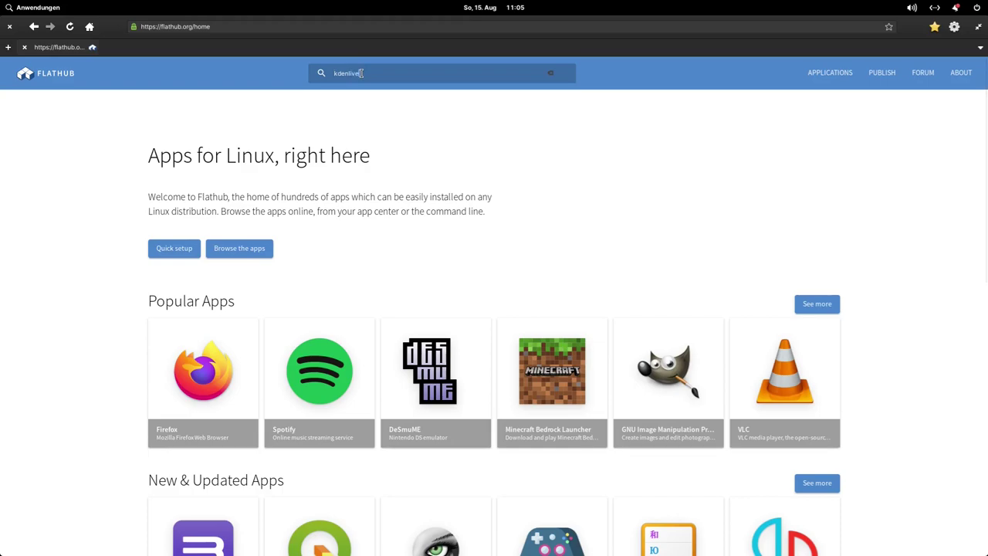
{"action": "type", "text": "ive"}
{"action": "key", "text": "Return"}
{"action": "left_click", "coordinate": [184, 225]}
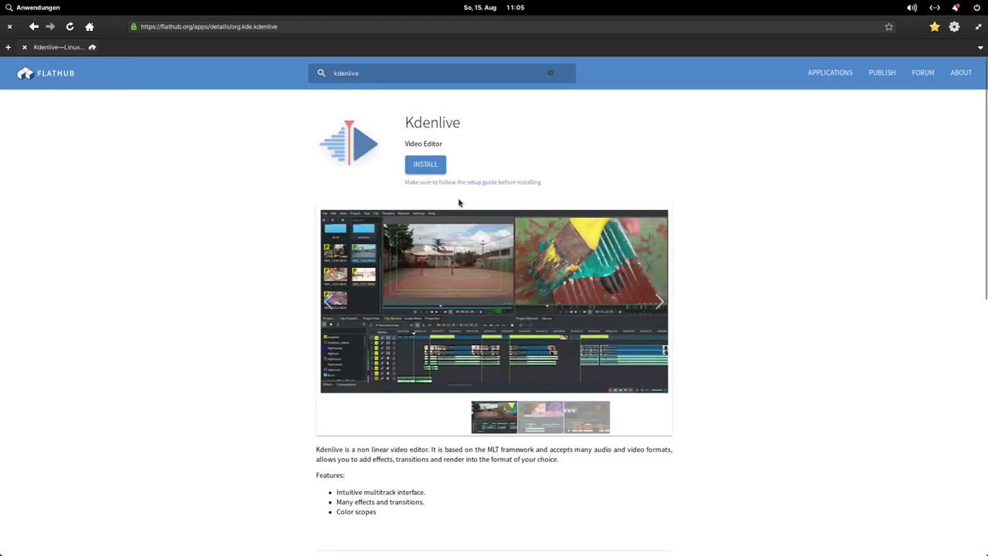
Step: Download the Kdenlive install file and open org.kde.kdenlive.flatpakref from the downloads list
{"action": "left_click", "coordinate": [425, 171]}
{"action": "left_click", "coordinate": [913, 31]}
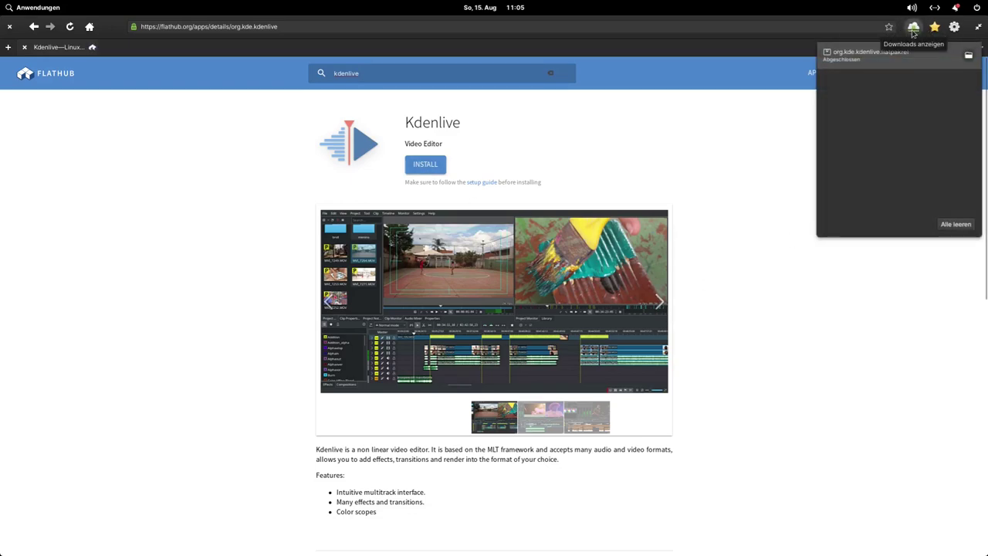
{"action": "left_click", "coordinate": [884, 57]}
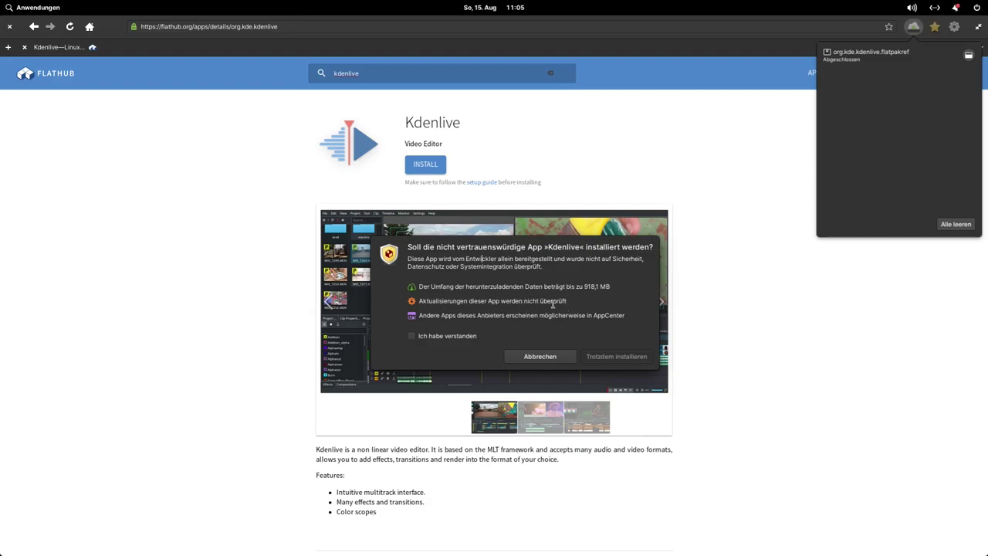
Step: Accept the untrusted-app warning, install Kdenlive in Sideload, then launch it via 'Anwendung öffnen'
{"action": "left_click_drag", "start_coordinate": [584, 287], "coordinate": [597, 286]}
{"action": "left_click", "coordinate": [586, 290]}
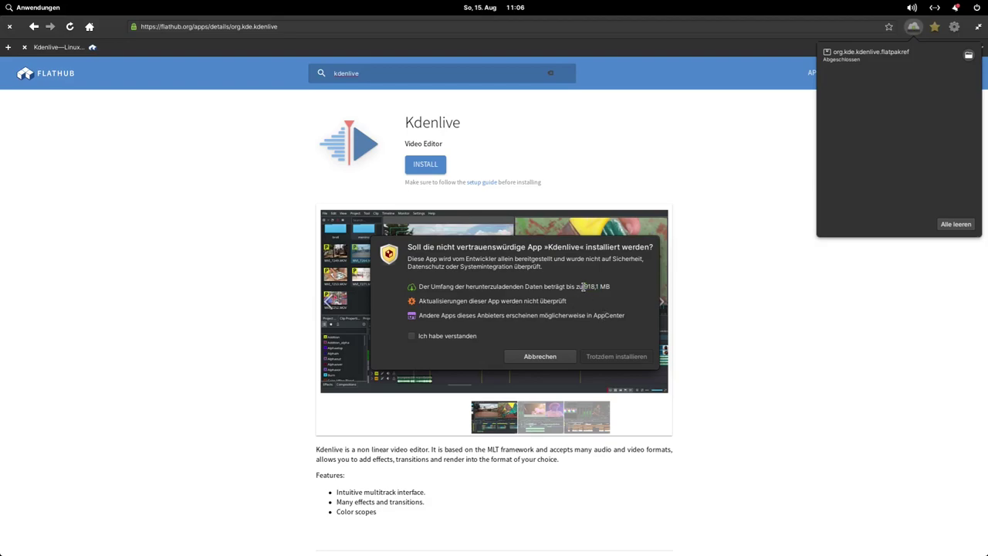
{"action": "left_click", "coordinate": [612, 339]}
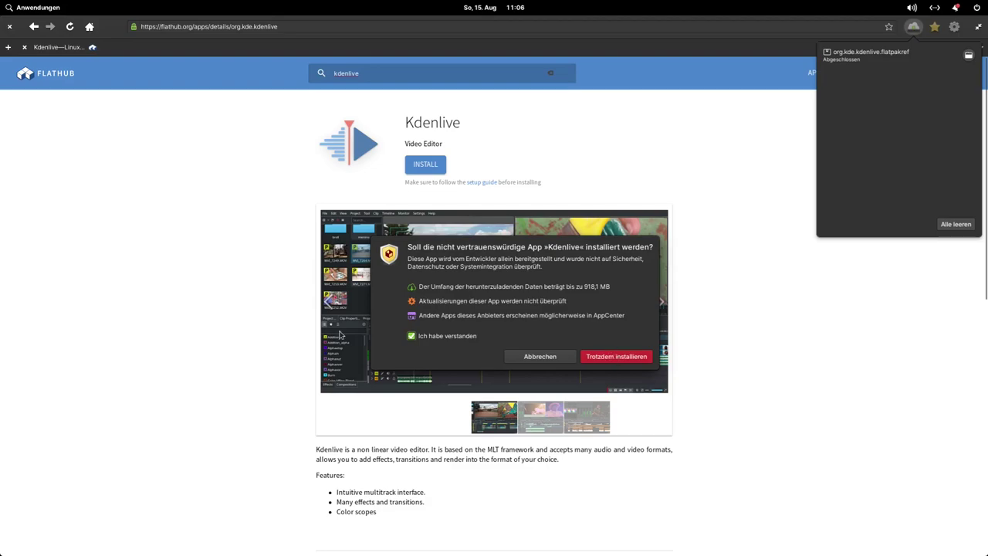
{"action": "left_click", "coordinate": [622, 362]}
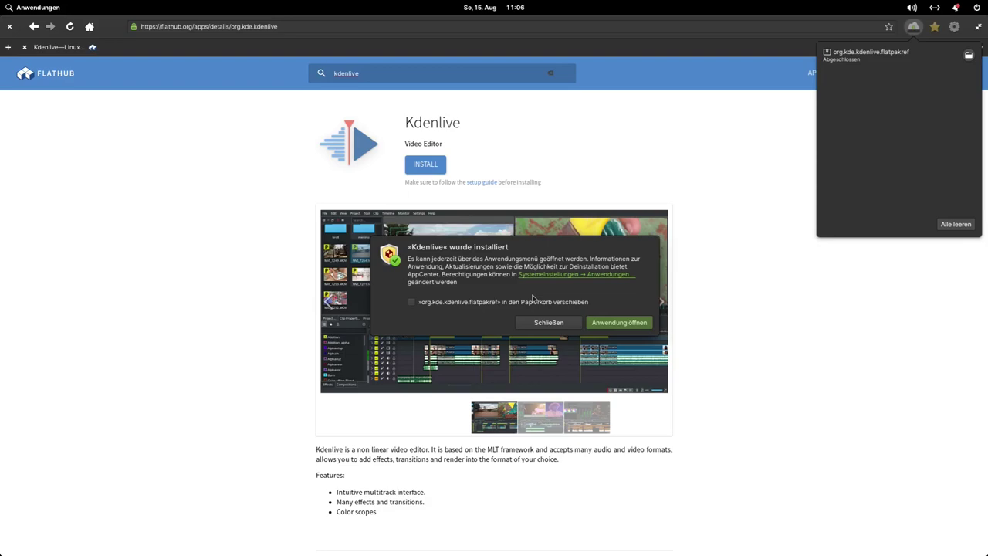
{"action": "left_click", "coordinate": [616, 323]}
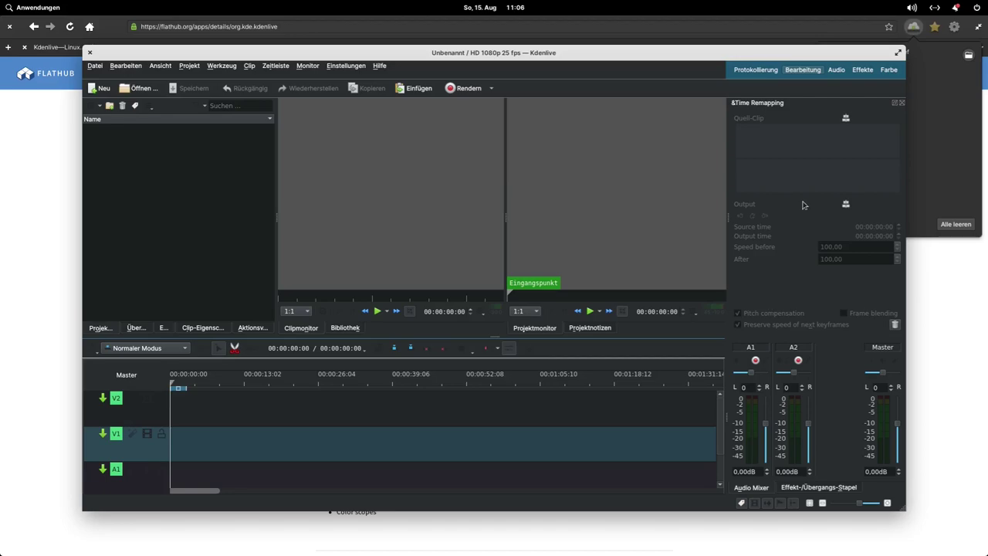
Step: Maximize the Kdenlive window, briefly opening and dismissing the applications launcher
{"action": "left_click", "coordinate": [898, 53]}
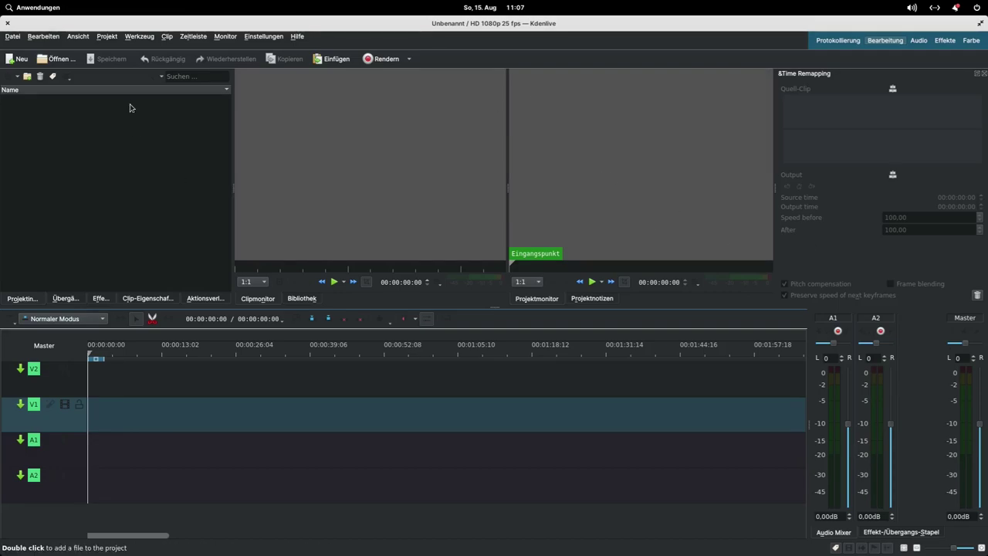
{"action": "left_click", "coordinate": [31, 8]}
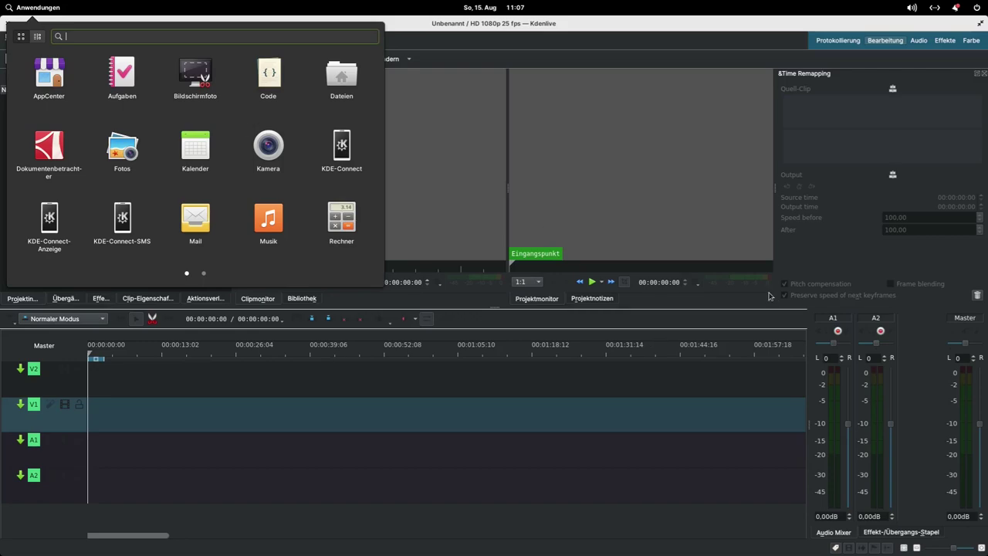
{"action": "left_click", "coordinate": [809, 260]}
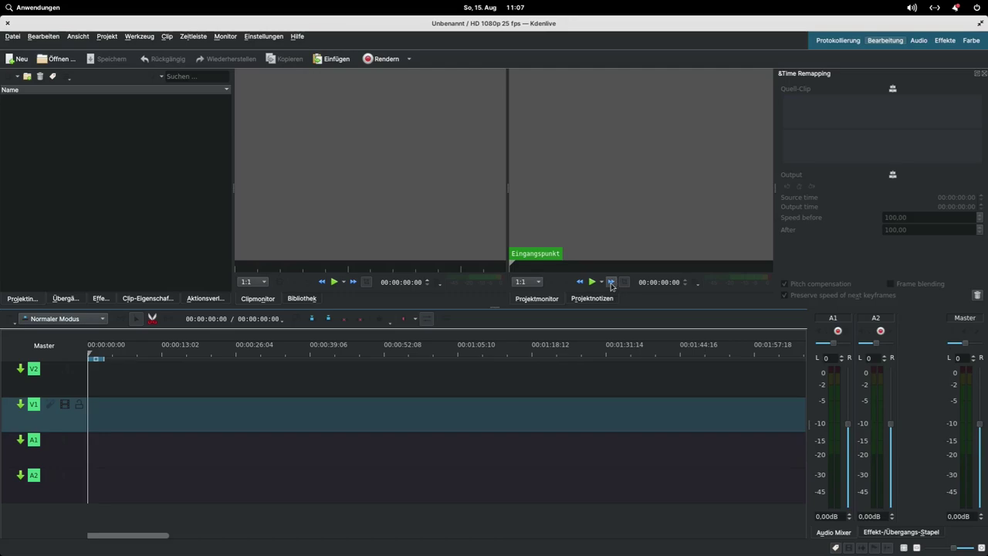
Step: Look through Kdenlive's Ansicht, Einstellungen and Clip menus, then quit Kdenlive
{"action": "left_click", "coordinate": [78, 36]}
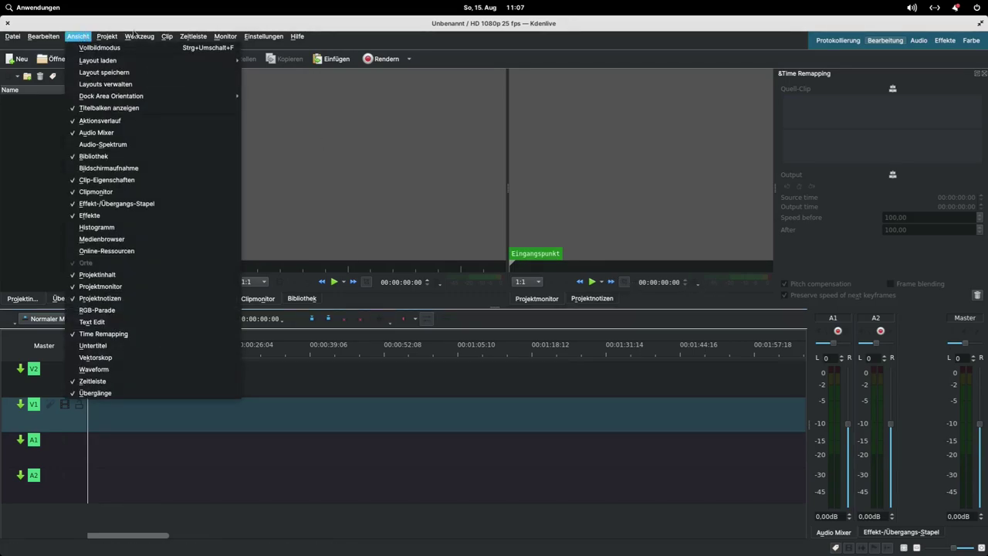
{"action": "mouse_move", "coordinate": [108, 37]}
{"action": "left_click", "coordinate": [80, 147]}
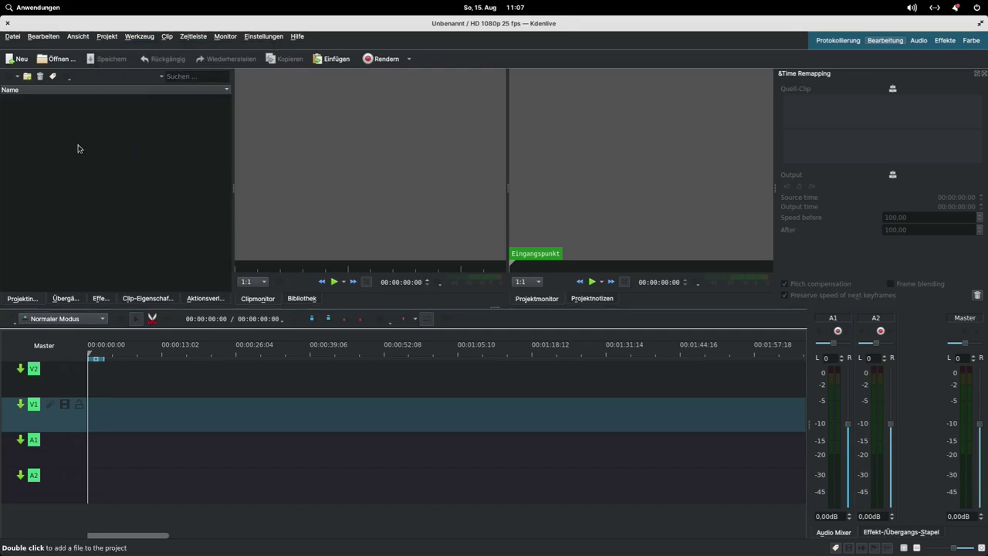
{"action": "left_click", "coordinate": [264, 36]}
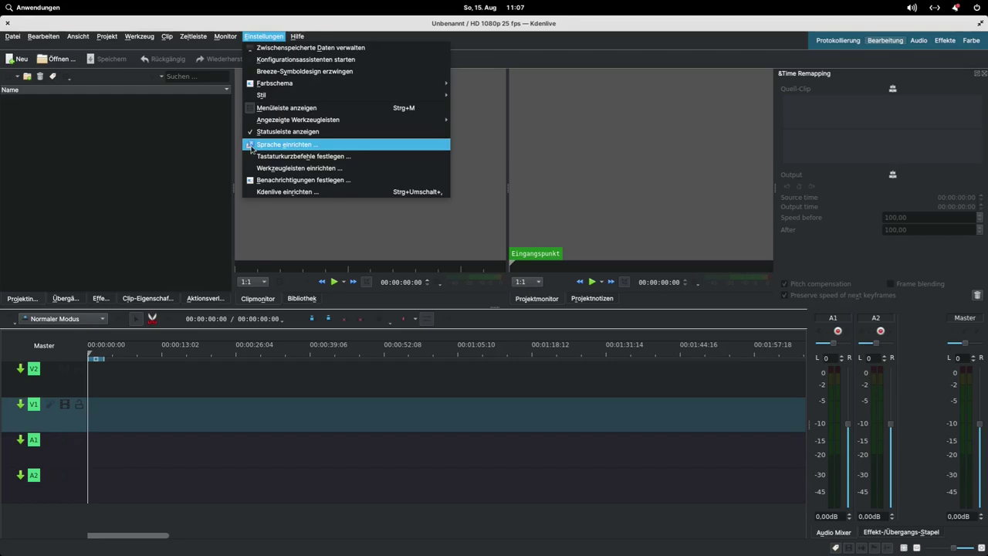
{"action": "mouse_move", "coordinate": [250, 86]}
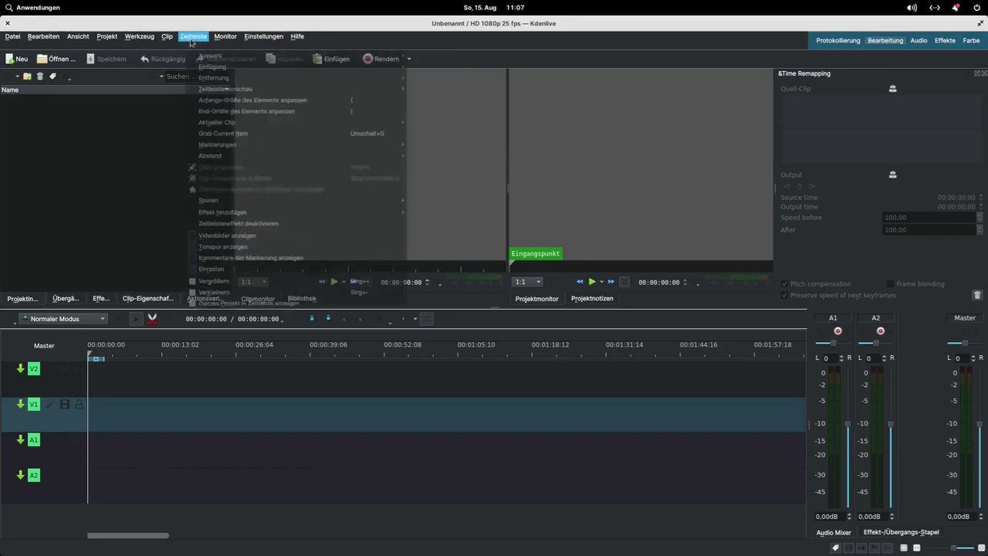
{"action": "left_click", "coordinate": [166, 36]}
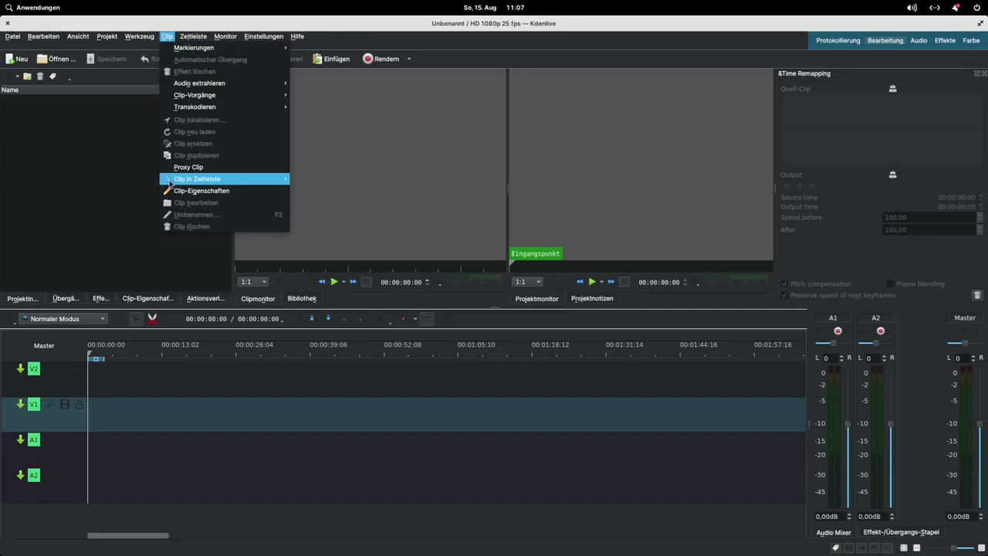
{"action": "left_click", "coordinate": [73, 160]}
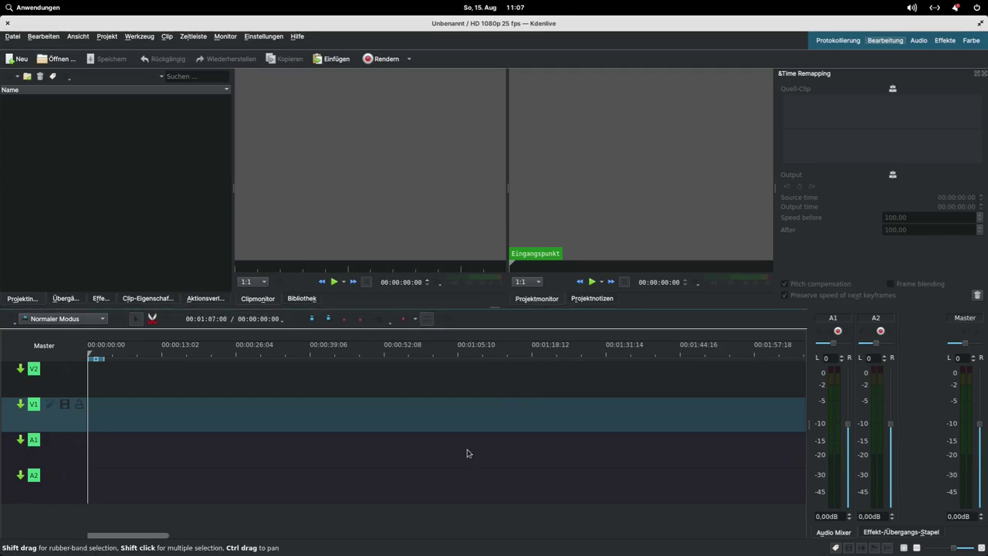
{"action": "left_click", "coordinate": [8, 26]}
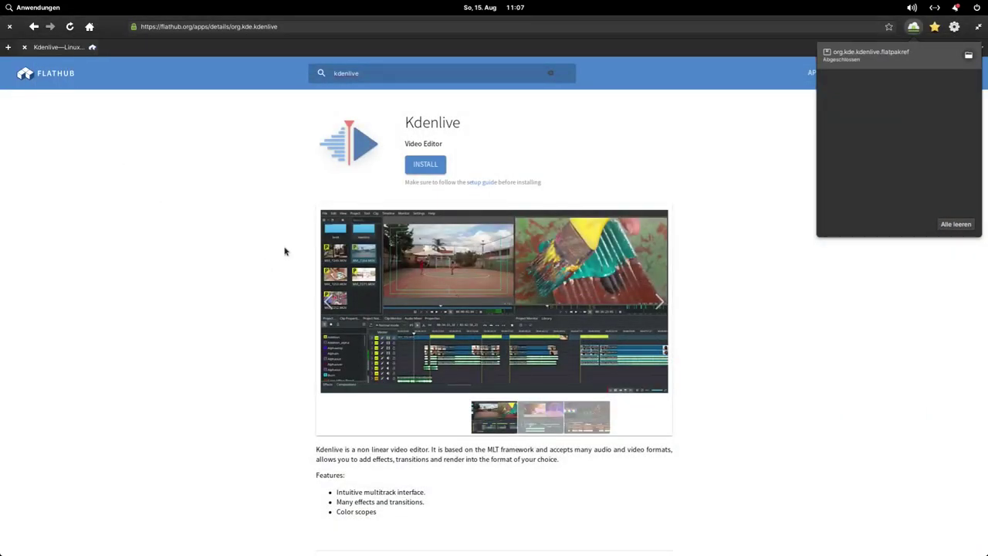
Step: Open and dismiss the Anwendungen launcher, close the downloads popover, then close the Web browser
{"action": "left_click", "coordinate": [25, 10]}
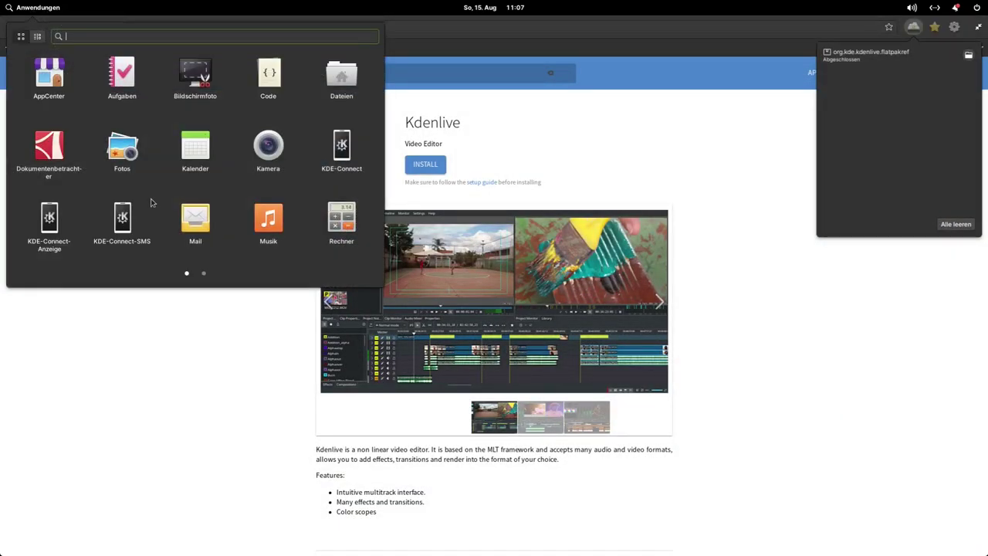
{"action": "scroll", "coordinate": [180, 168], "scroll_direction": "down", "scroll_amount": 1}
{"action": "scroll", "coordinate": [179, 186], "scroll_direction": "up", "scroll_amount": 1}
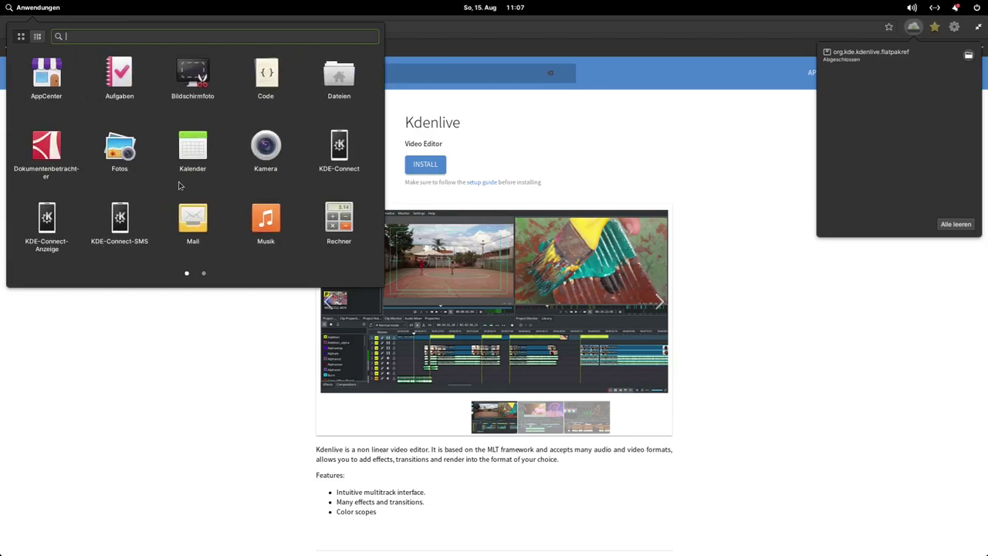
{"action": "left_click", "coordinate": [157, 347]}
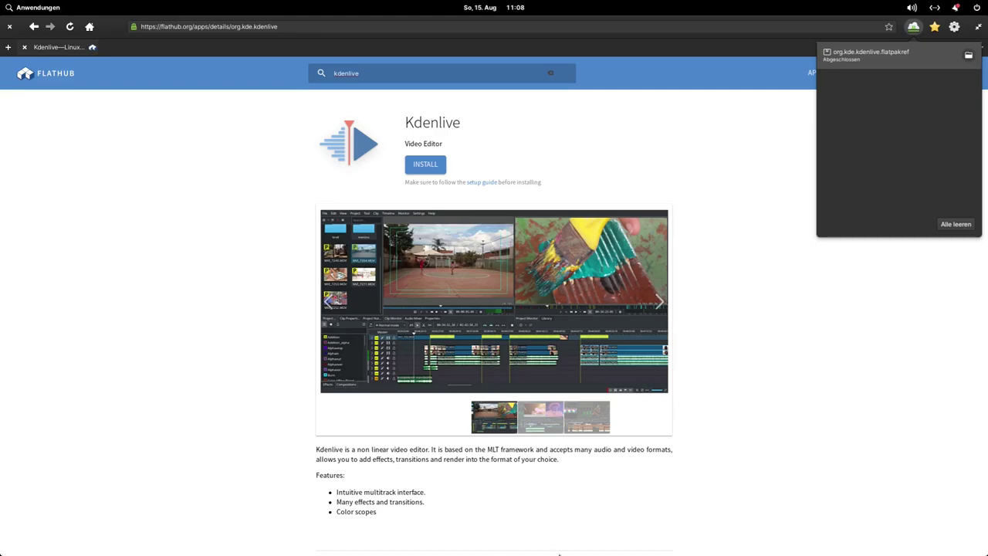
{"action": "left_click", "coordinate": [11, 30]}
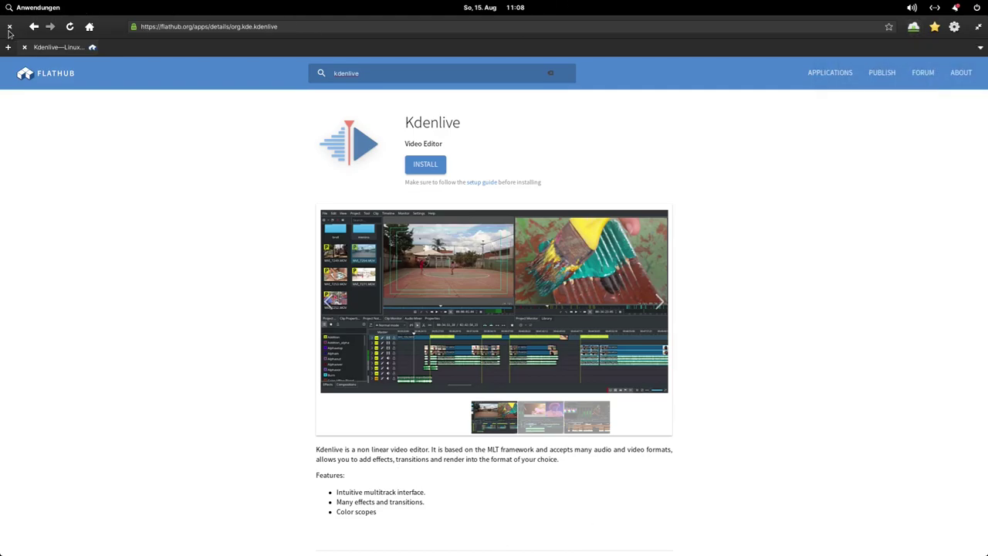
{"action": "left_click", "coordinate": [11, 29]}
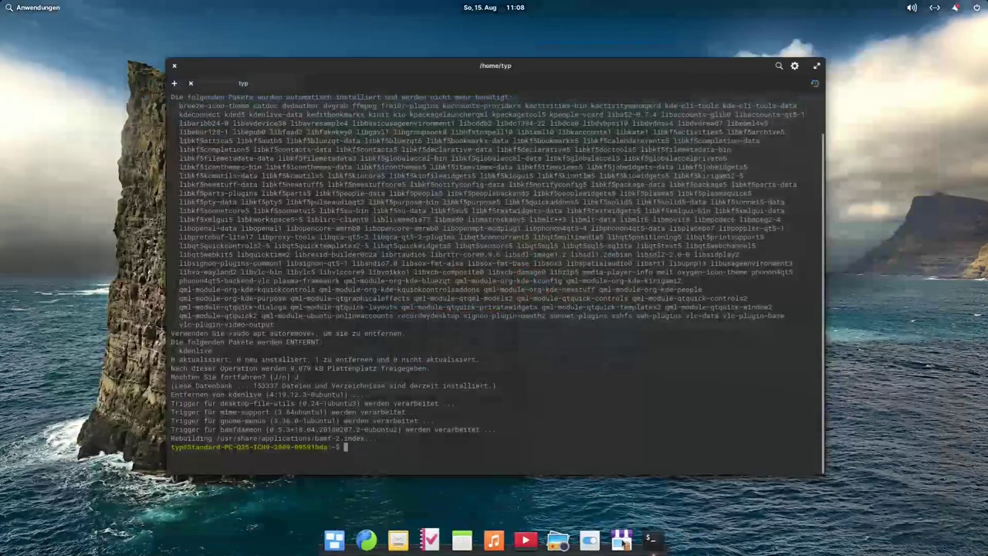
{"action": "left_click", "coordinate": [622, 541]}
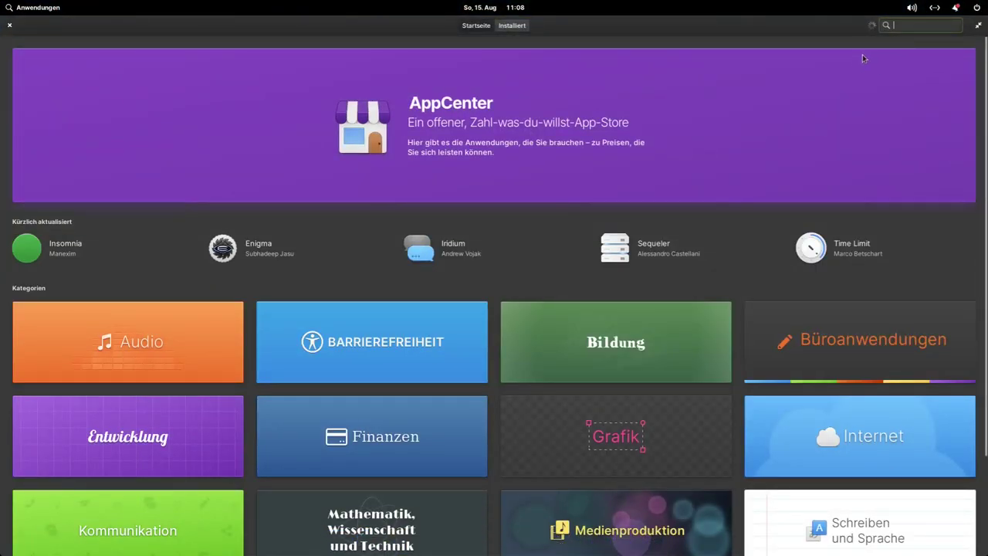
{"action": "left_click", "coordinate": [906, 25]}
{"action": "type", "text": "kden"}
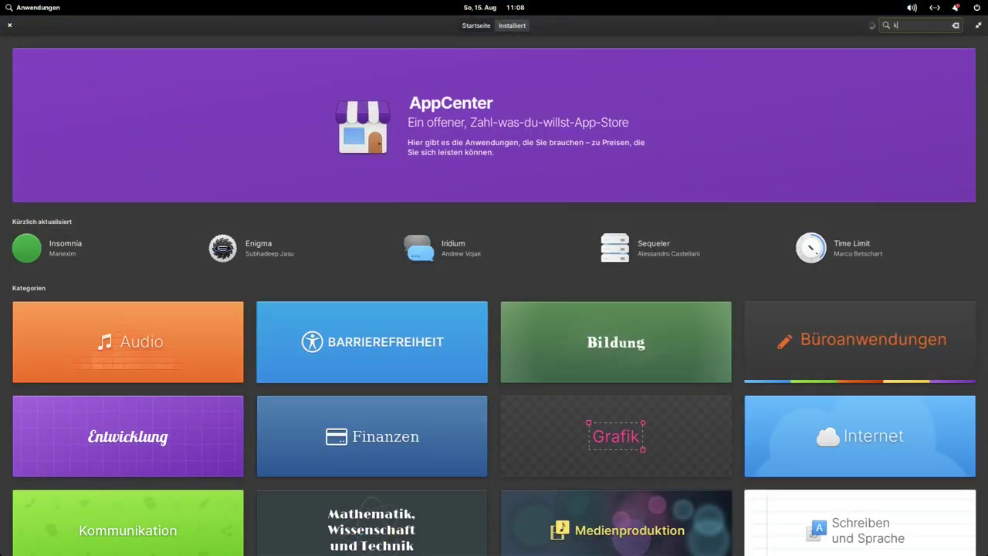
{"action": "key", "text": "BackSpace"}
{"action": "key", "text": "BackSpace"}
{"action": "key", "text": "BackSpace"}
{"action": "key", "text": "BackSpace"}
{"action": "left_click", "coordinate": [512, 26]}
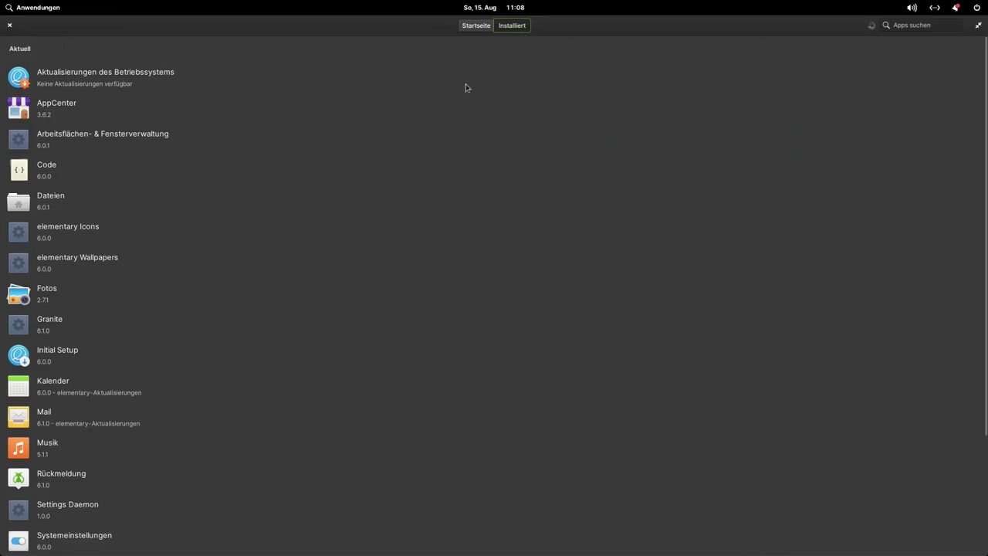
{"action": "scroll", "coordinate": [276, 247], "scroll_direction": "down", "scroll_amount": 4}
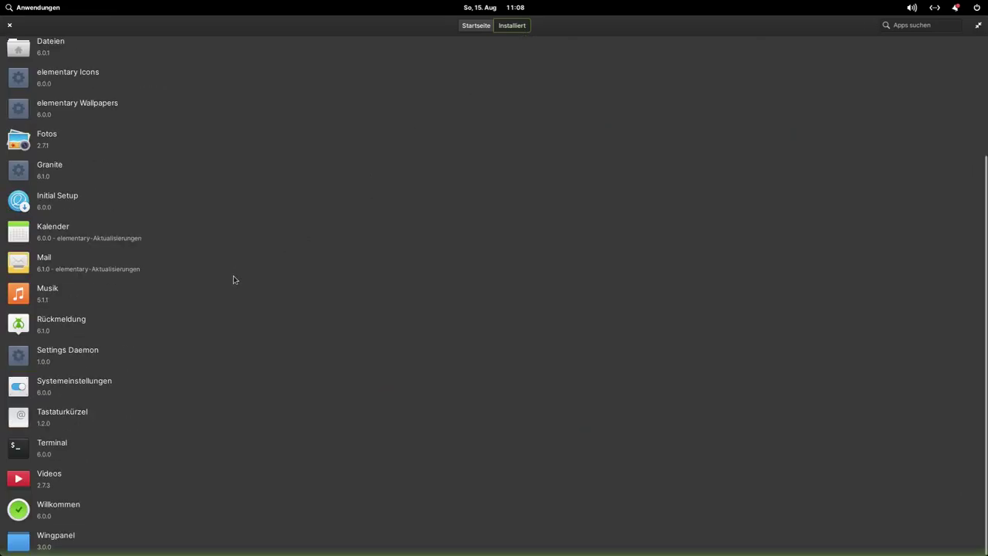
{"action": "scroll", "coordinate": [216, 317], "scroll_direction": "up", "scroll_amount": 4}
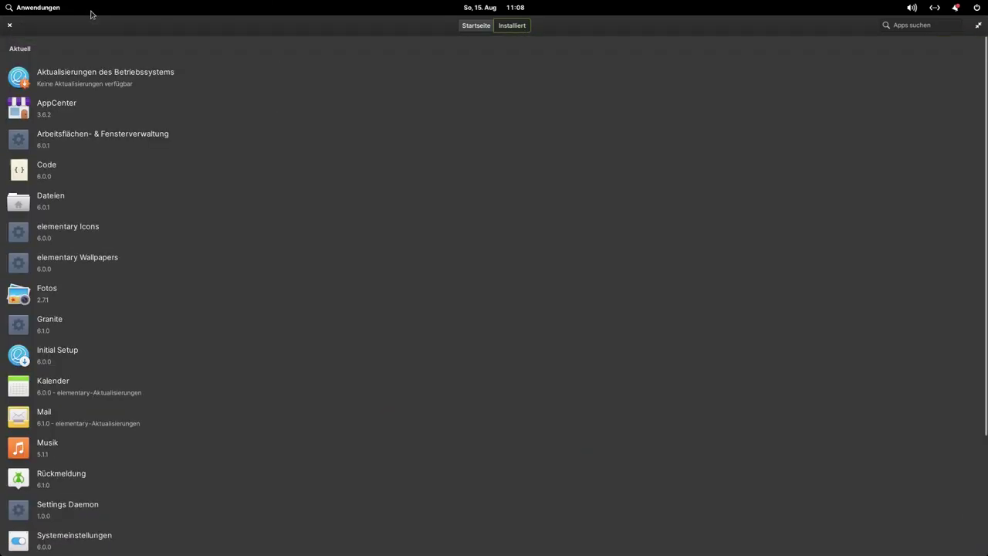
{"action": "left_click", "coordinate": [474, 28]}
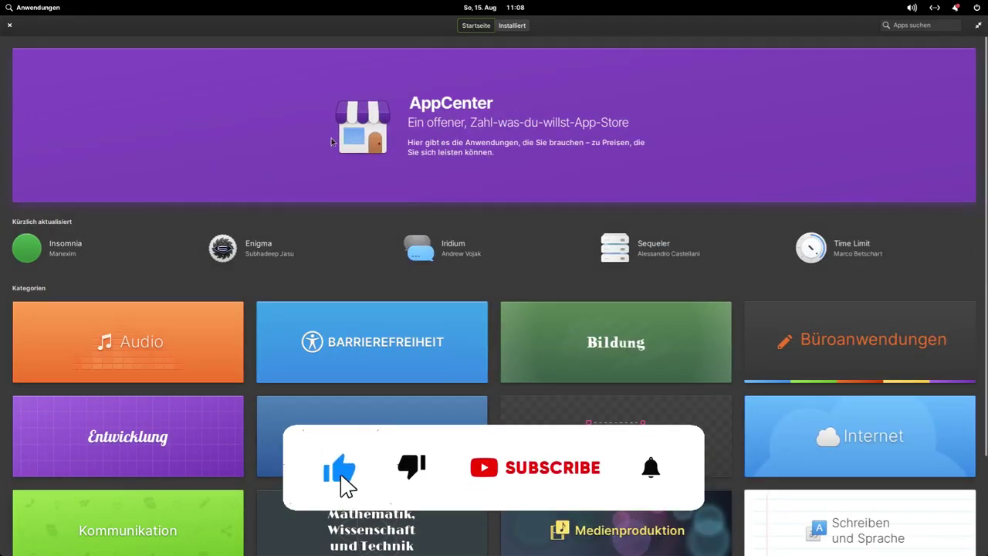
{"action": "scroll", "coordinate": [582, 176], "scroll_direction": "down", "scroll_amount": 3}
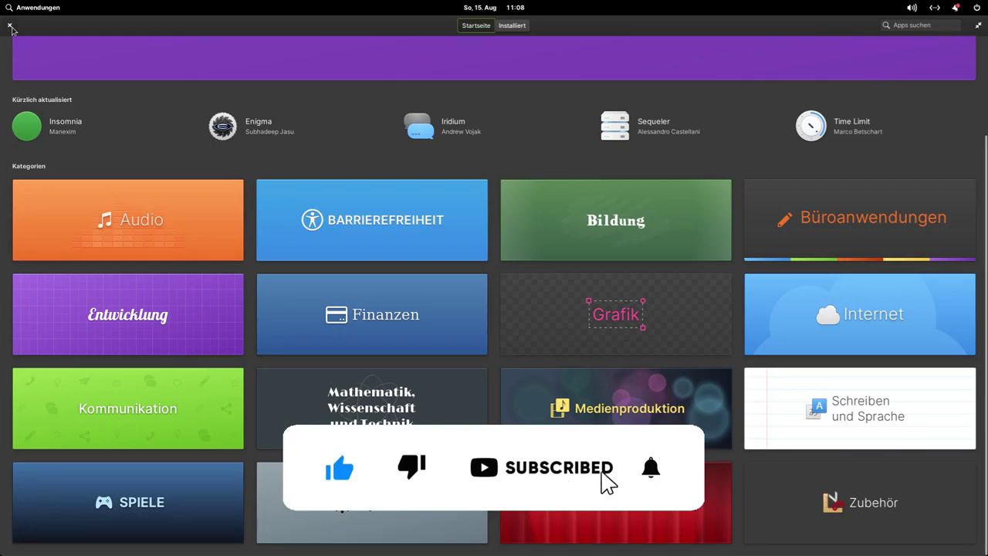
{"action": "left_click", "coordinate": [10, 27]}
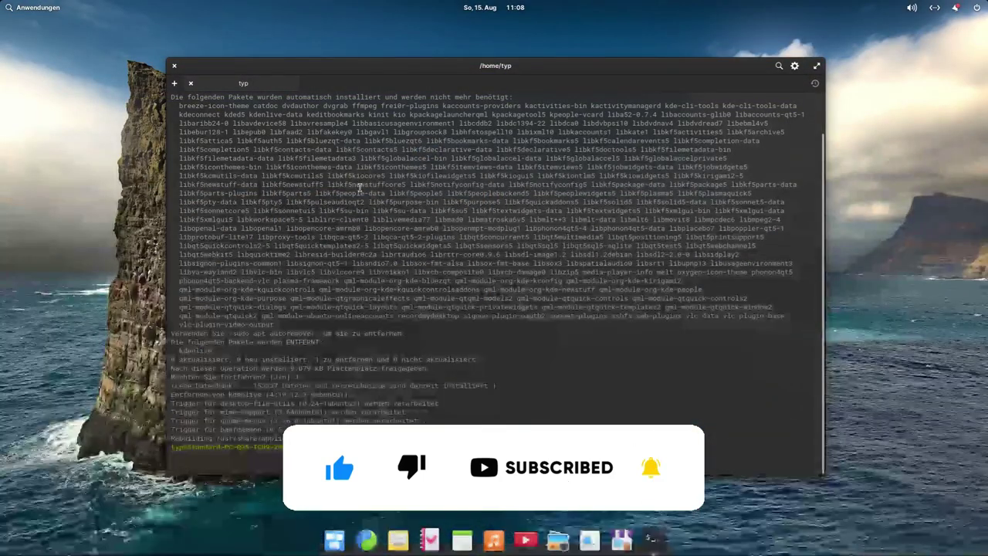